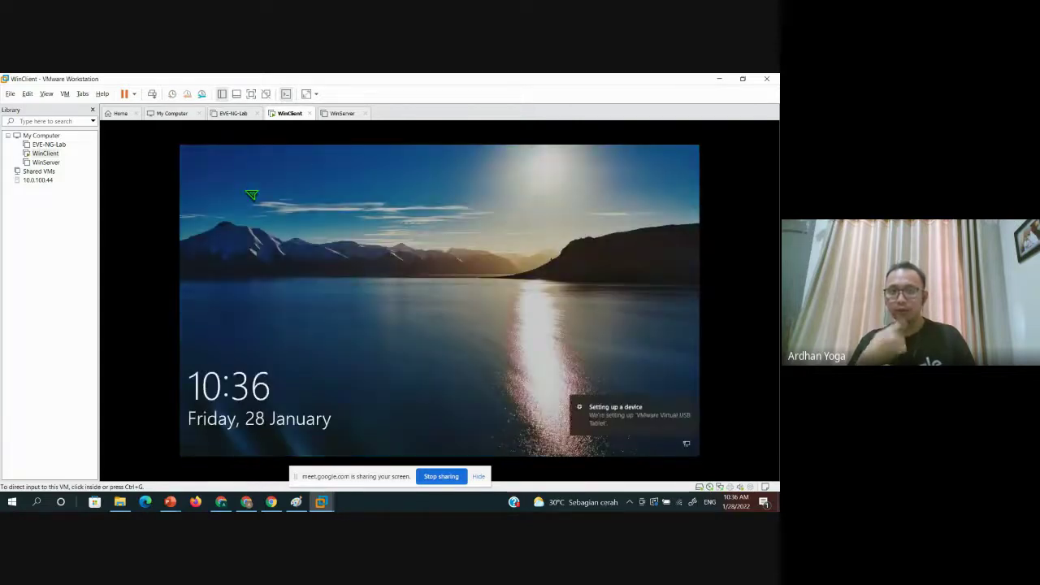
# - Sign in to the WinClient virtual machine with the account password
pyautogui.click(408, 300)
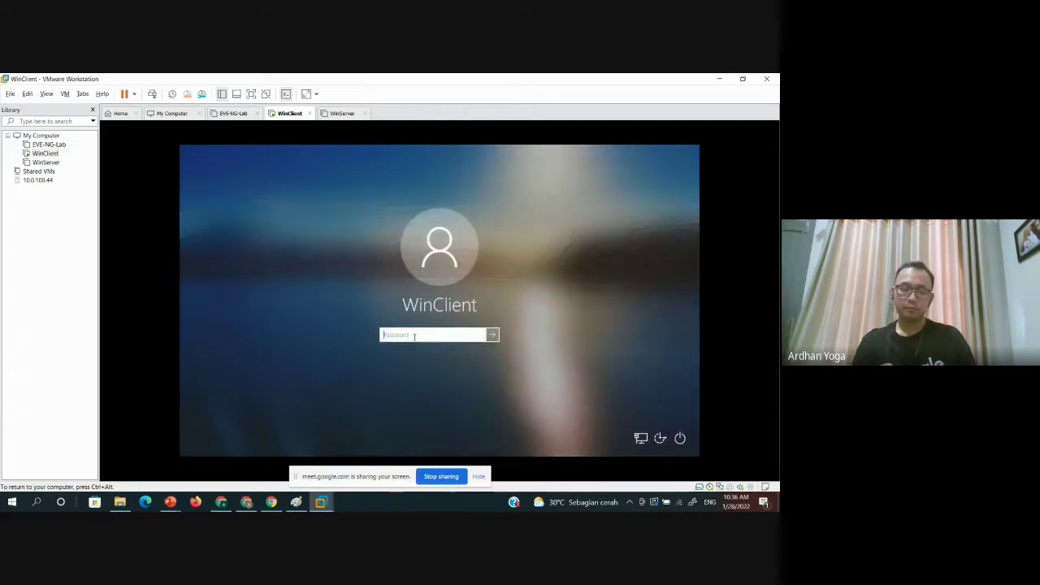
pyautogui.write('•••••••••')
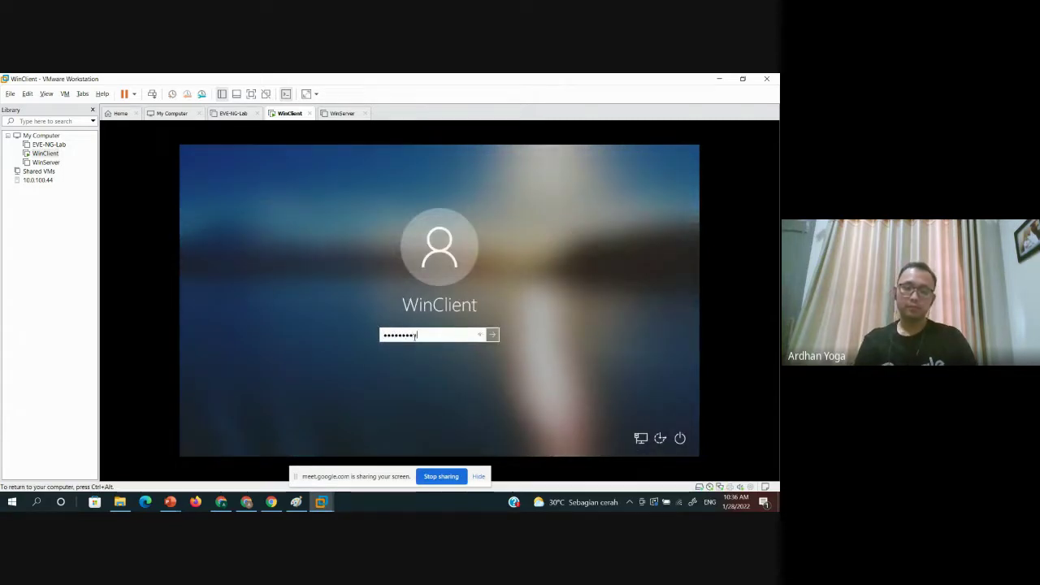
pyautogui.press('Return')
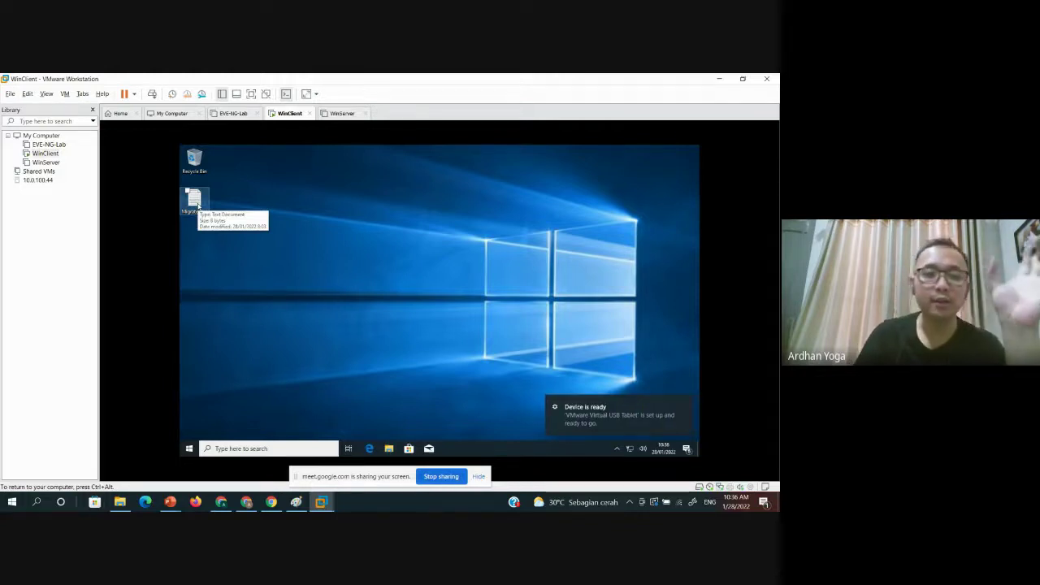
# - Open the Migrate Test text file on the WinClient desktop, inspect its text, and close it
pyautogui.doubleClick(200, 207)
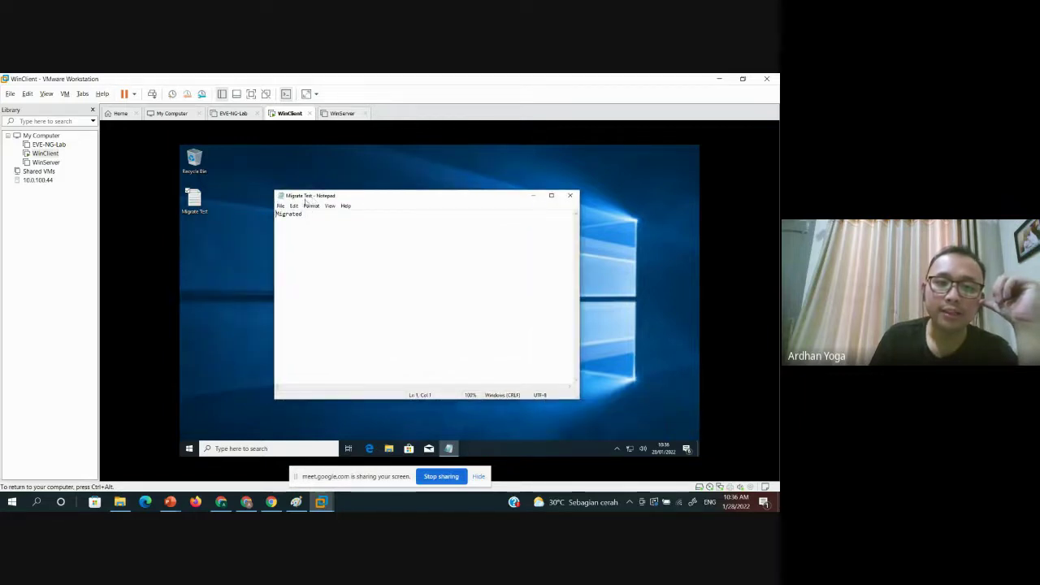
pyautogui.moveTo(304, 215); pyautogui.dragTo(274, 213)
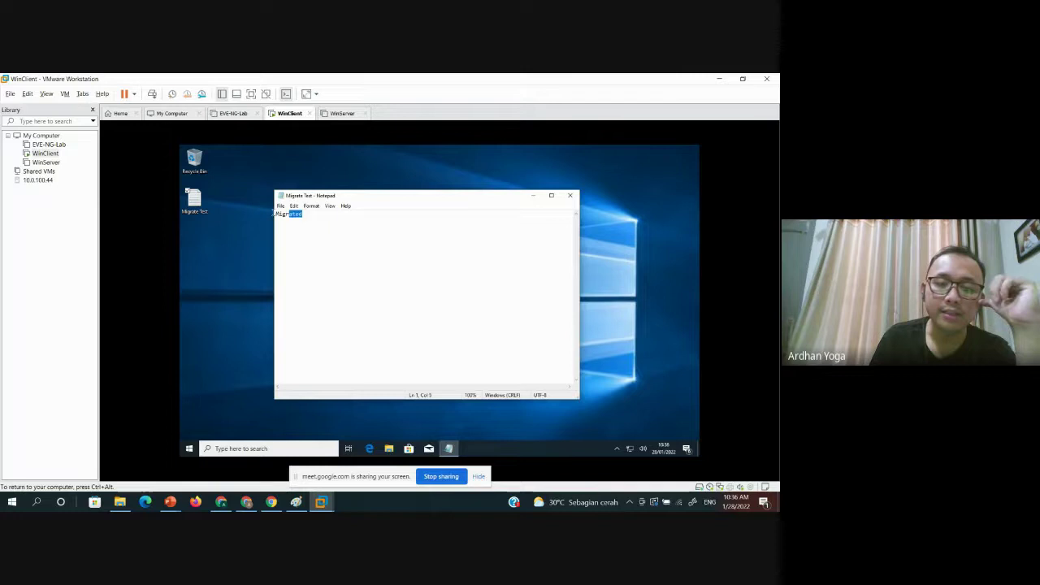
pyautogui.click(571, 196)
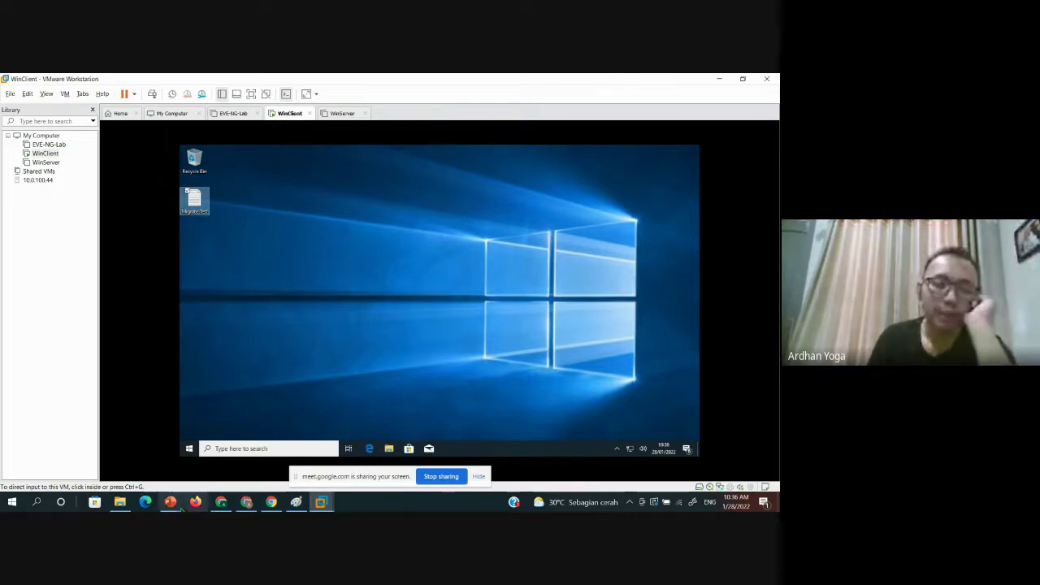
# - Switch to Chrome and load the Google Cloud console at console.cloud.google.com
pyautogui.moveTo(246, 501)
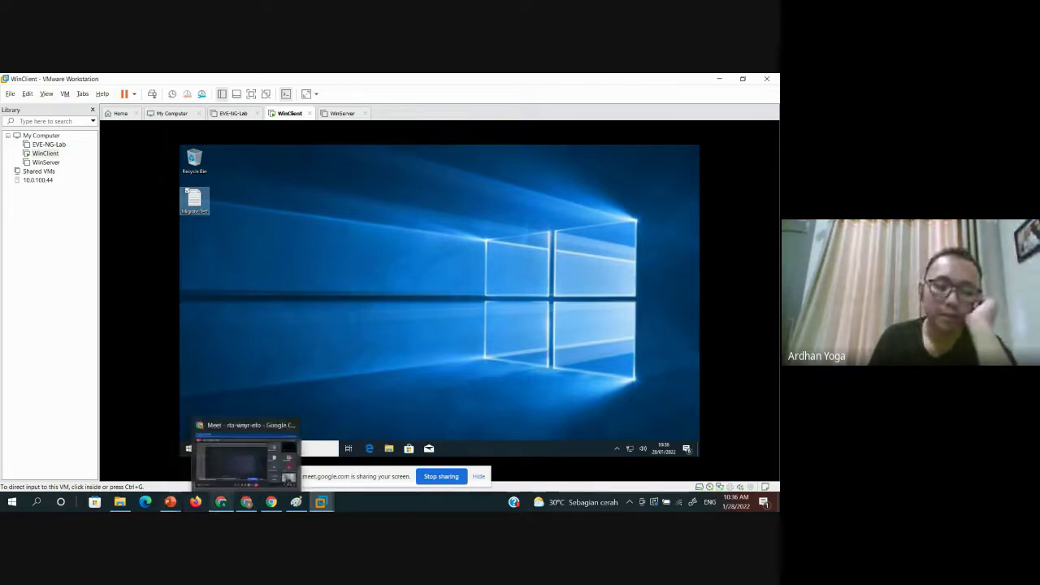
pyautogui.click(221, 502)
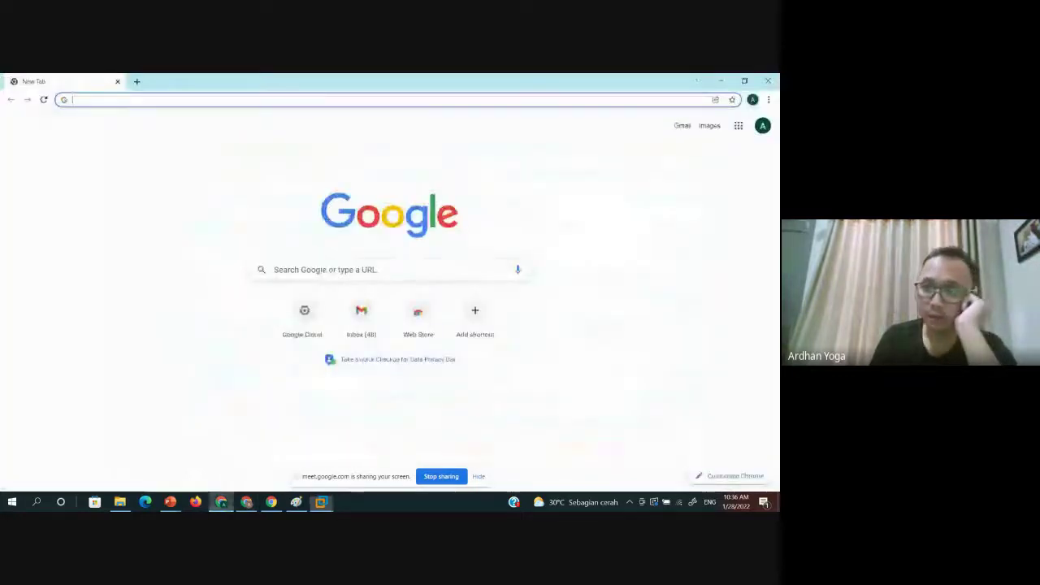
pyautogui.click(510, 100)
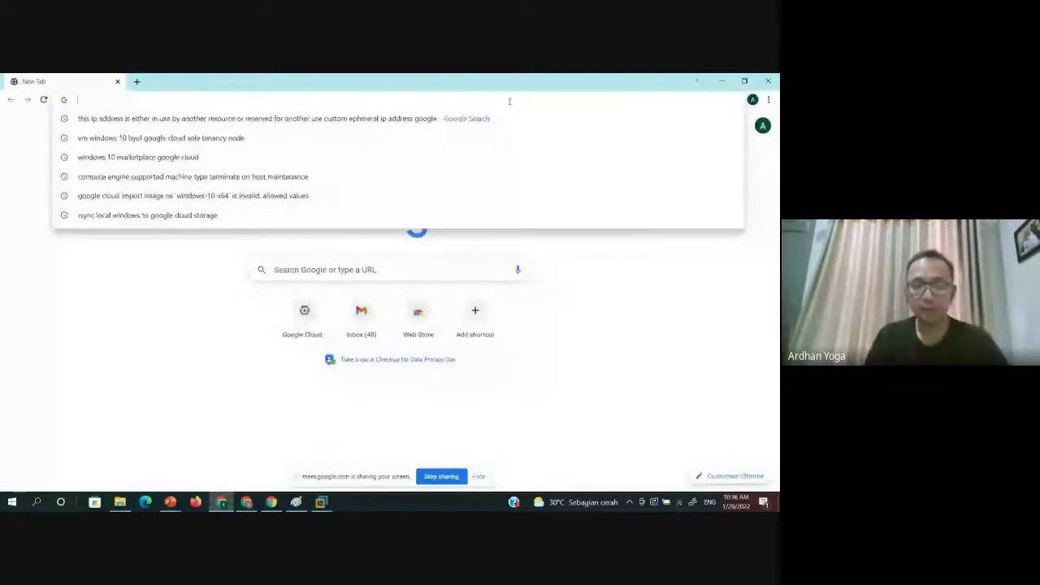
pyautogui.write('console.cloud.google.com')
pyautogui.press('Return')
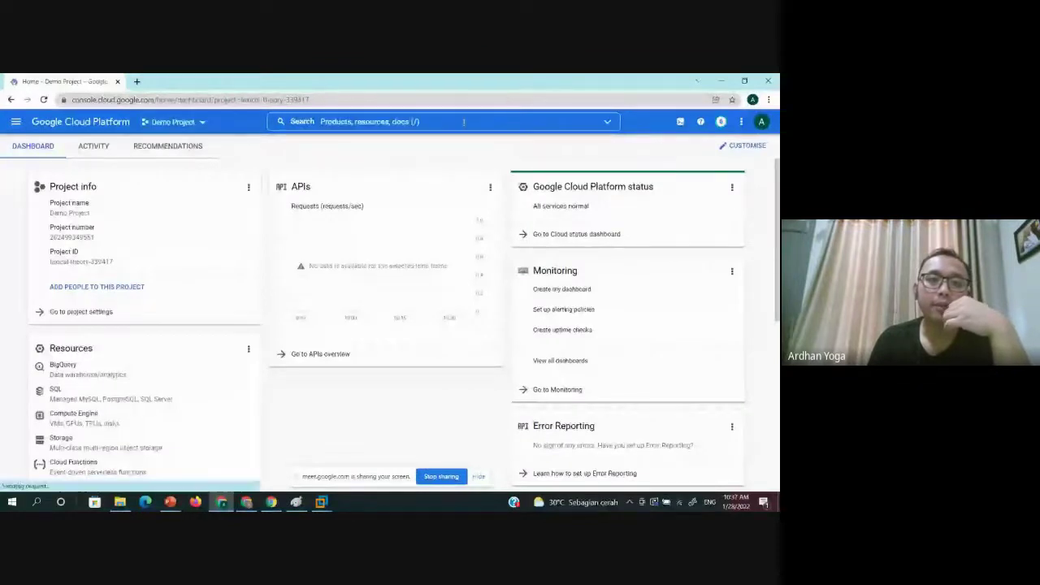
# - Open the VM instances page of Compute Engine for Demo Project
pyautogui.click(16, 123)
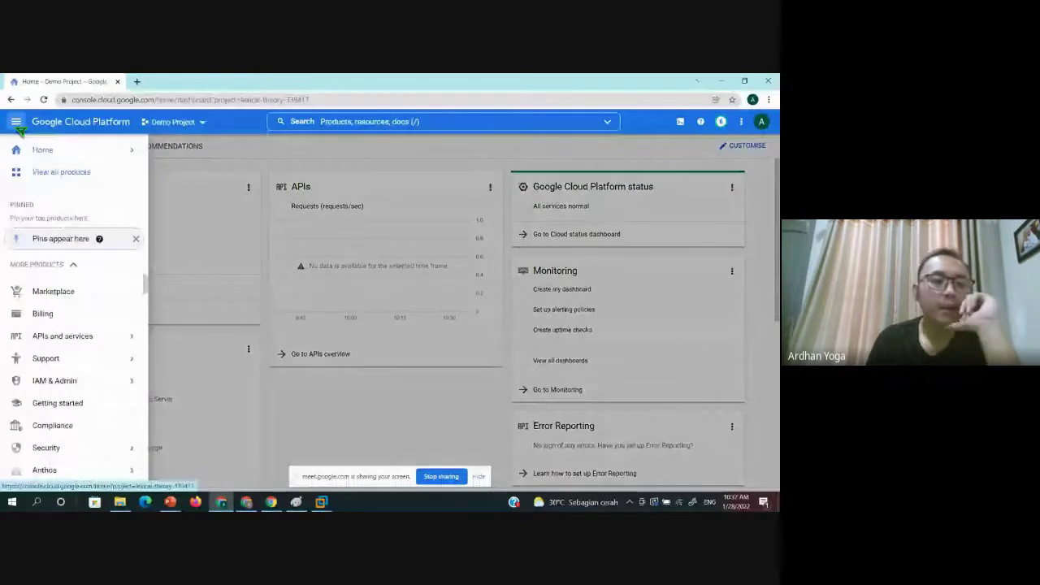
pyautogui.moveTo(109, 370)
pyautogui.moveTo(113, 448)
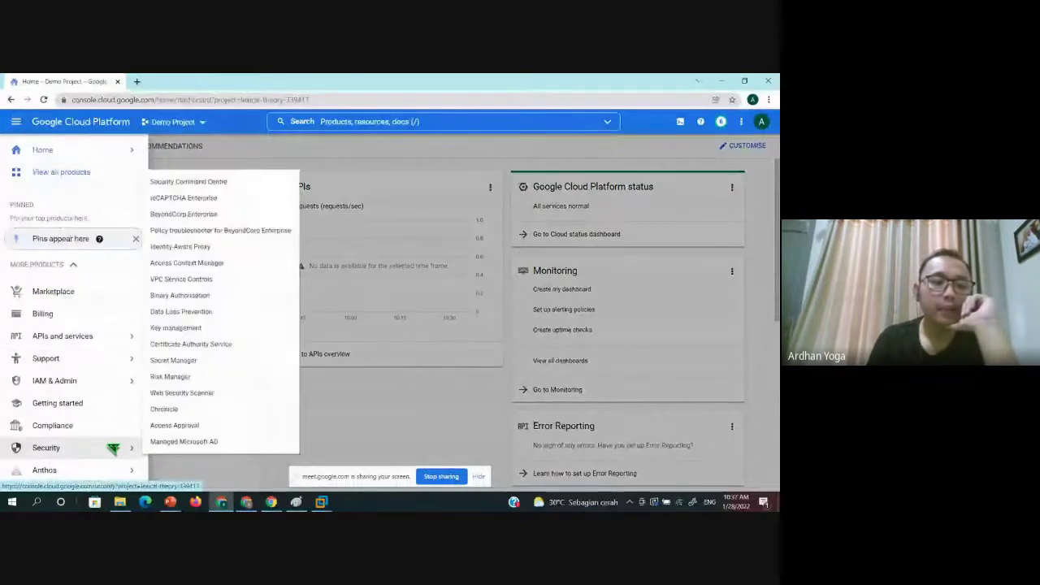
pyautogui.scroll(-3, 97, 323)
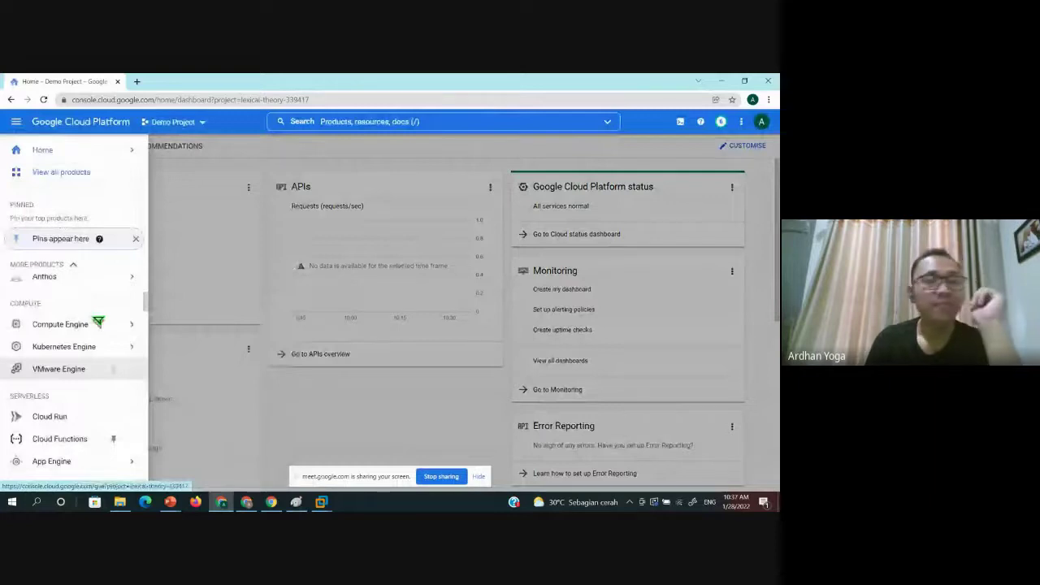
pyautogui.moveTo(95, 324)
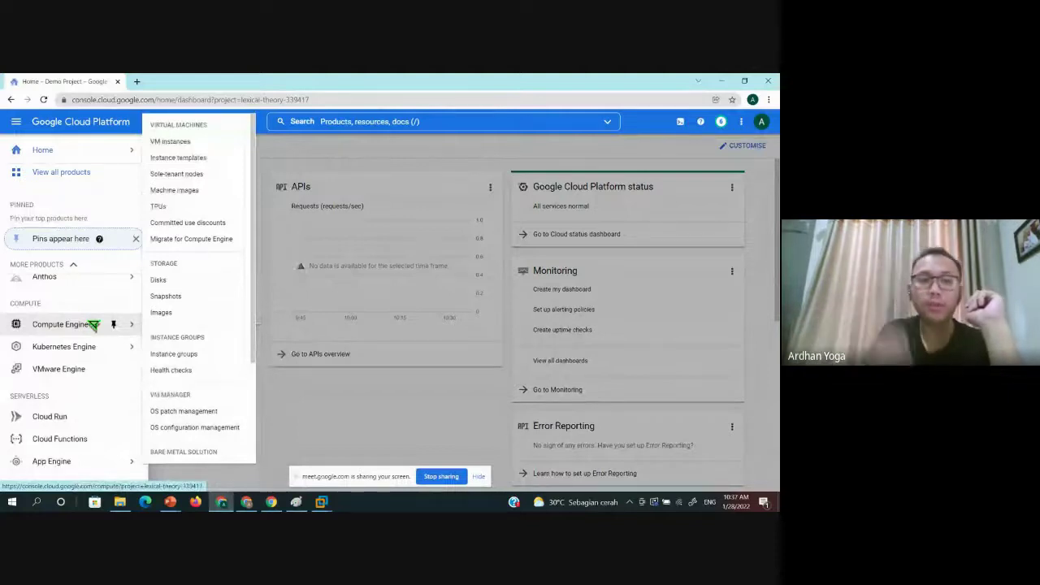
pyautogui.click(185, 142)
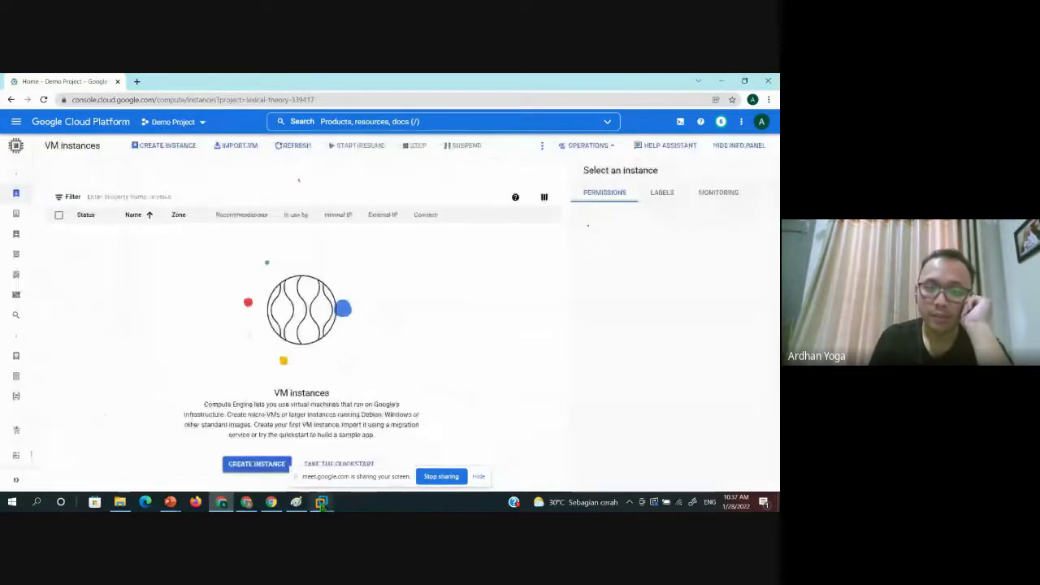
# - Switch to File Explorer and select WinClient.vmdk in Documents > Virtual Machines > WinClient to check the disk file
pyautogui.hotkey('alt', 'Tab')
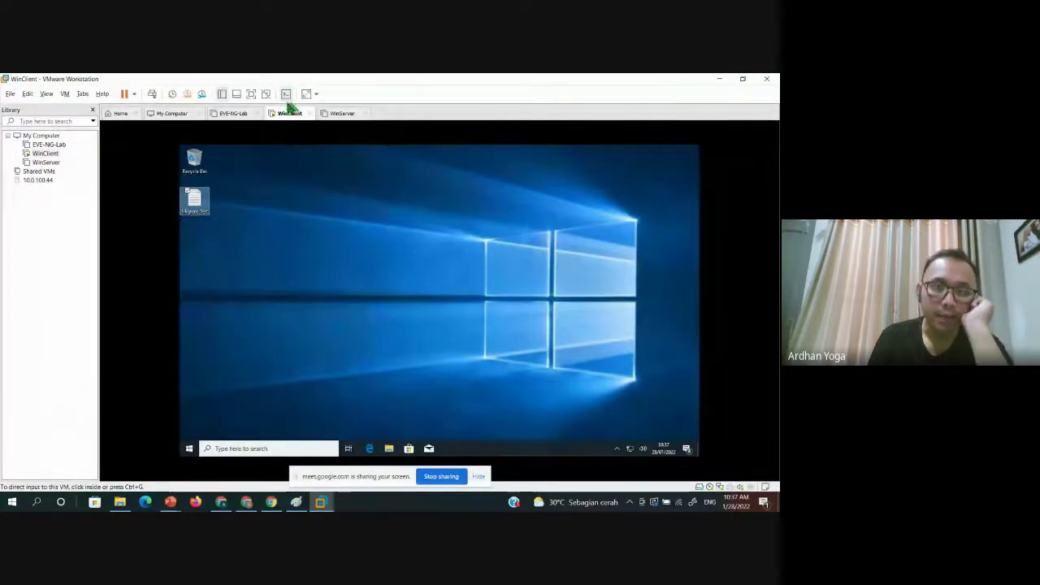
pyautogui.click(119, 502)
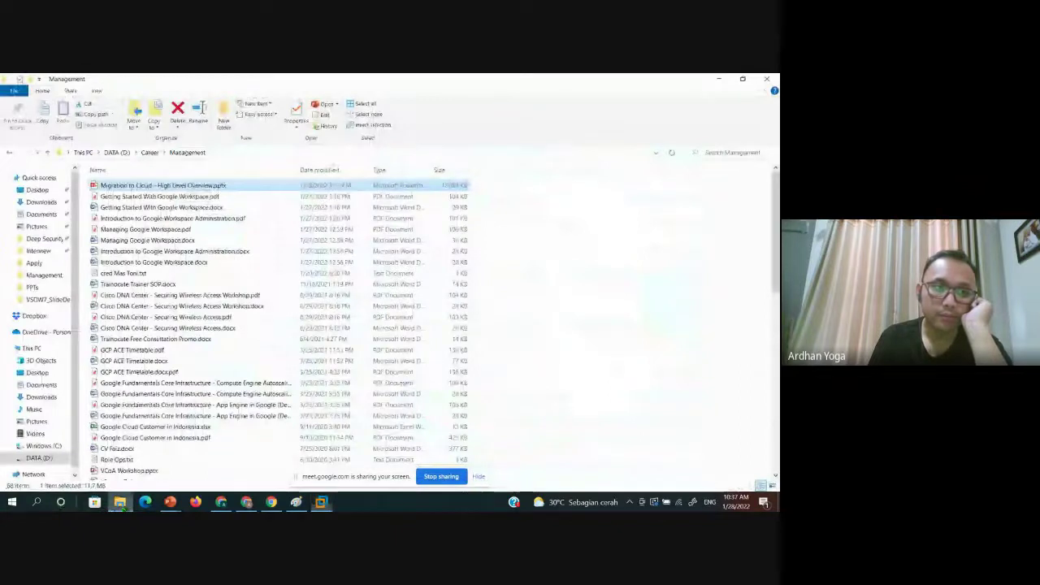
pyautogui.click(40, 385)
pyautogui.doubleClick(121, 219)
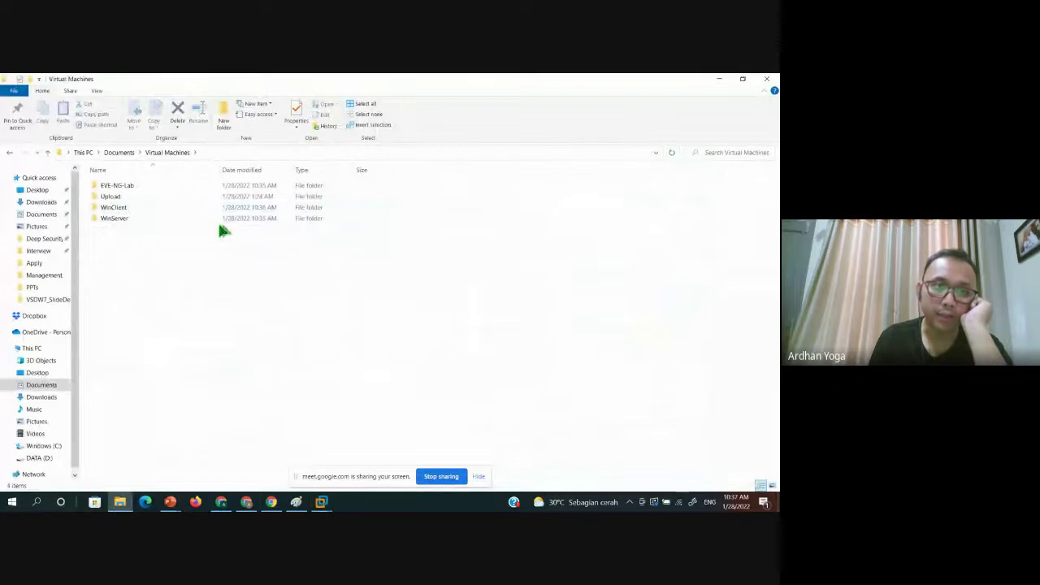
pyautogui.doubleClick(126, 210)
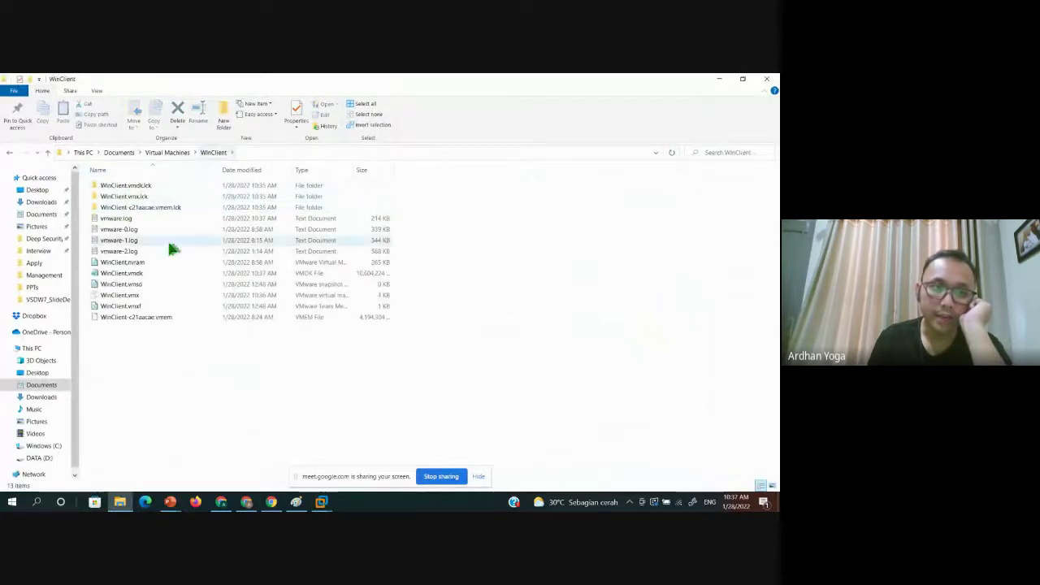
pyautogui.click(138, 275)
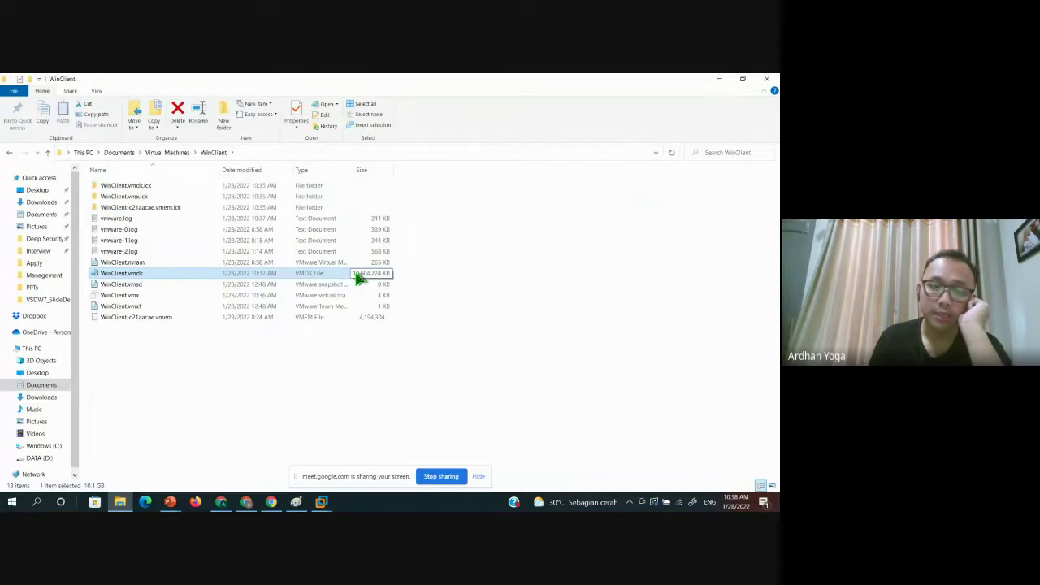
# - Switch back to Chrome and open the Cloud Storage bucket browser for Demo Project
pyautogui.moveTo(221, 503)
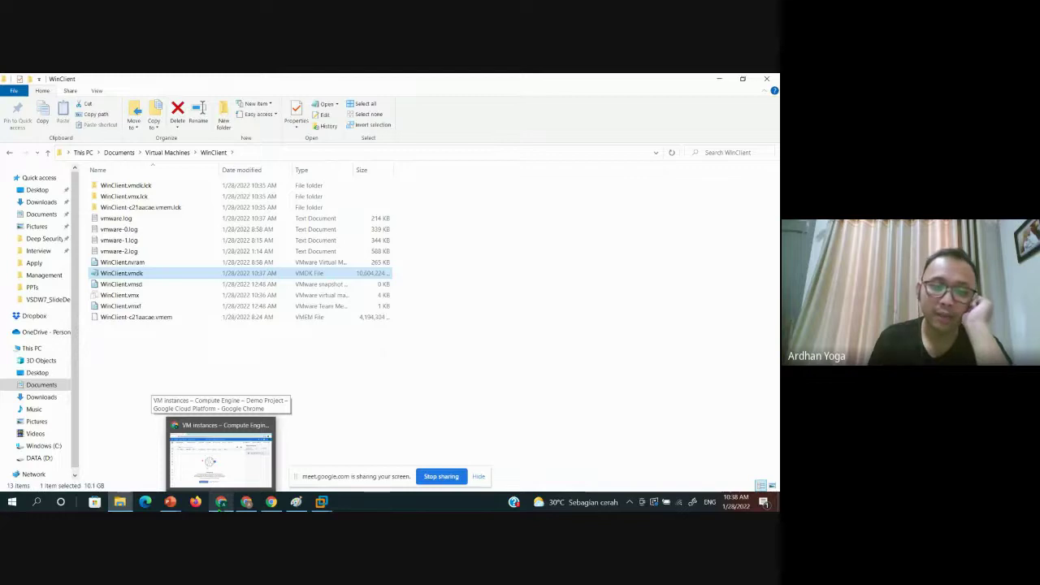
pyautogui.click(213, 465)
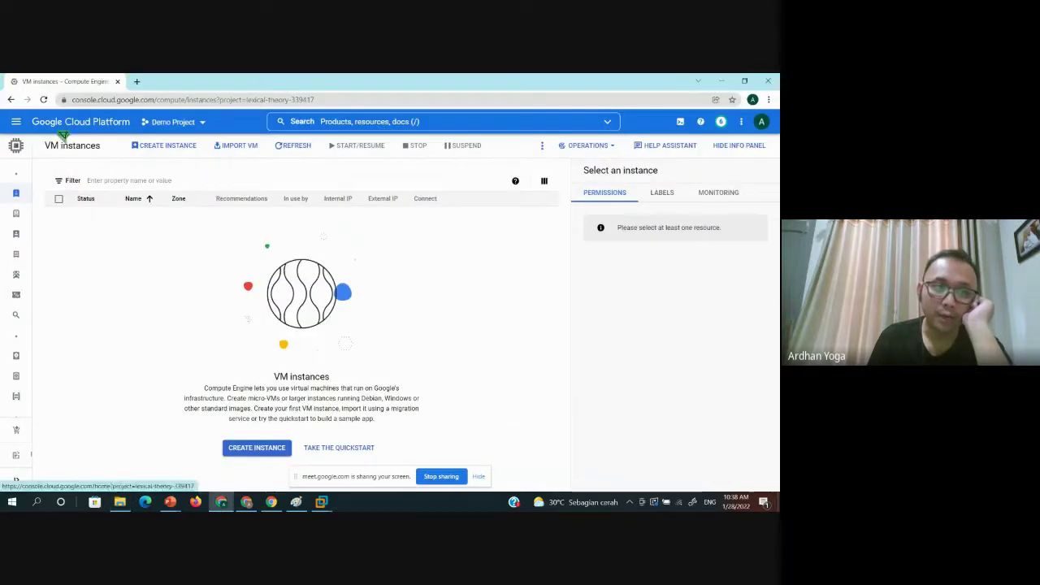
pyautogui.click(15, 122)
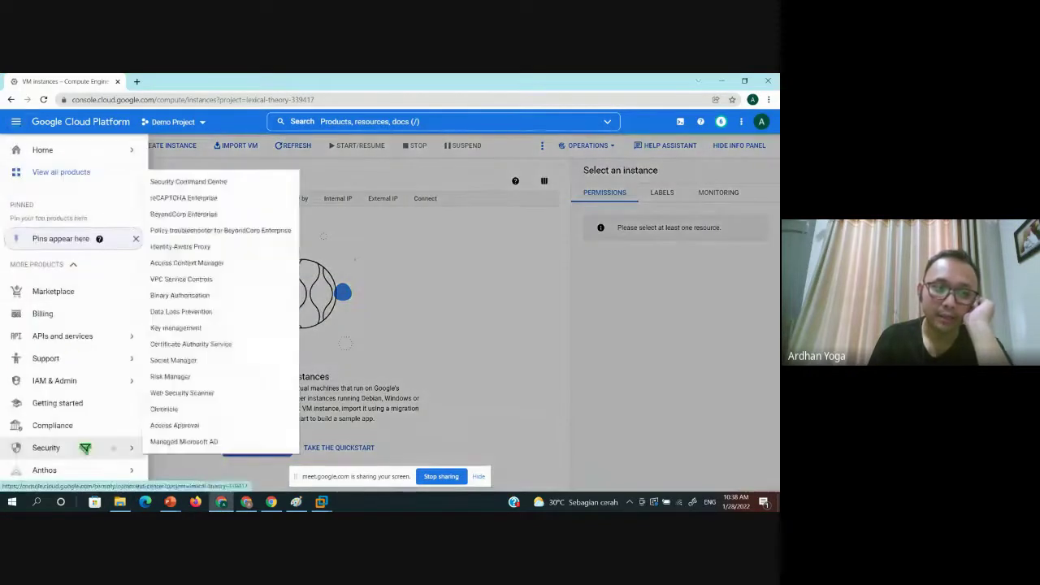
pyautogui.scroll(-5, 85, 447)
pyautogui.scroll(1, 86, 451)
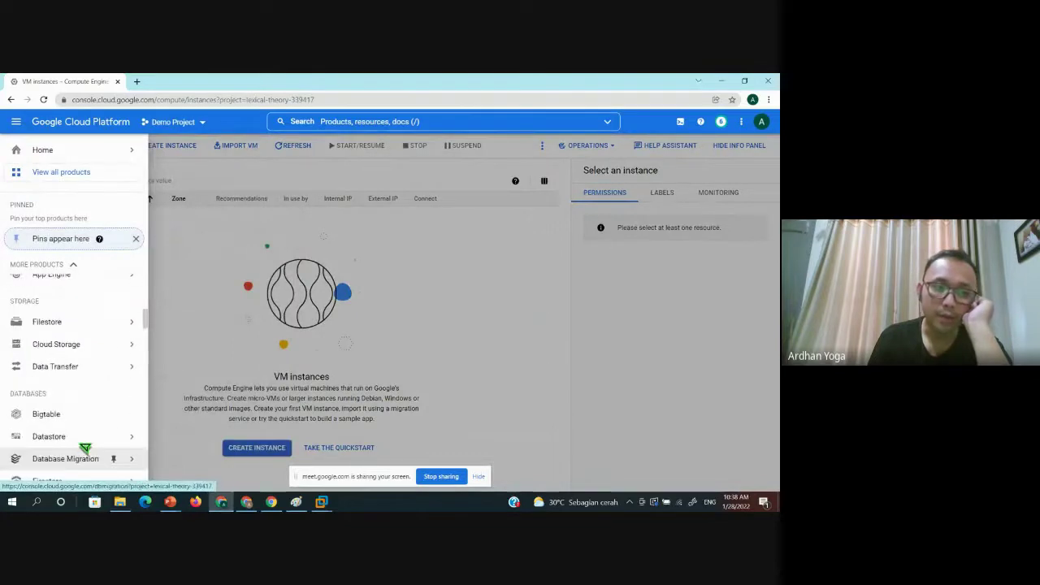
pyautogui.moveTo(58, 348)
pyautogui.click(167, 358)
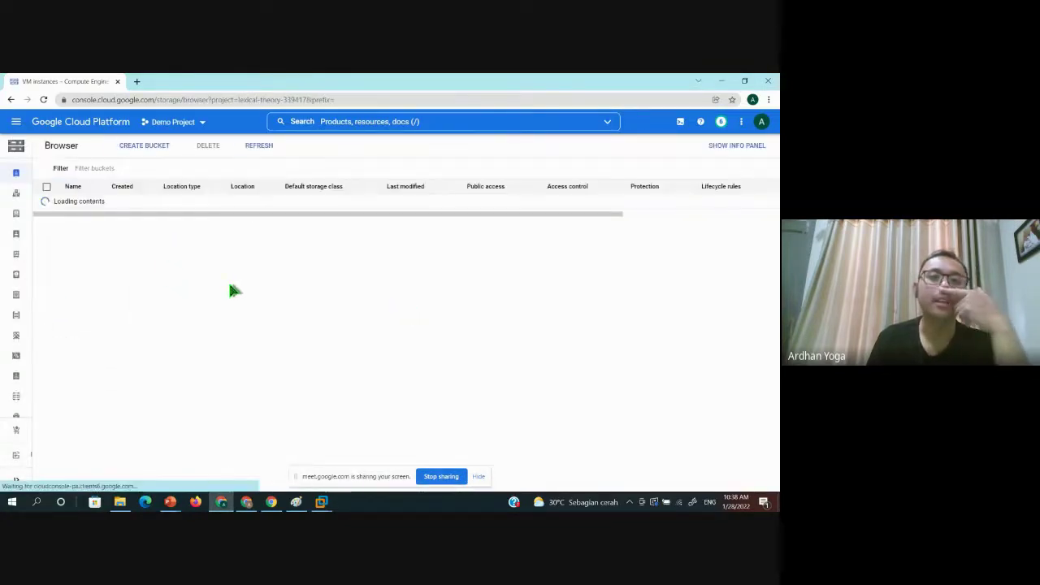
# - Open the demoworkshop bucket and examine the WinClient.vmdk object in its file list
pyautogui.click(105, 203)
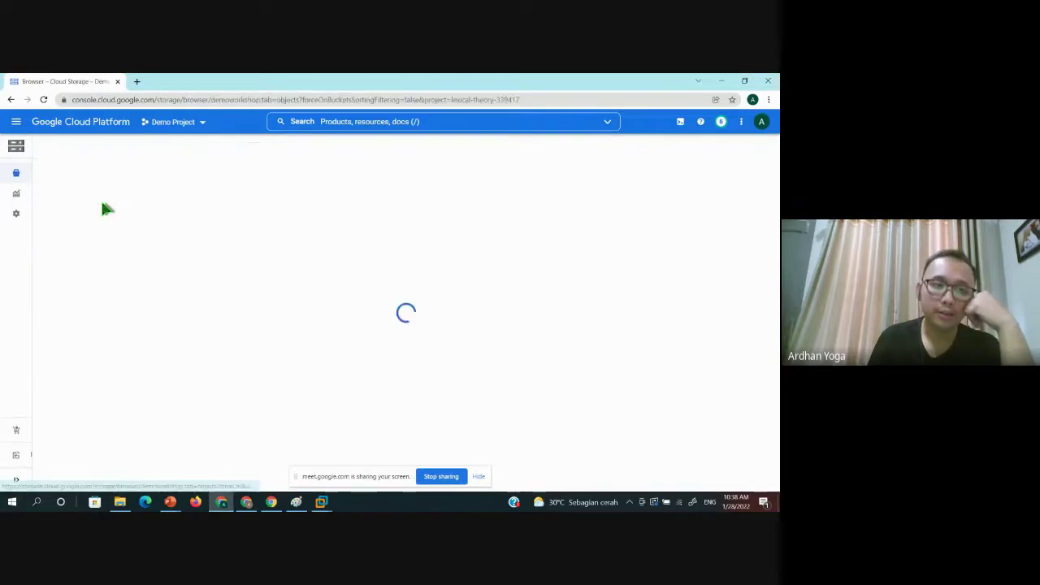
pyautogui.click(11, 100)
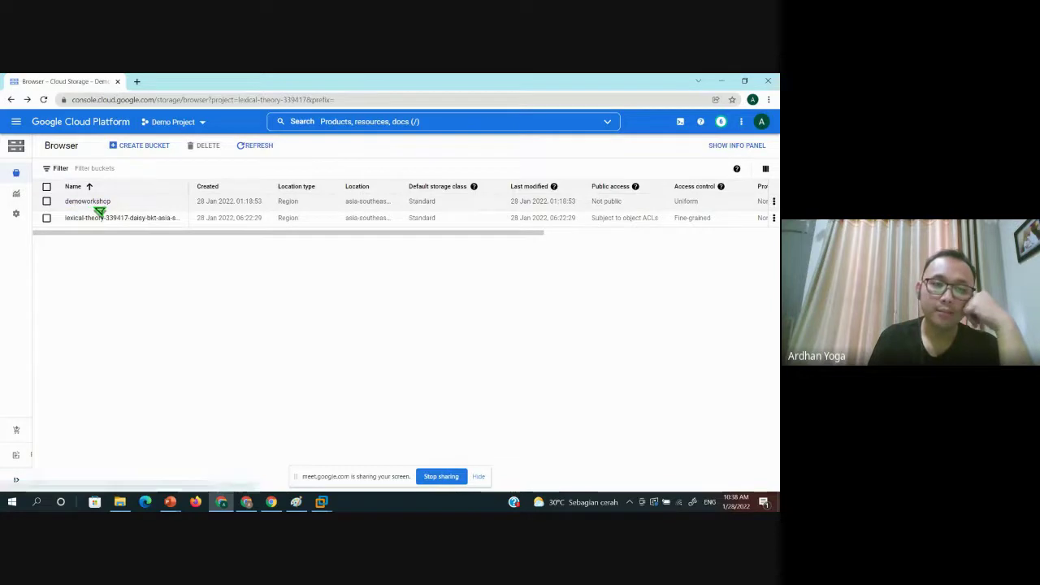
pyautogui.click(91, 203)
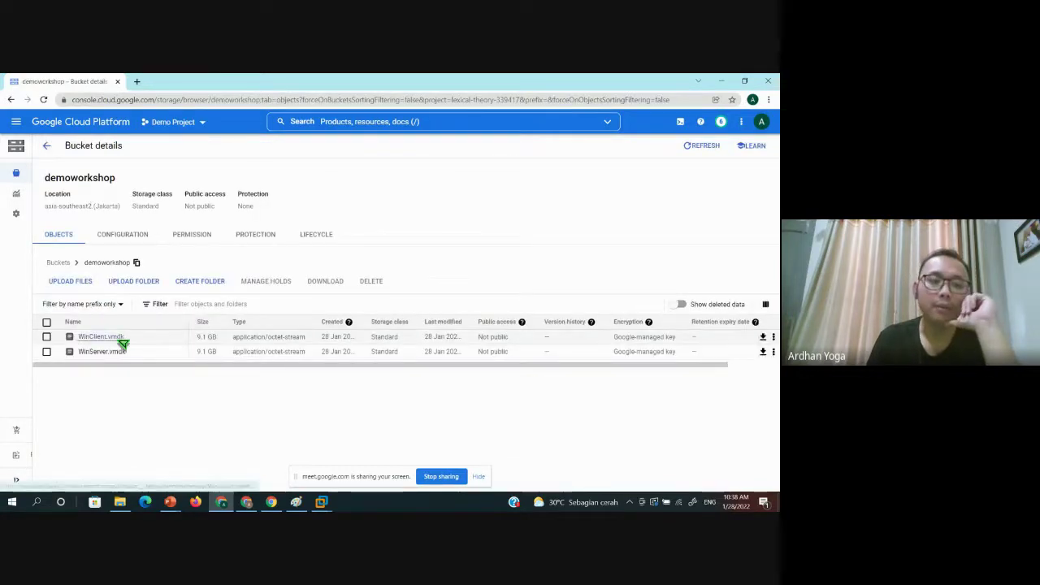
pyautogui.moveTo(130, 336); pyautogui.dragTo(151, 342)
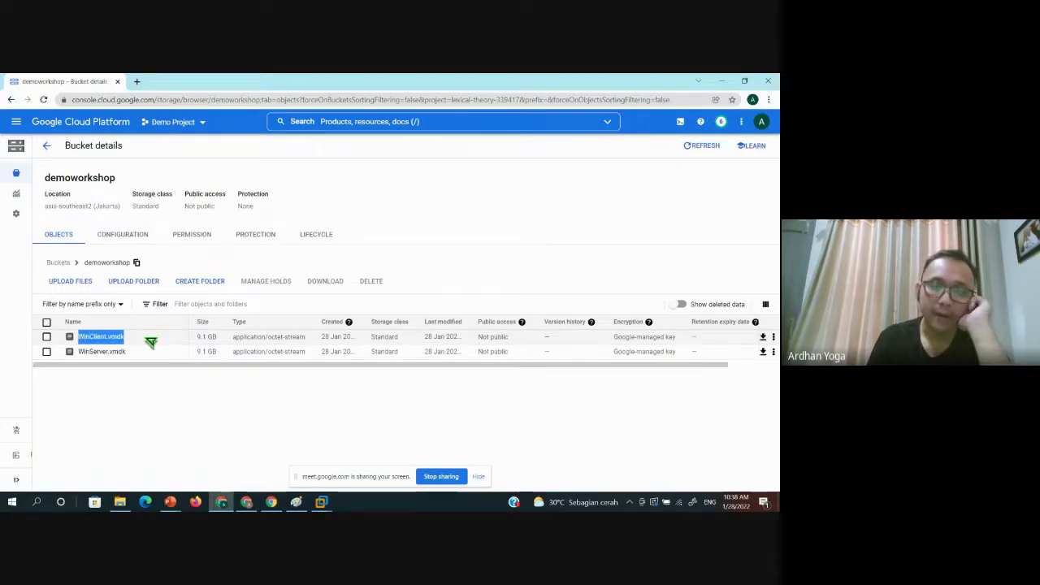
pyautogui.click(17, 122)
pyautogui.scroll(-2, 103, 388)
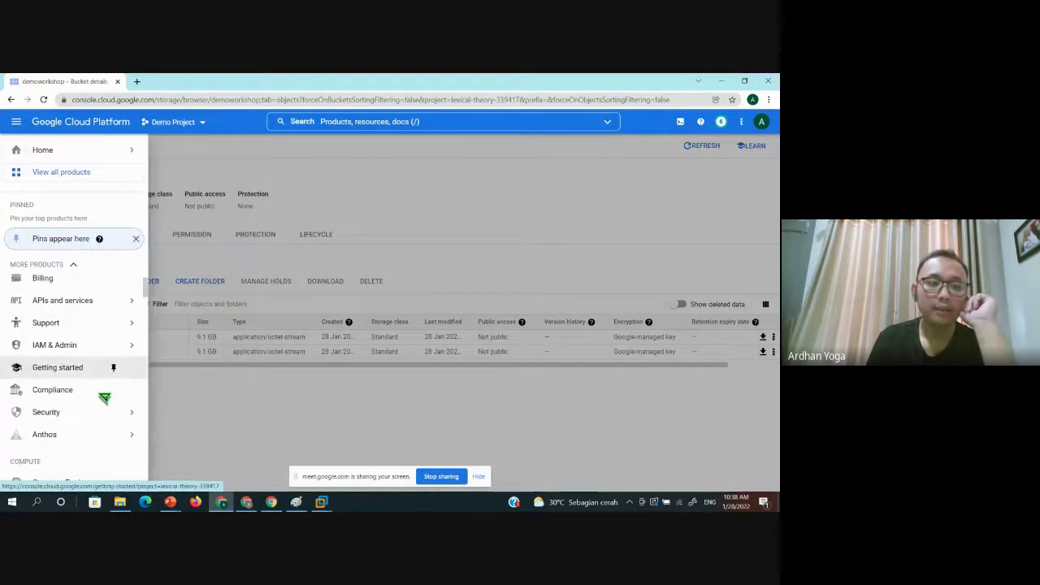
pyautogui.click(186, 427)
pyautogui.moveTo(130, 338); pyautogui.dragTo(78, 337)
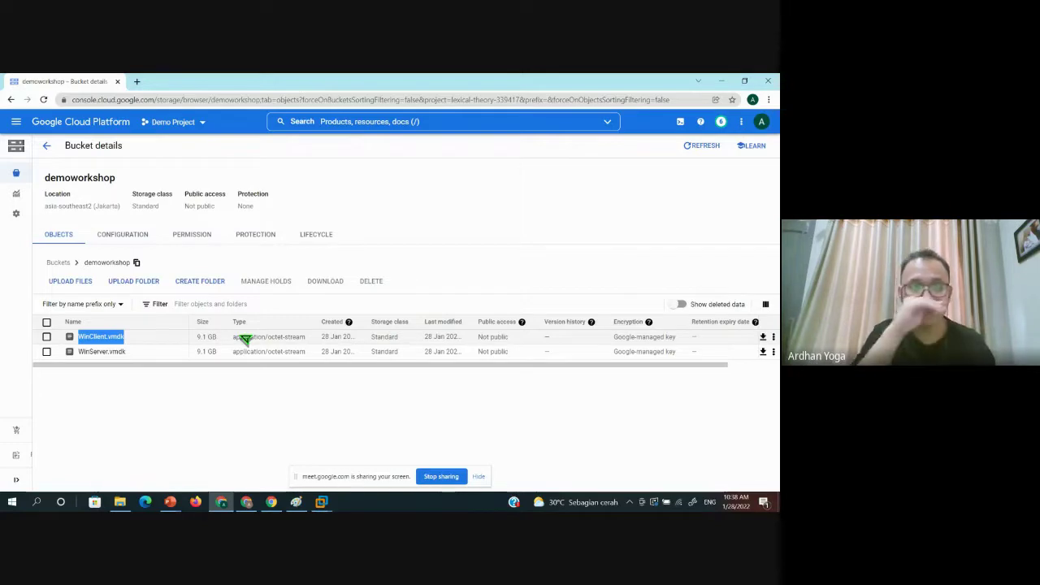
pyautogui.click(15, 121)
pyautogui.scroll(-1, 101, 335)
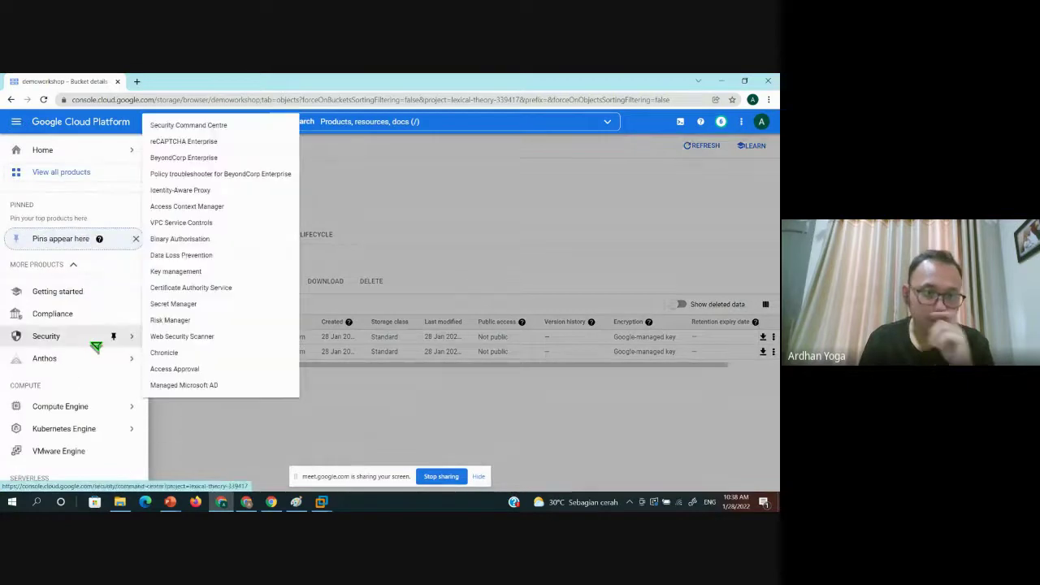
pyautogui.moveTo(95, 406)
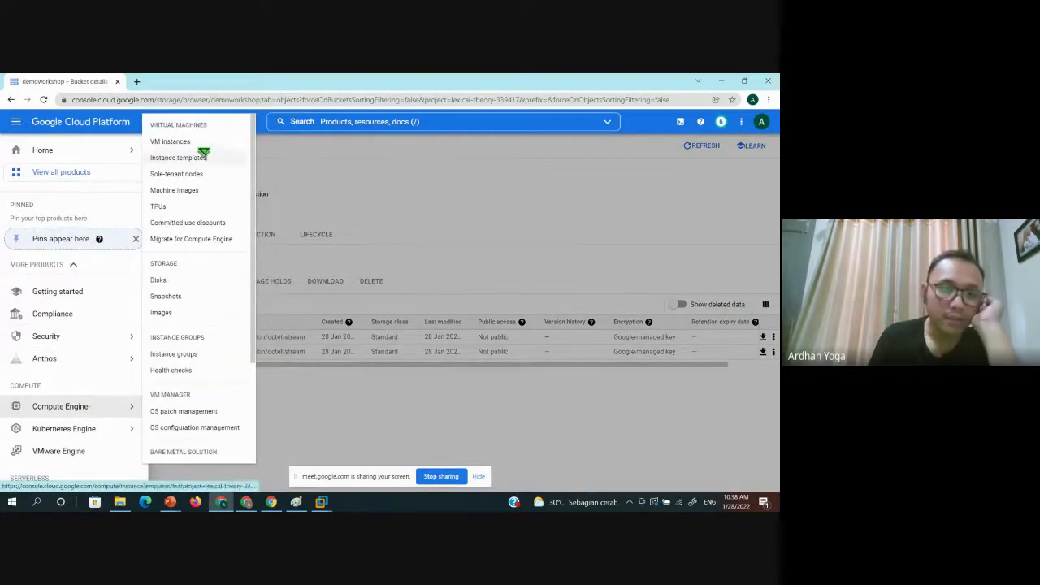
pyautogui.click(164, 263)
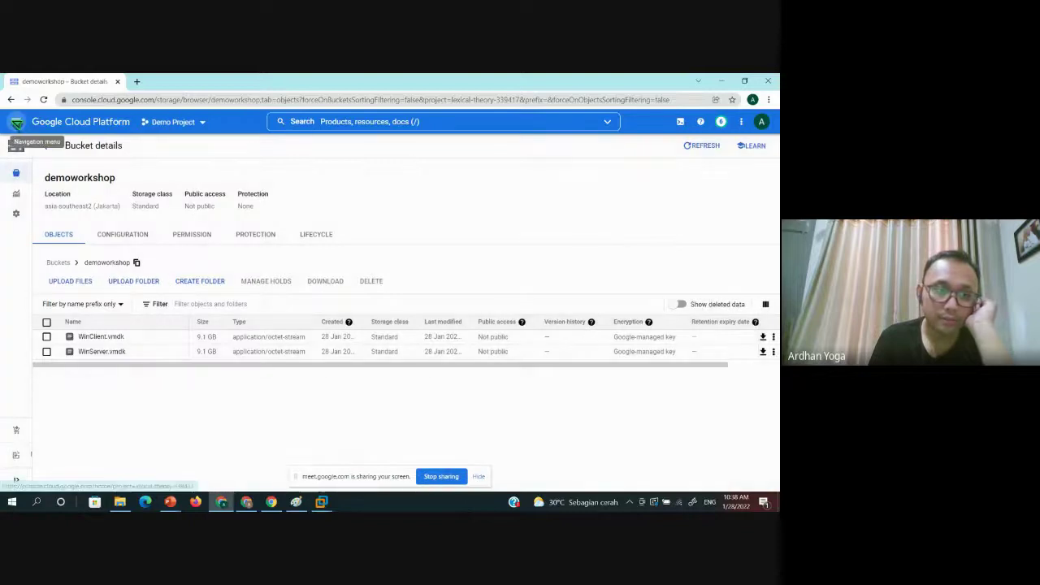
# - Open the Images page of Compute Engine for Demo Project
pyautogui.click(16, 121)
pyautogui.scroll(-2, 94, 356)
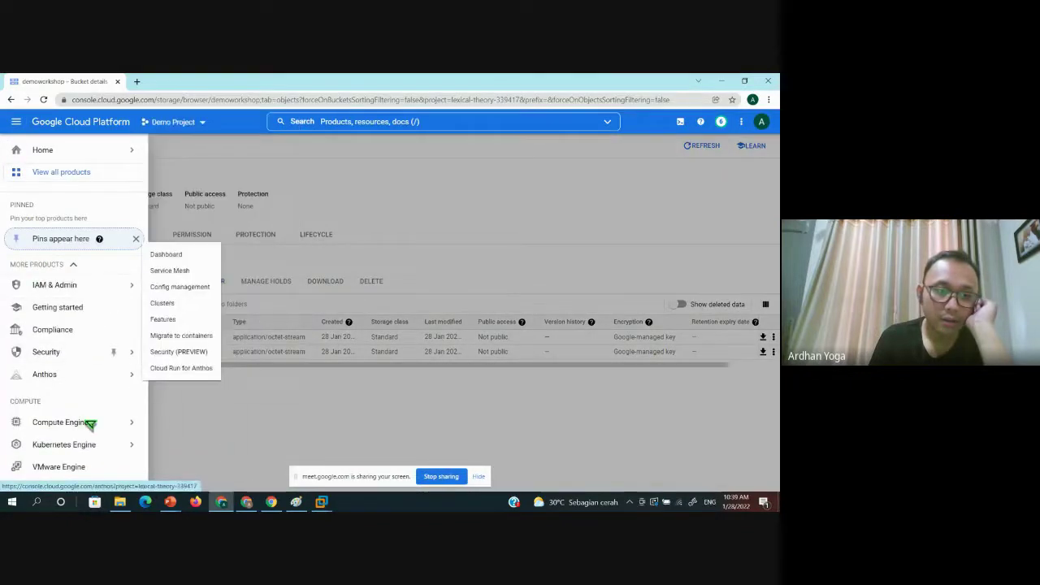
pyautogui.moveTo(85, 422)
pyautogui.click(161, 313)
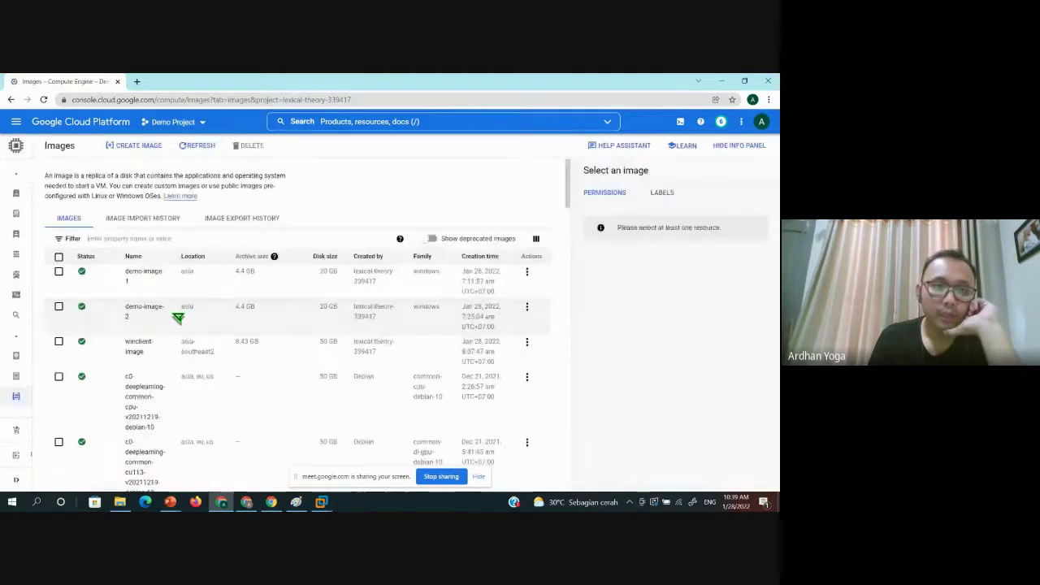
# - Start a new image named uihiuhiuh with Virtual disk (VMDK, VHD) as its source
pyautogui.click(140, 146)
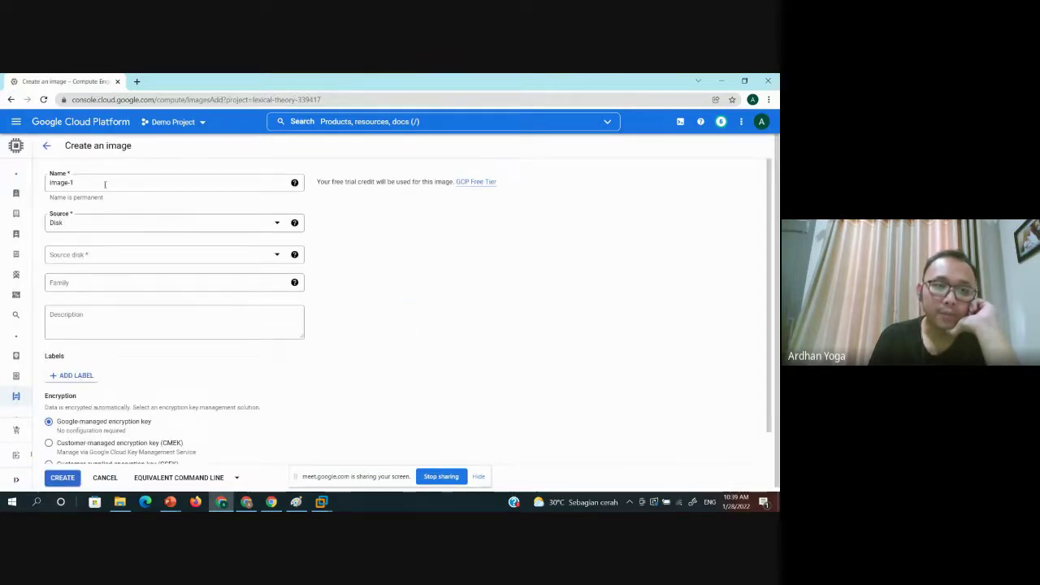
pyautogui.tripleClick(104, 182)
pyautogui.write('uihiuhiuh')
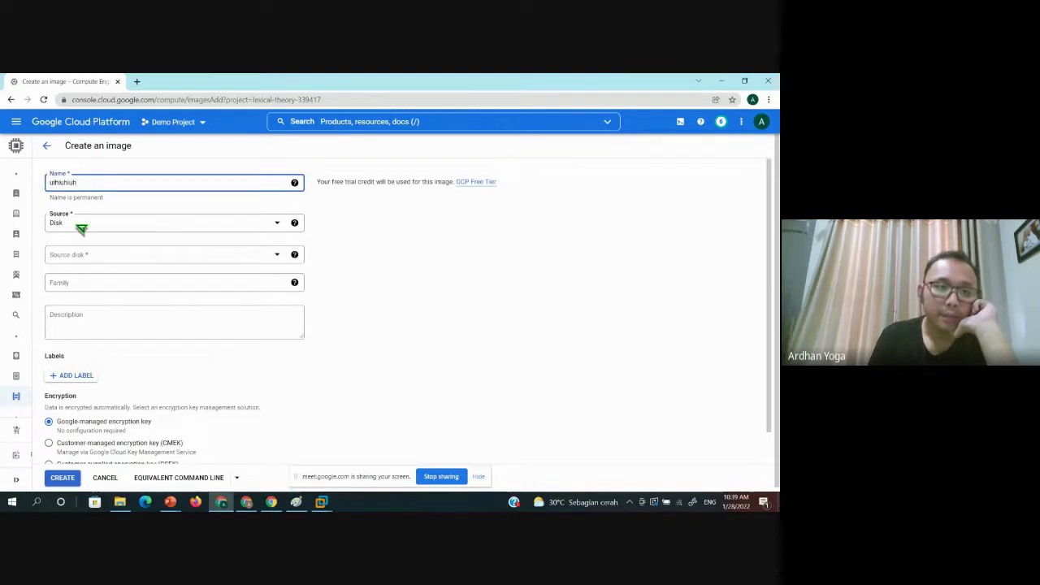
pyautogui.click(83, 225)
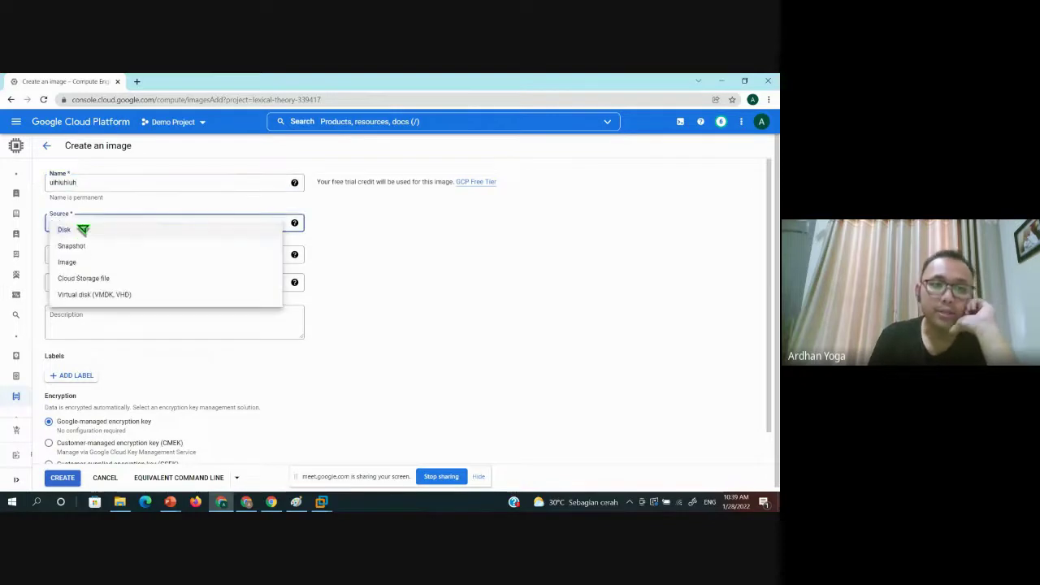
pyautogui.click(101, 295)
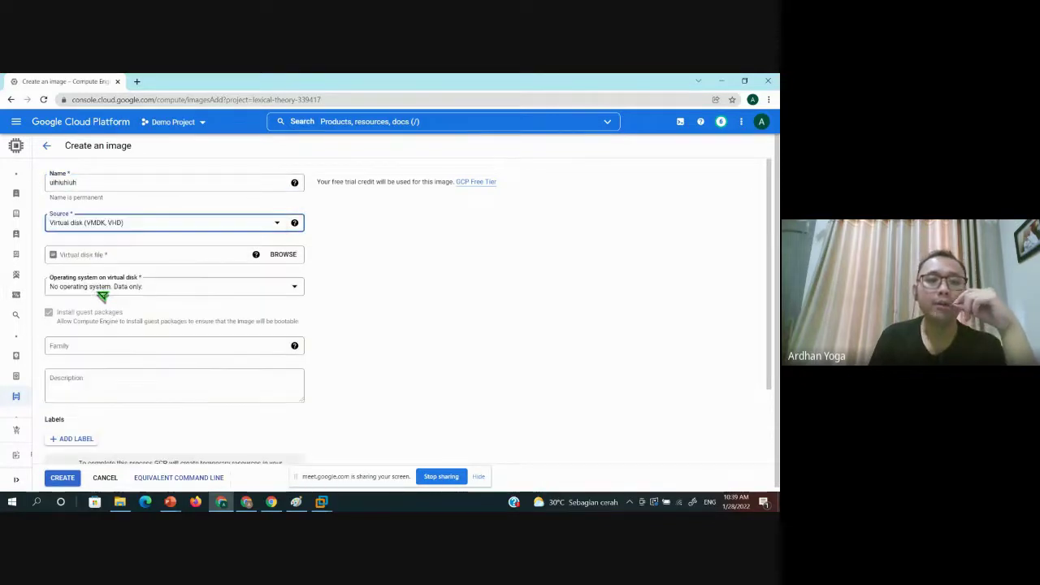
# - Choose WinClient.vmdk from the demoworkshop bucket as the image's virtual disk file
pyautogui.click(286, 258)
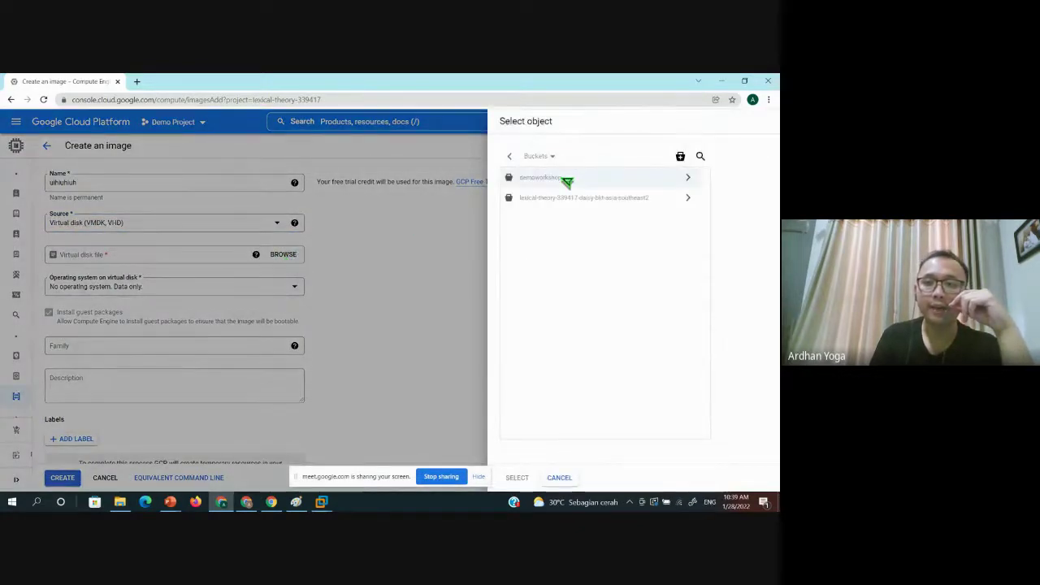
pyautogui.click(689, 177)
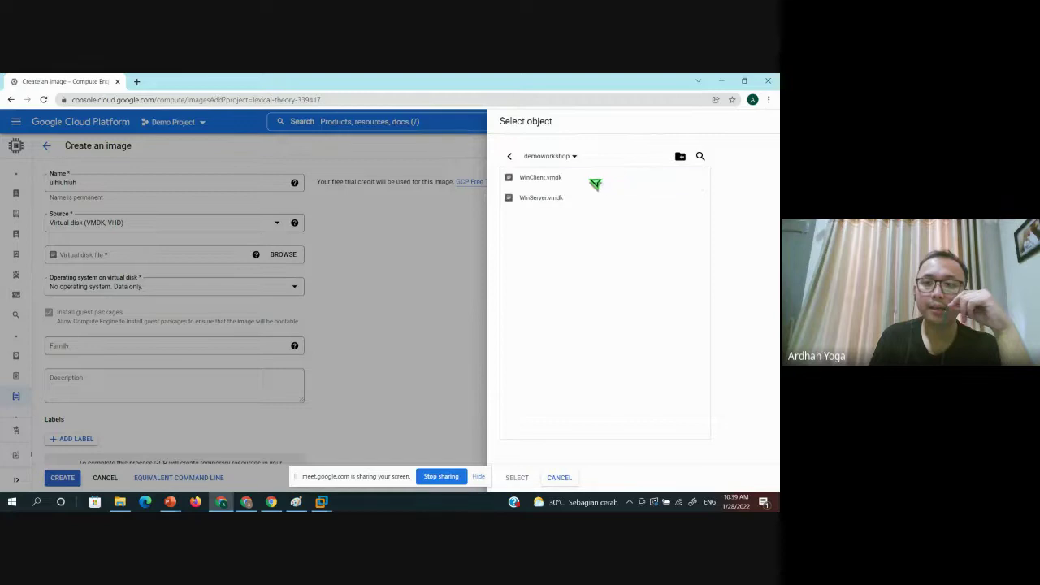
pyautogui.click(526, 480)
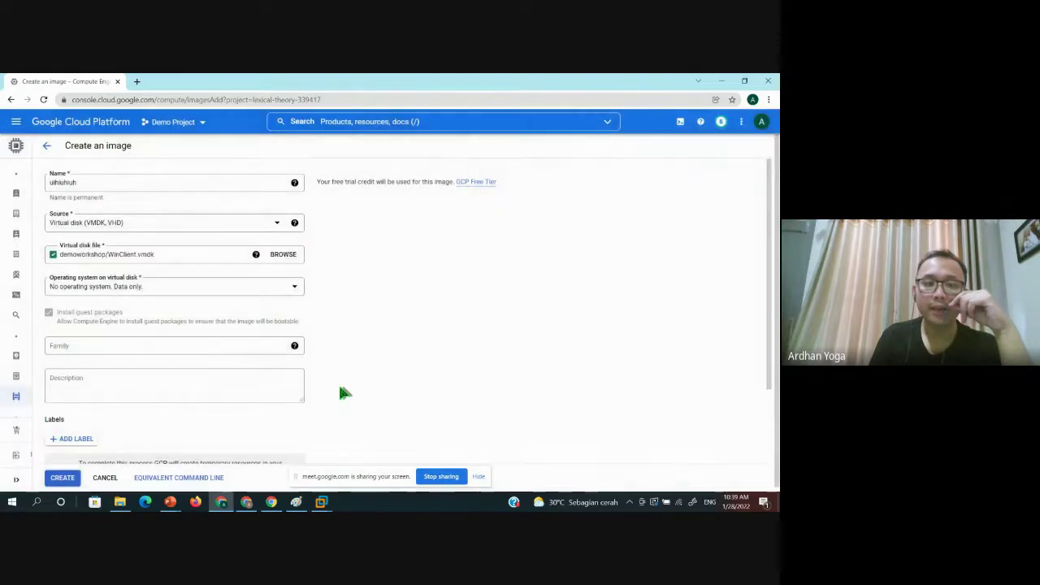
# - Set the virtual disk's operating system to Detect operating system, and return to the images list without creating the image
pyautogui.scroll(-2, 344, 393)
pyautogui.click(135, 199)
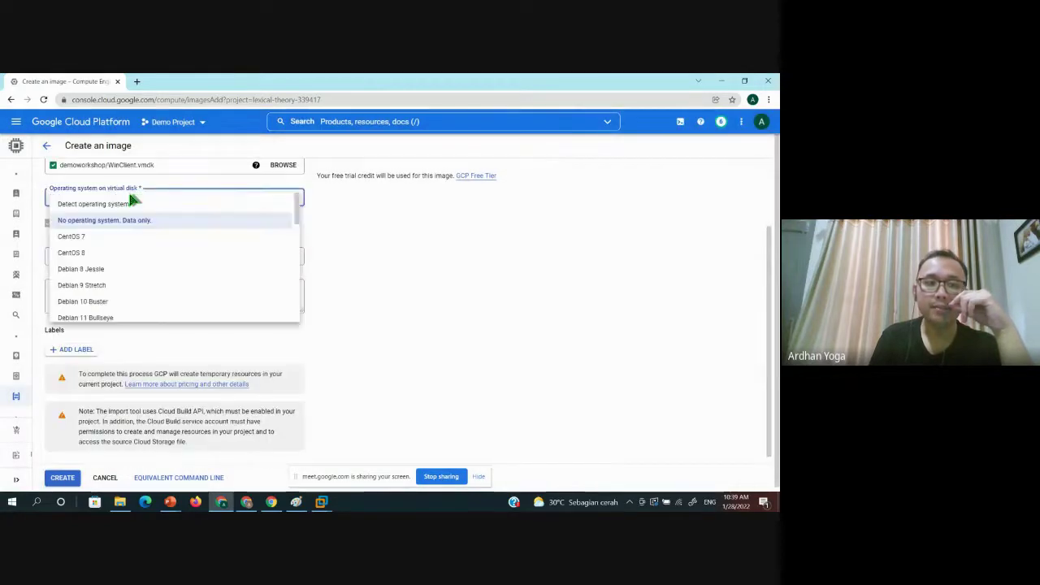
pyautogui.click(111, 204)
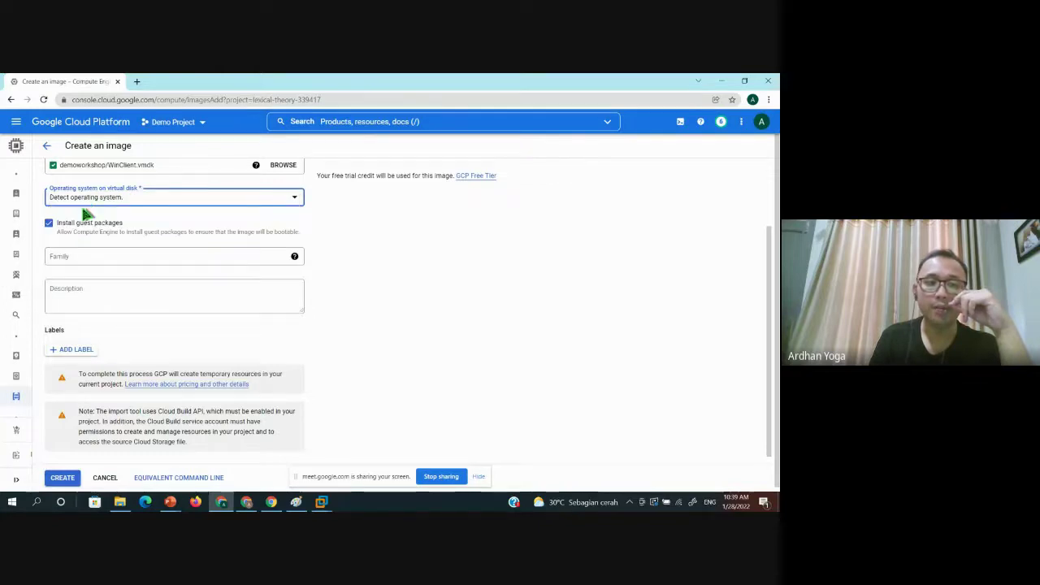
pyautogui.scroll(-1, 167, 398)
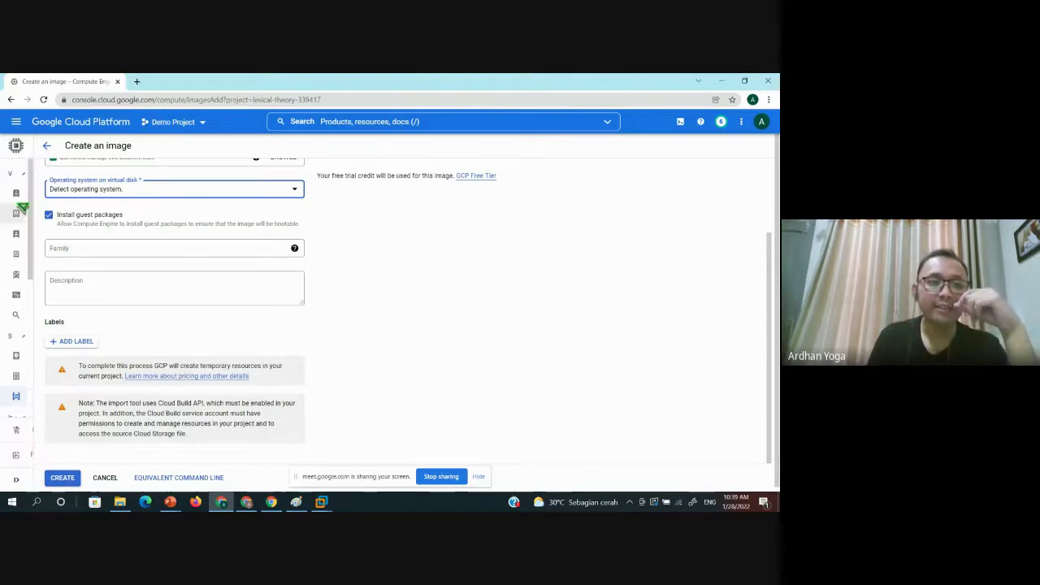
pyautogui.click(54, 146)
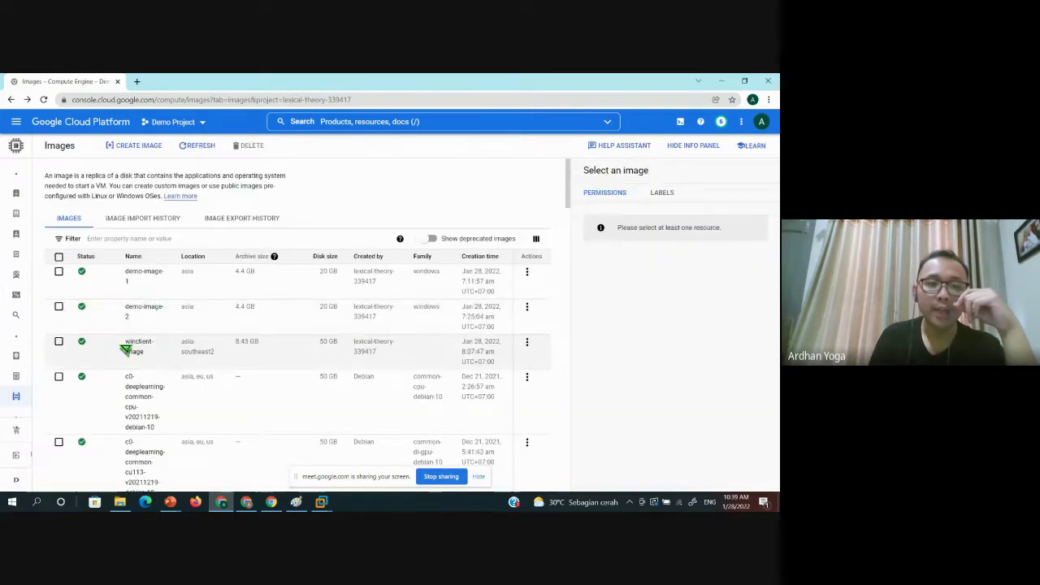
# - Examine the name and archive size of winclient-image in the images list and select that image
pyautogui.moveTo(122, 346); pyautogui.dragTo(149, 358)
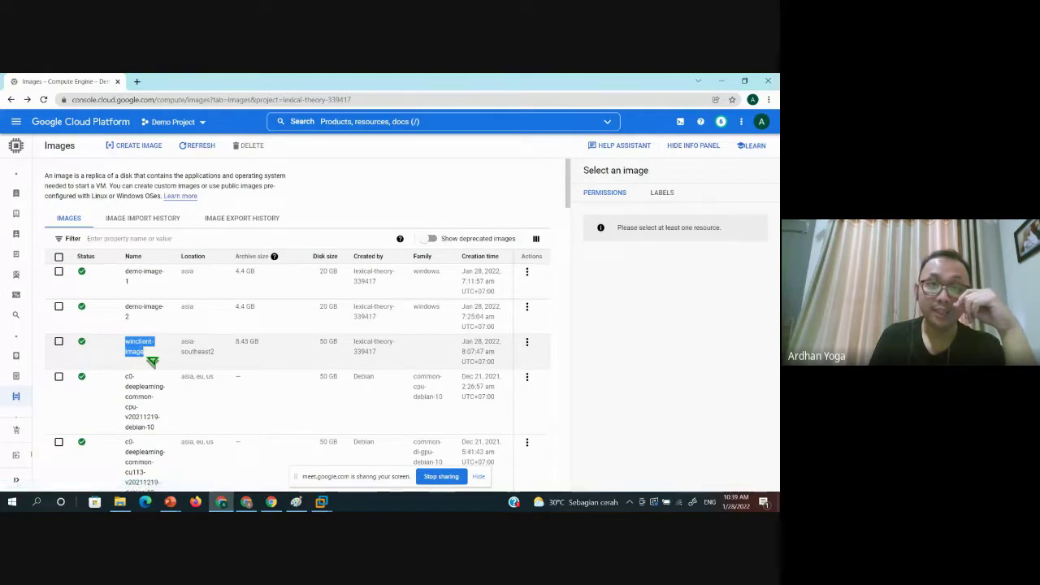
pyautogui.moveTo(234, 342); pyautogui.dragTo(267, 347)
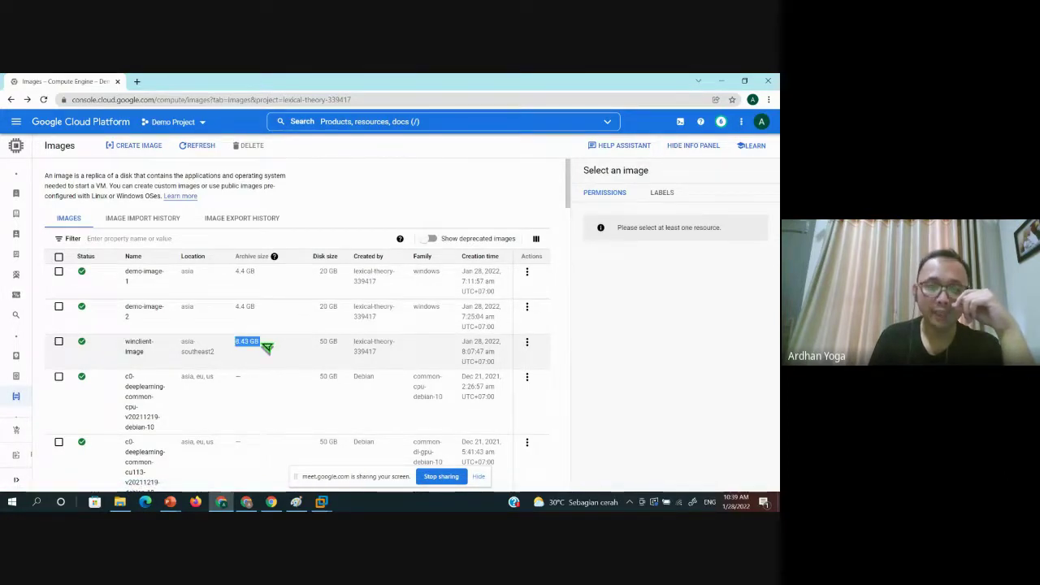
pyautogui.click(118, 345)
pyautogui.click(59, 341)
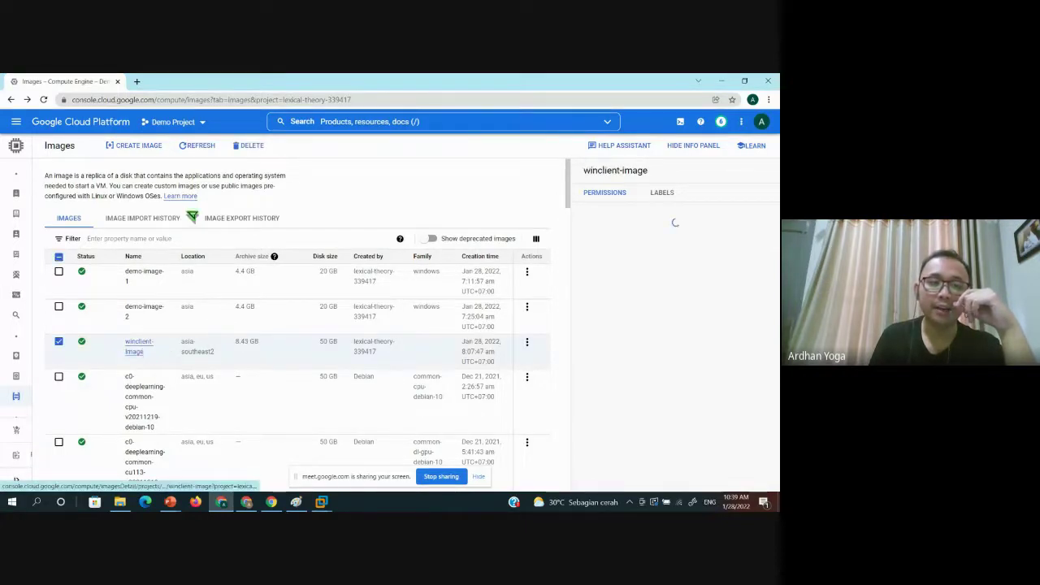
# - Check the start times in the image import history, and return to the images list
pyautogui.click(174, 218)
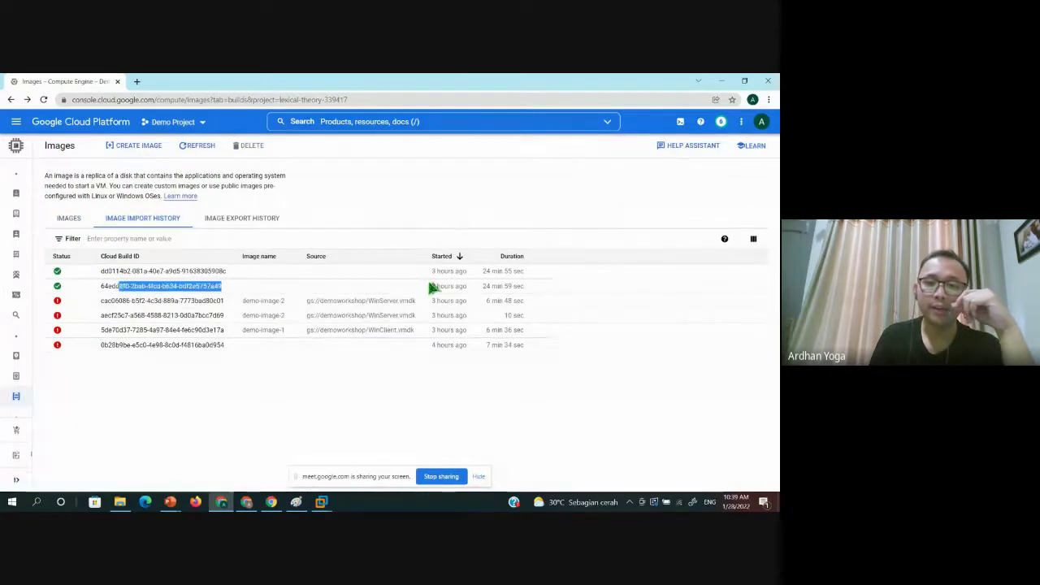
pyautogui.moveTo(426, 288); pyautogui.dragTo(474, 292)
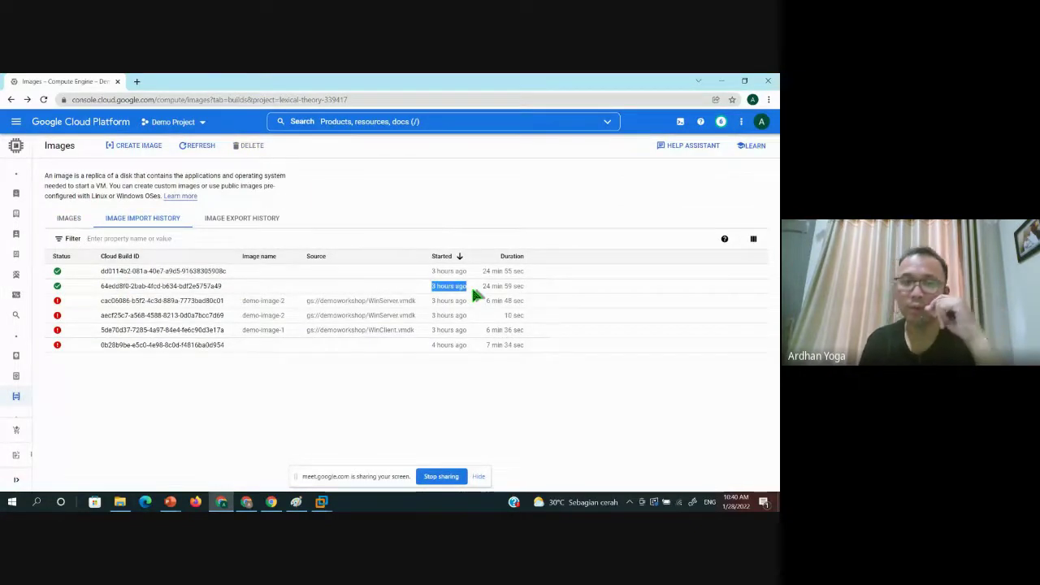
pyautogui.click(71, 217)
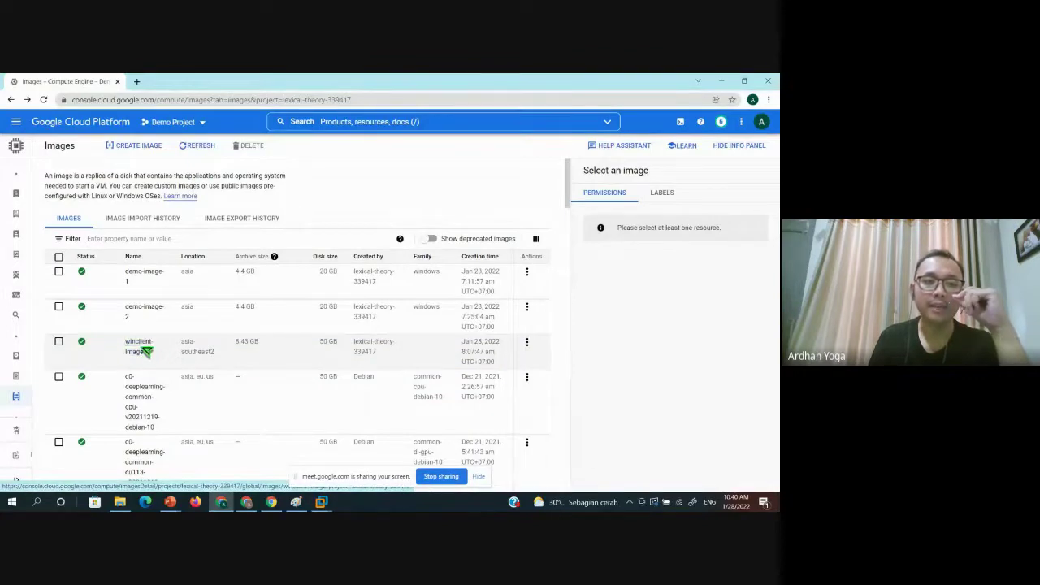
# - Start creating a new VM instance from the VM instances page and name it vmwindowsdemo
pyautogui.moveTo(39, 211)
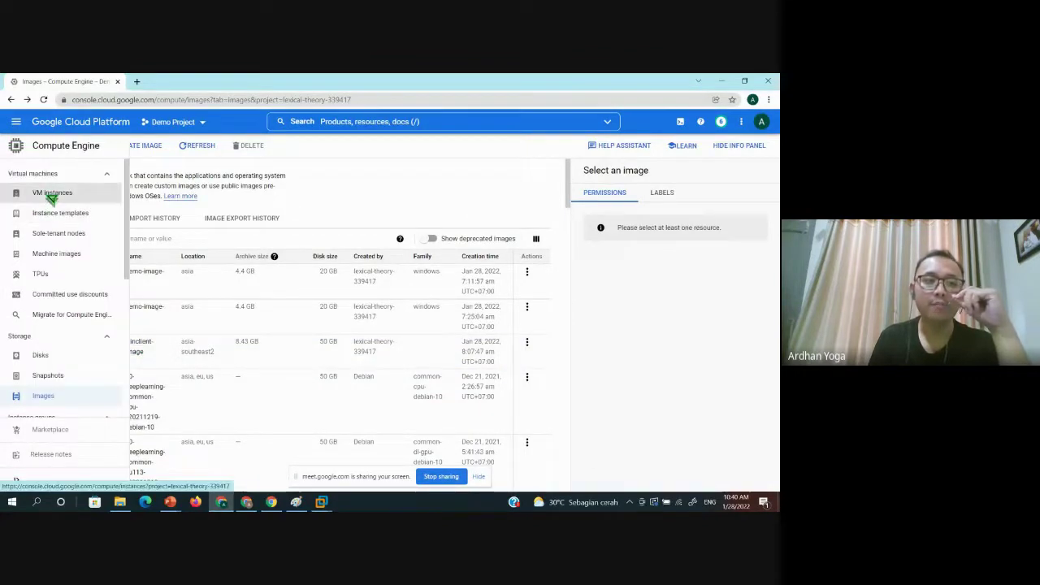
pyautogui.click(49, 193)
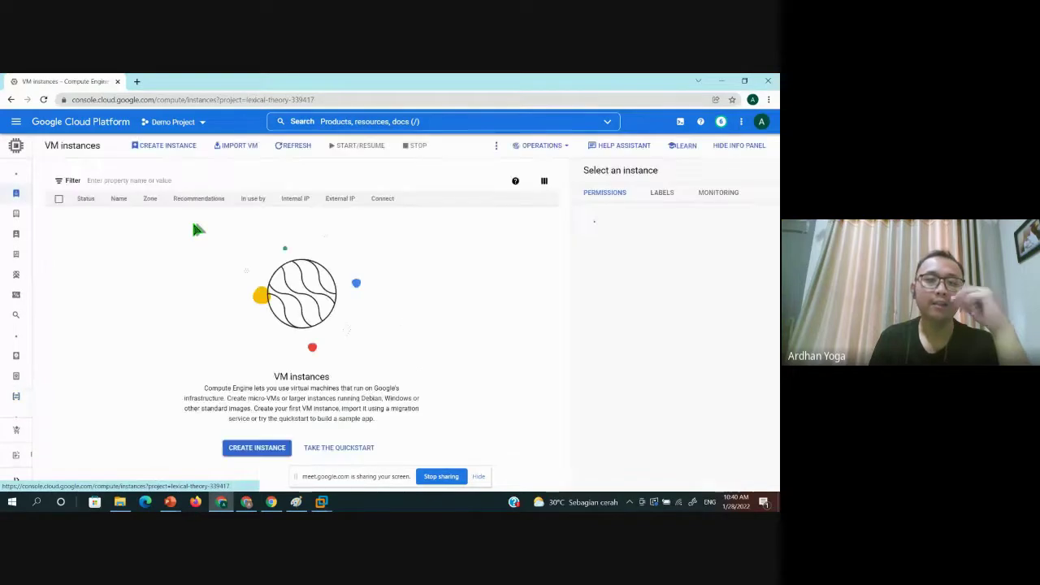
pyautogui.click(186, 148)
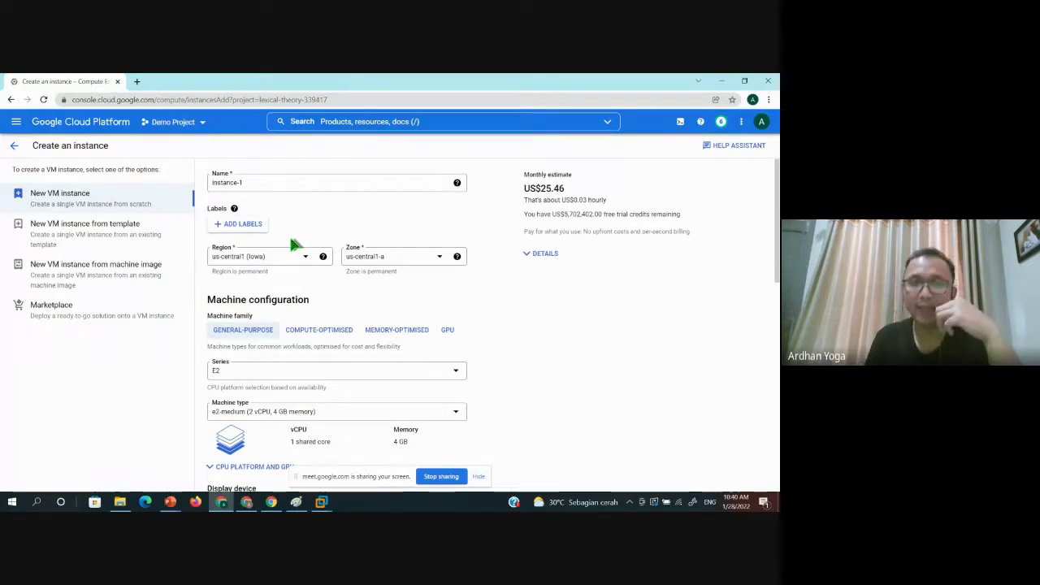
pyautogui.tripleClick(232, 182)
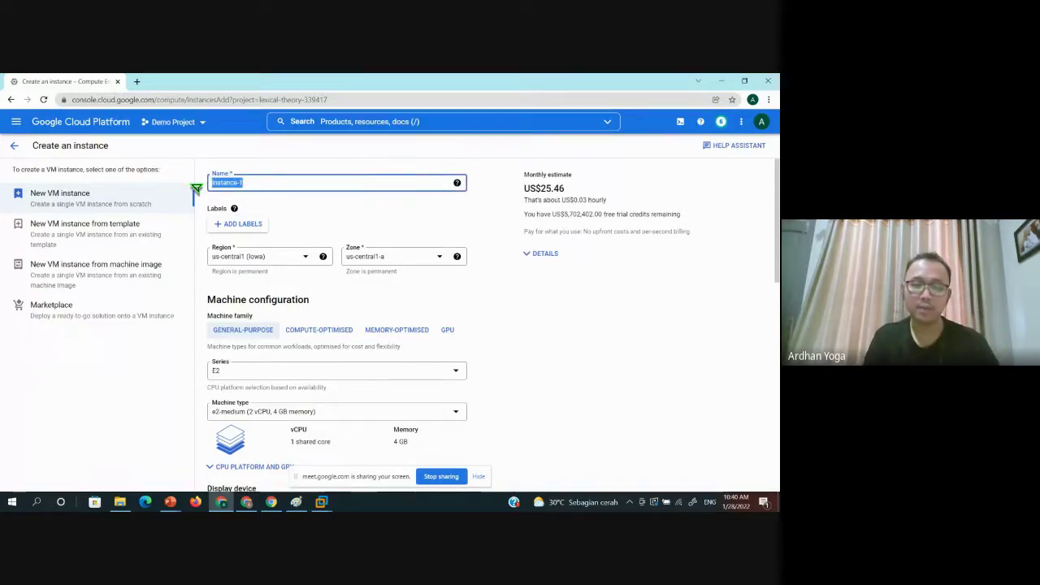
pyautogui.write('vmwin')
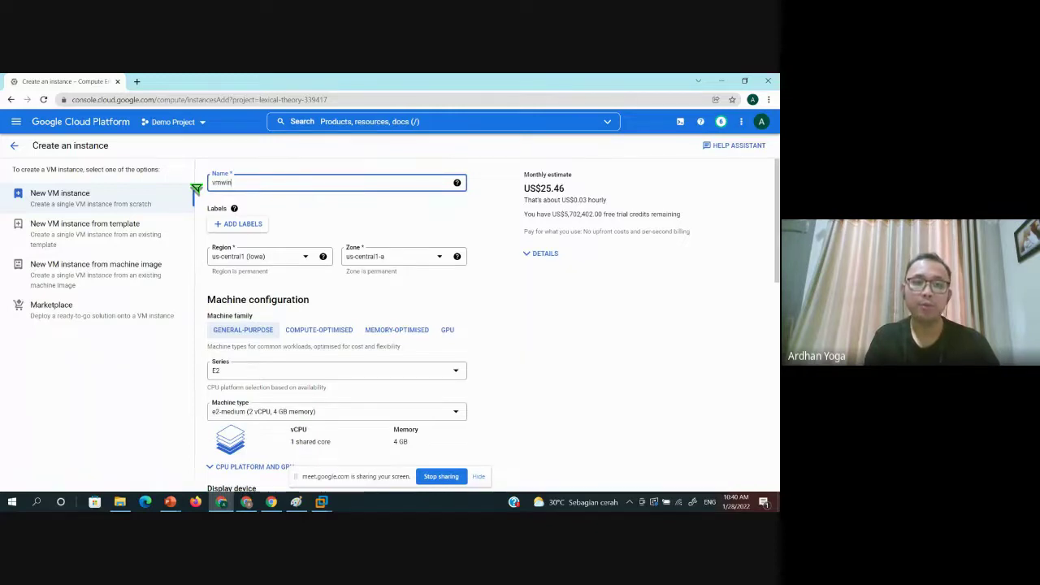
pyautogui.write('dowsdemo')
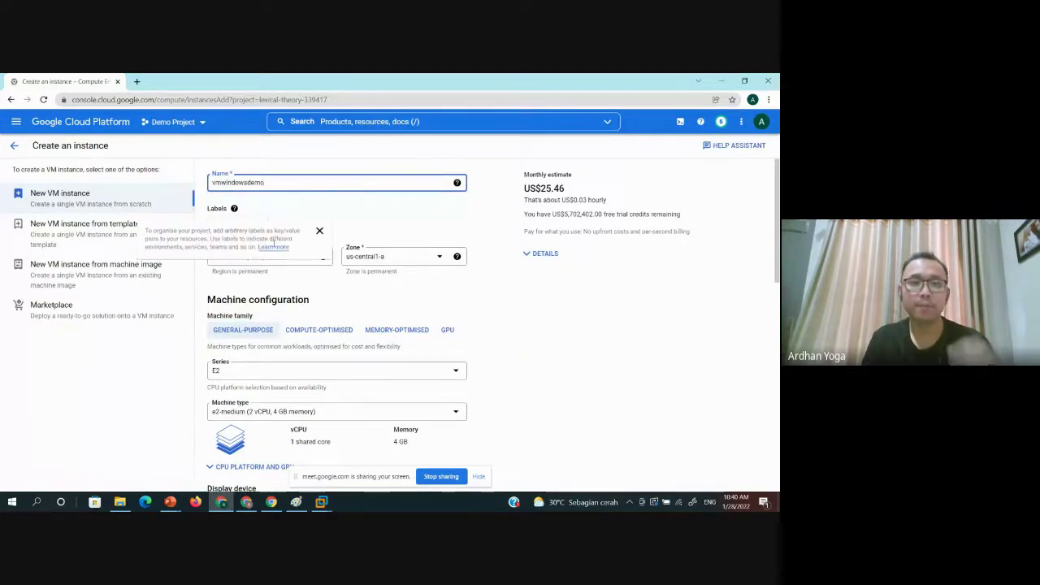
# - Set the instance's region to asia-southeast2 (Jakarta)
pyautogui.click(313, 264)
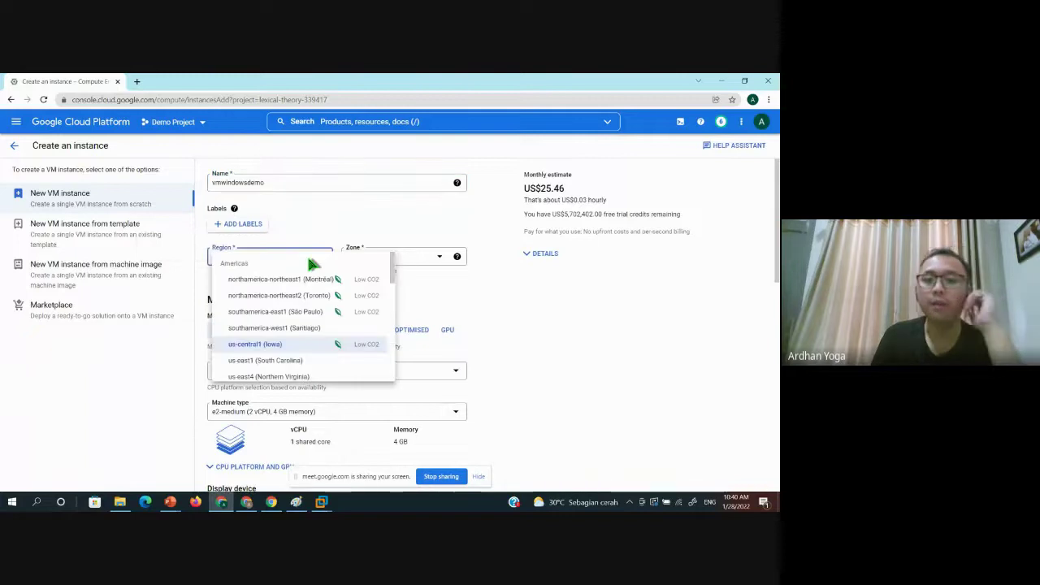
pyautogui.scroll(-4, 303, 324)
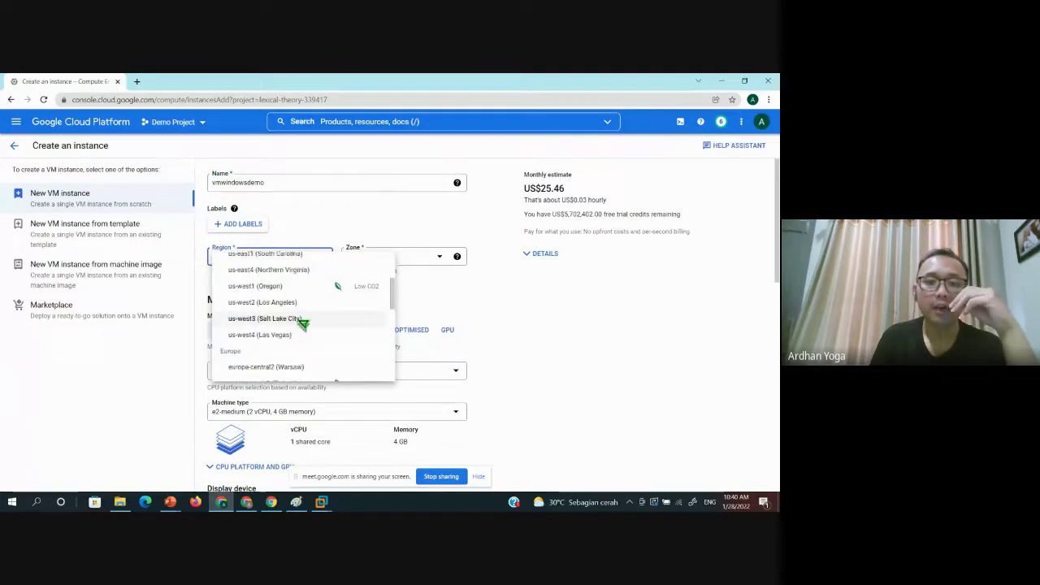
pyautogui.scroll(-5, 303, 324)
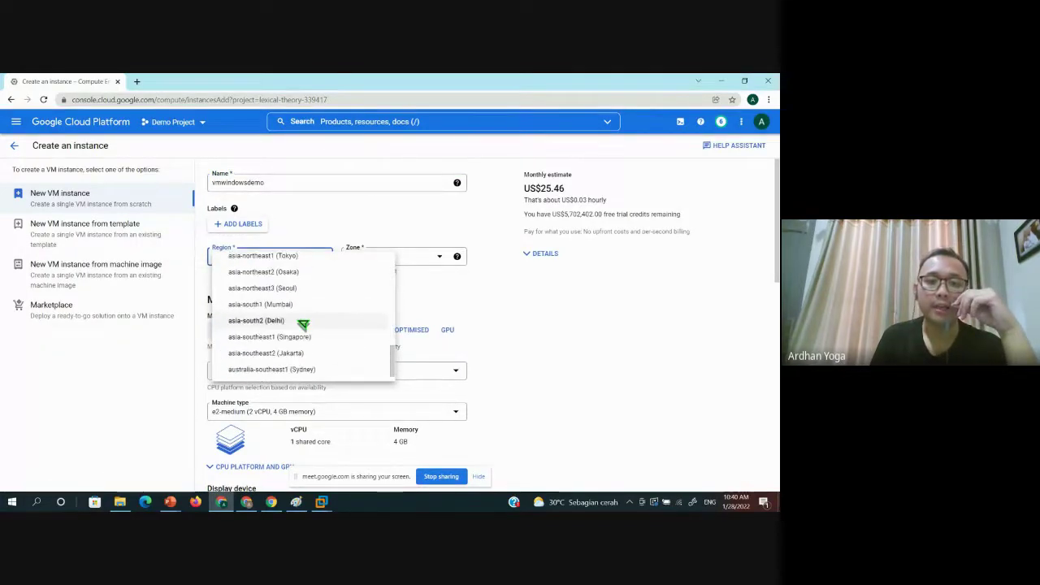
pyautogui.scroll(-3, 303, 324)
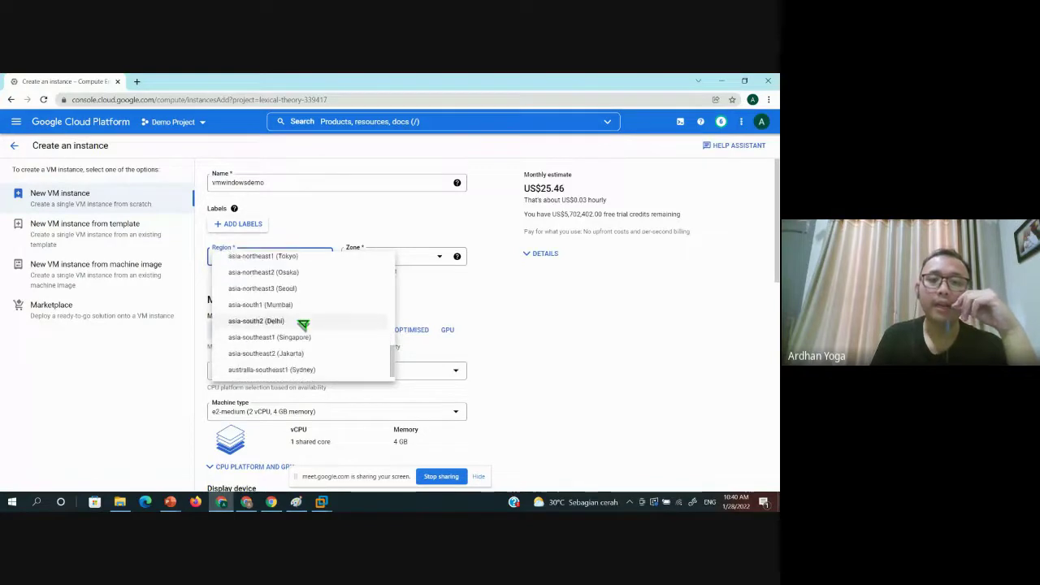
pyautogui.click(268, 336)
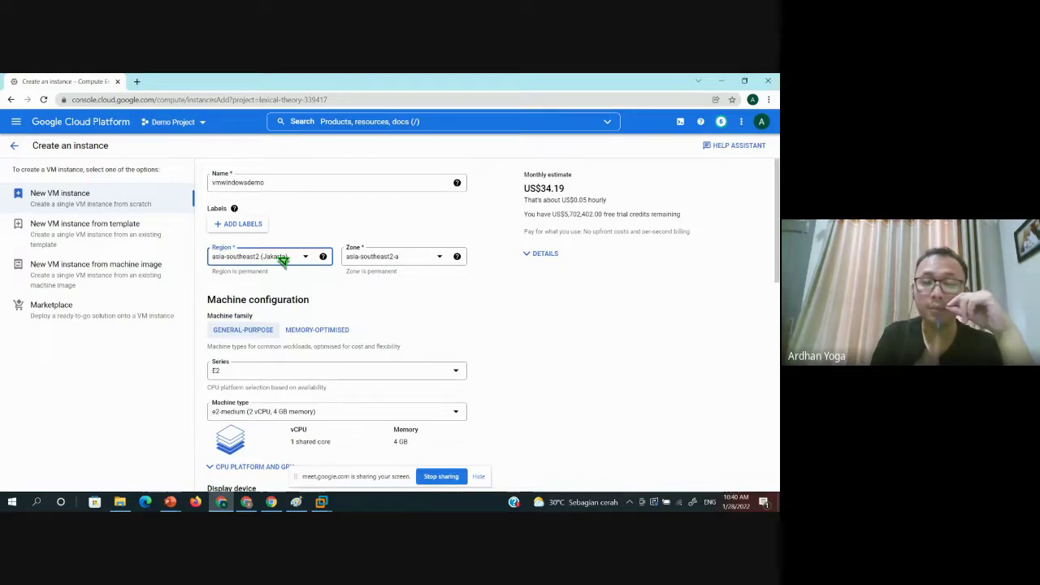
# - Look through the available E2 machine types for the instance, keeping e2-medium selected
pyautogui.scroll(-1, 366, 336)
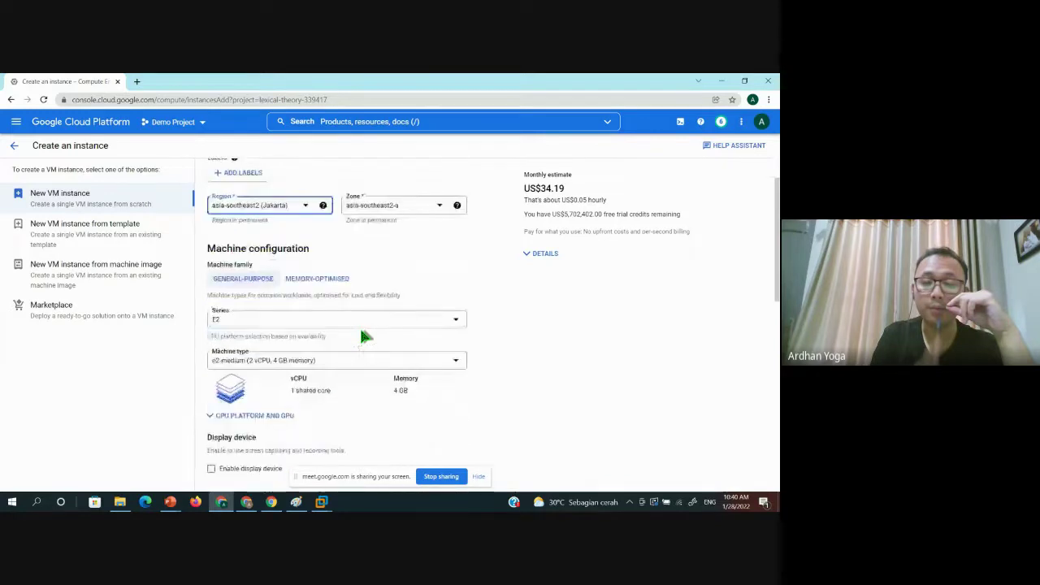
pyautogui.click(358, 360)
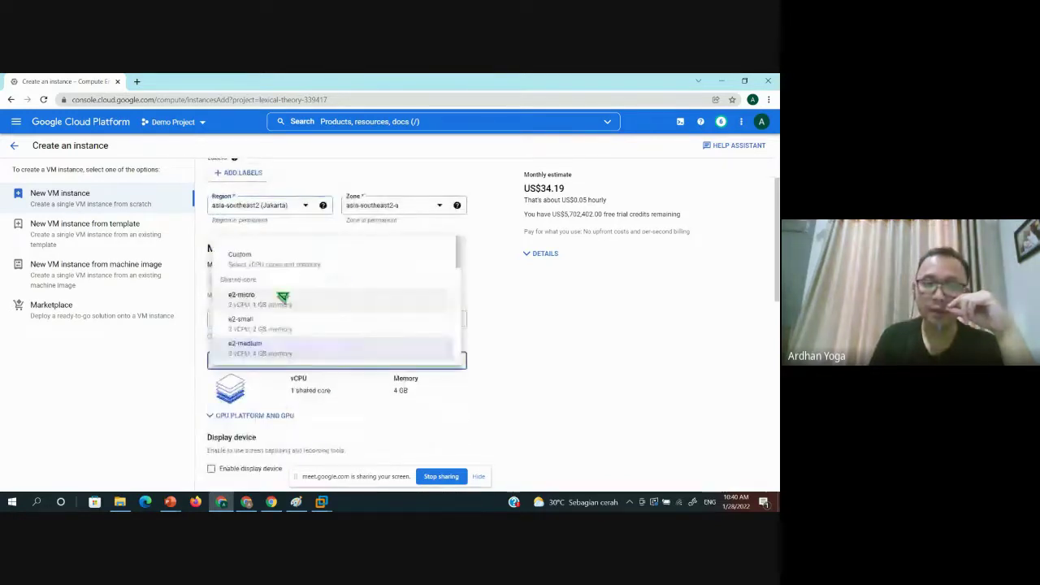
pyautogui.scroll(-2, 309, 325)
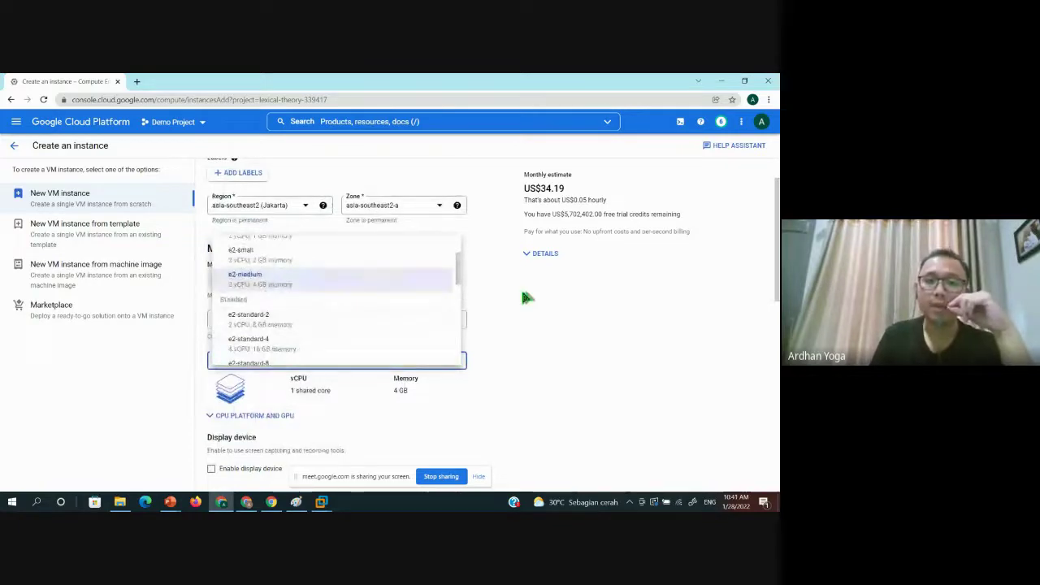
pyautogui.click(560, 313)
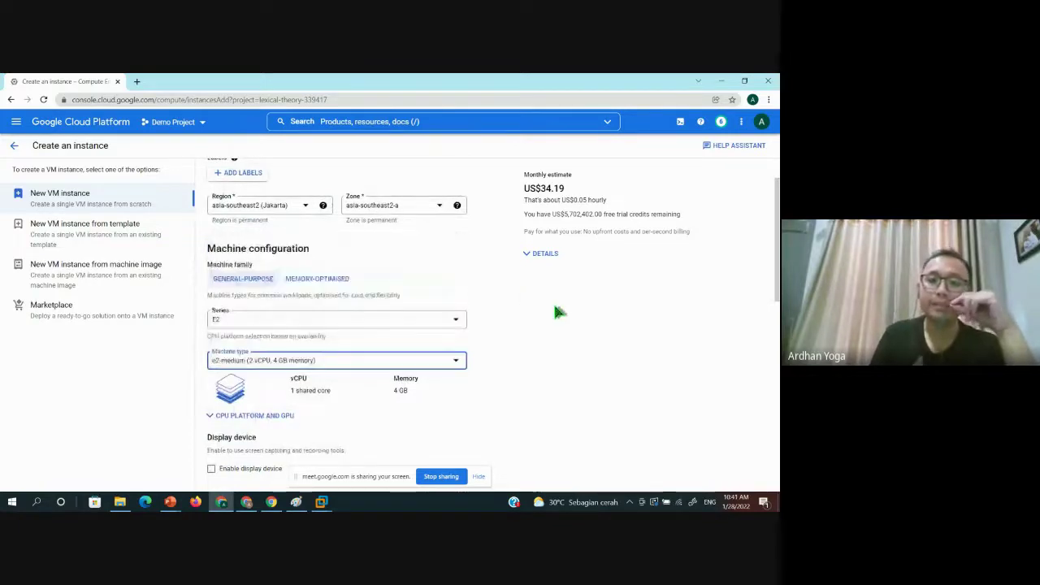
# - Change the new instance's boot disk from the public Debian image to the imported custom image
pyautogui.click(322, 502)
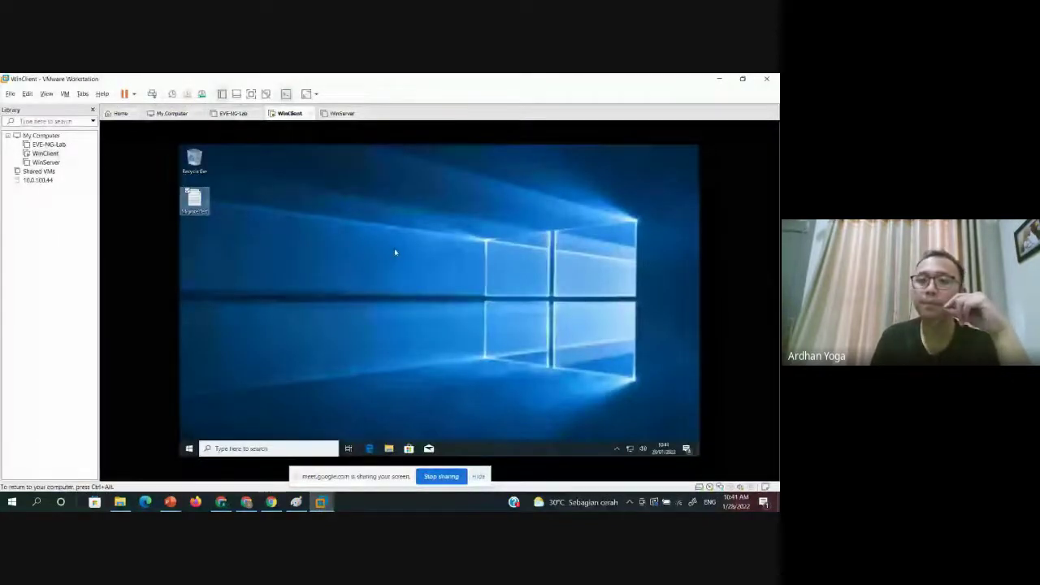
pyautogui.hotkey('alt', 'Tab')
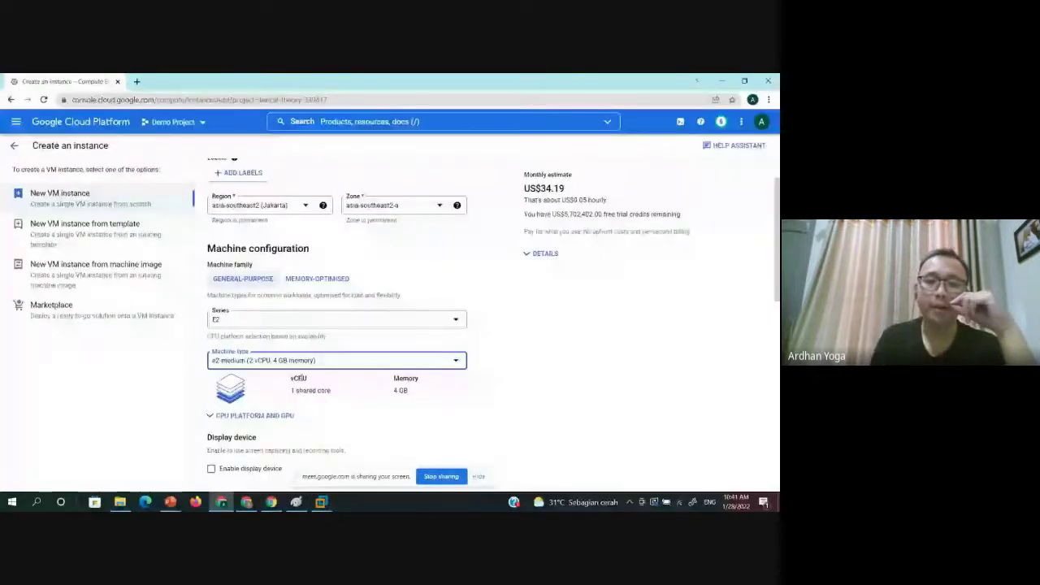
pyautogui.scroll(-10, 234, 423)
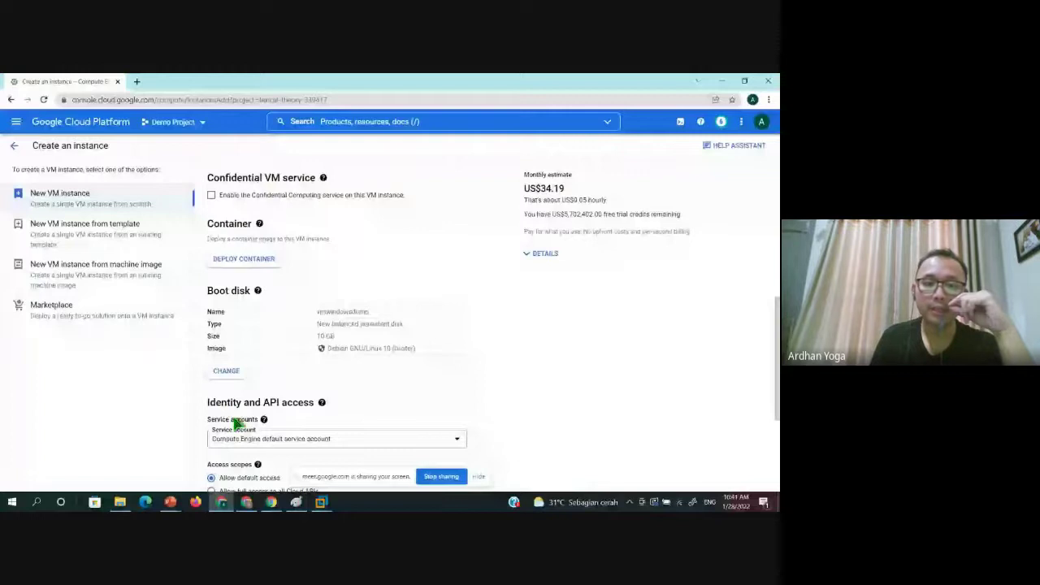
pyautogui.click(230, 372)
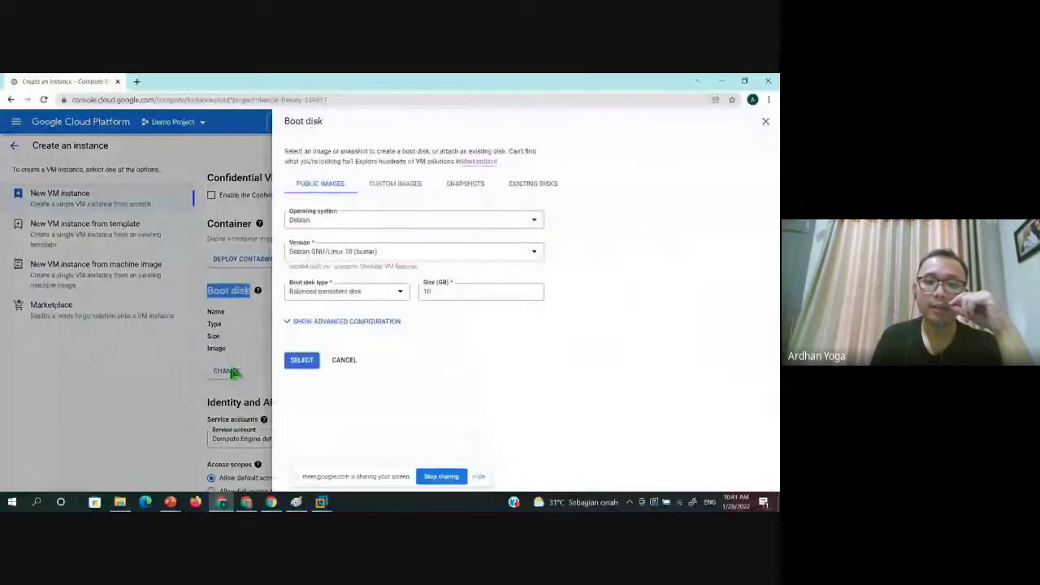
pyautogui.click(395, 183)
pyautogui.click(323, 218)
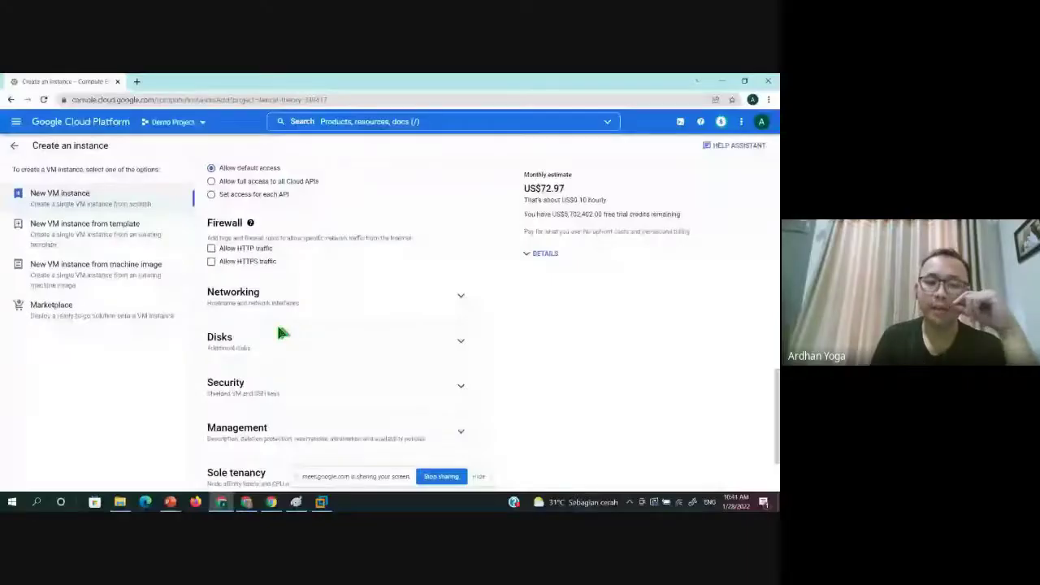
# - Switch to the WinClient VM in VMware Workstation, run ipconfig in a command prompt and check its IPv4 address and subnet mask
pyautogui.moveTo(171, 506)
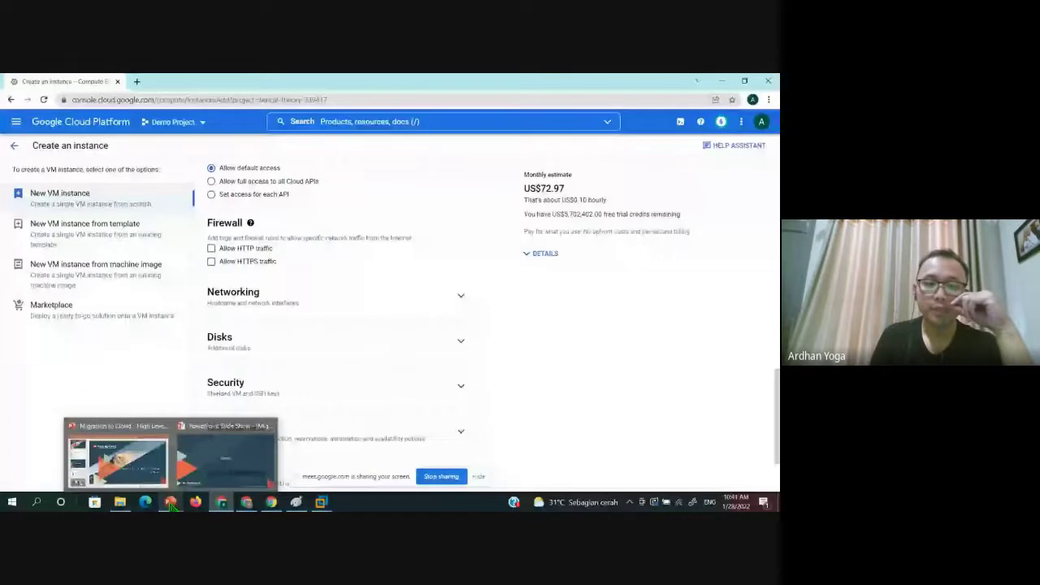
pyautogui.moveTo(322, 503)
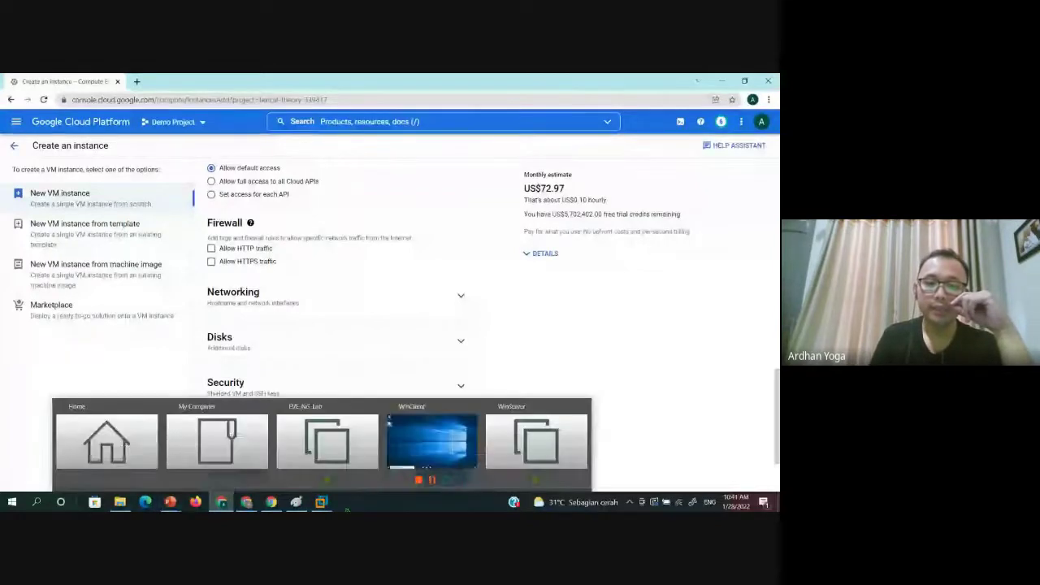
pyautogui.click(398, 462)
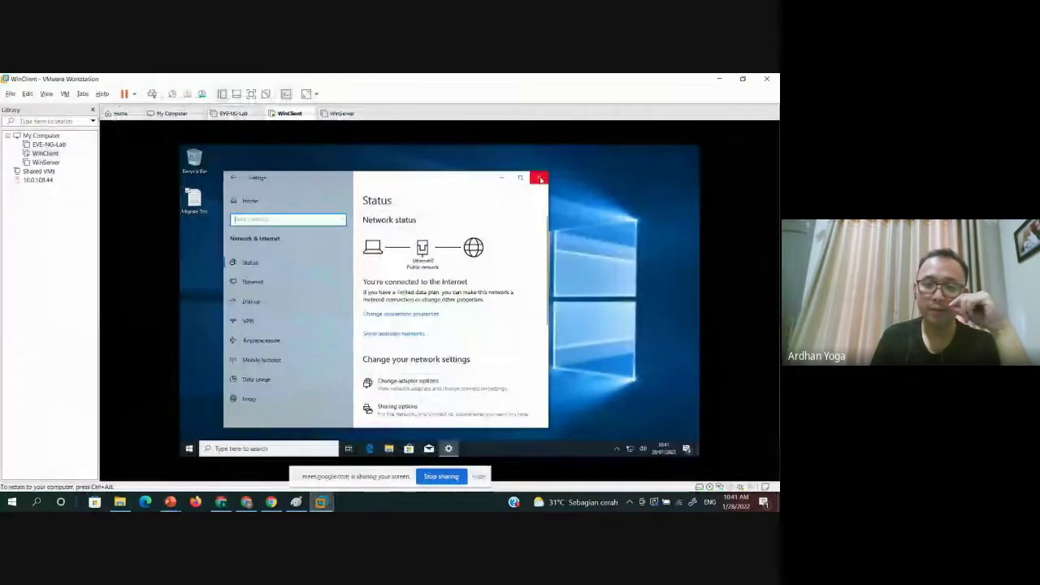
pyautogui.click(540, 178)
pyautogui.click(282, 449)
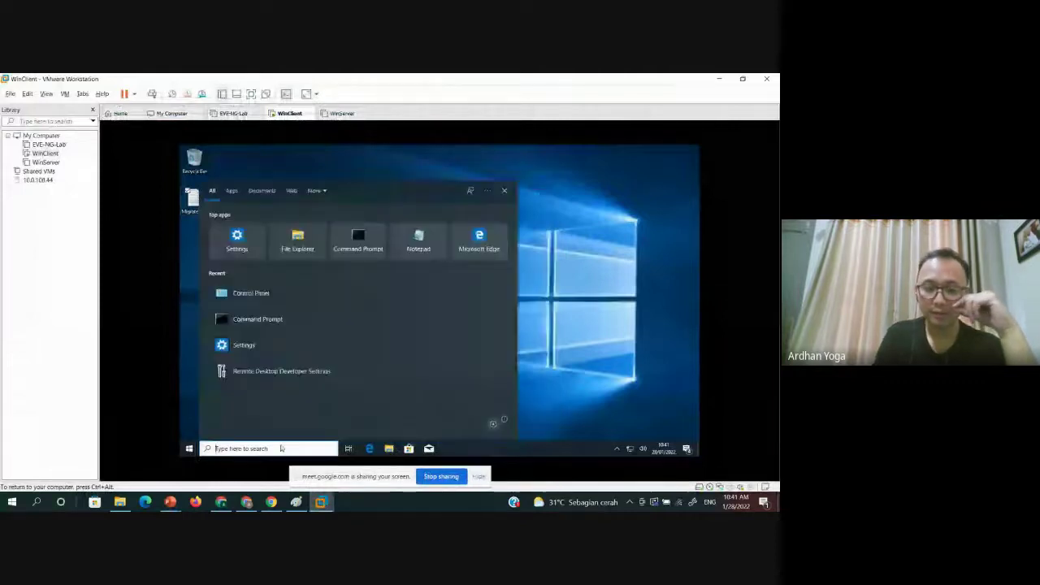
pyautogui.click(358, 227)
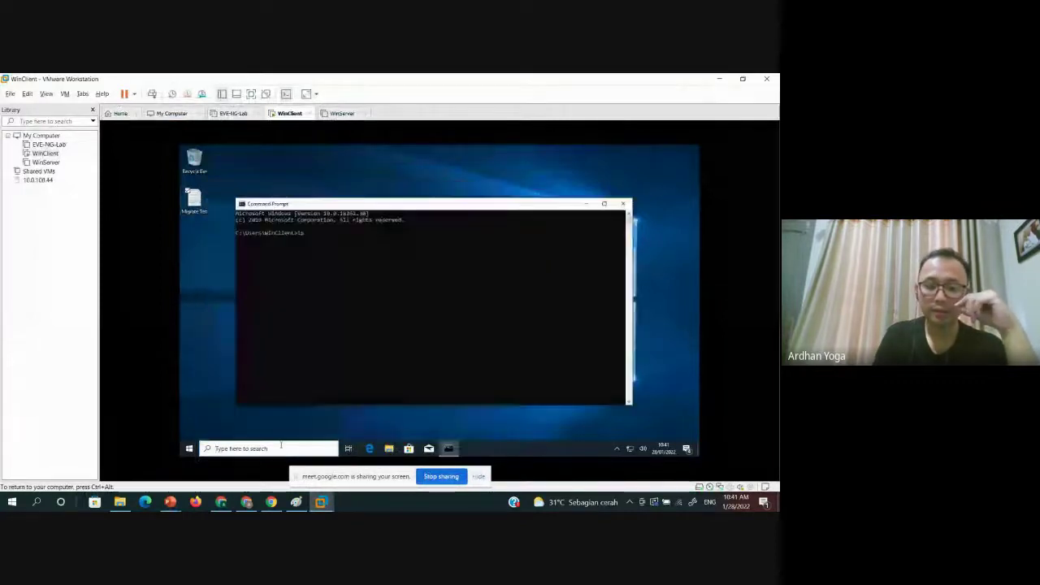
pyautogui.write('ipconfig')
pyautogui.press('Return')
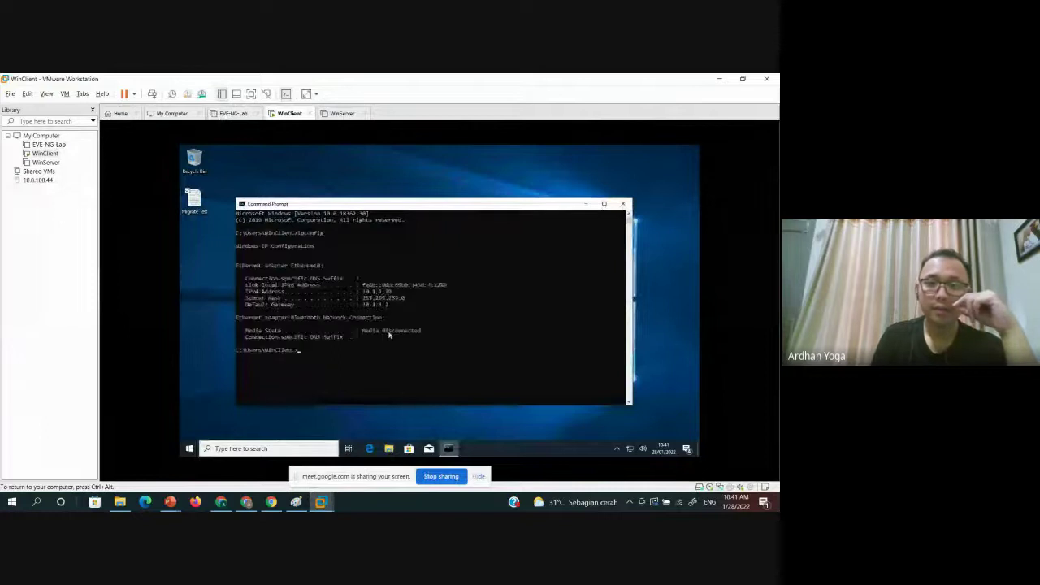
pyautogui.click(364, 291)
pyautogui.moveTo(364, 291); pyautogui.dragTo(391, 301)
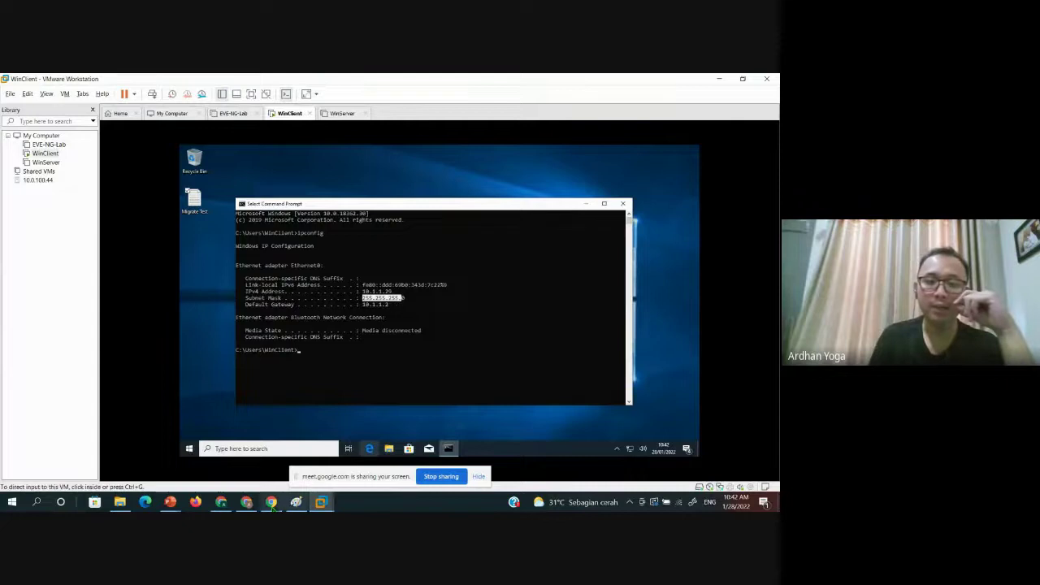
# - Return to the Google Cloud console in Chrome and open the VPC networks page in a new browser tab
pyautogui.click(221, 501)
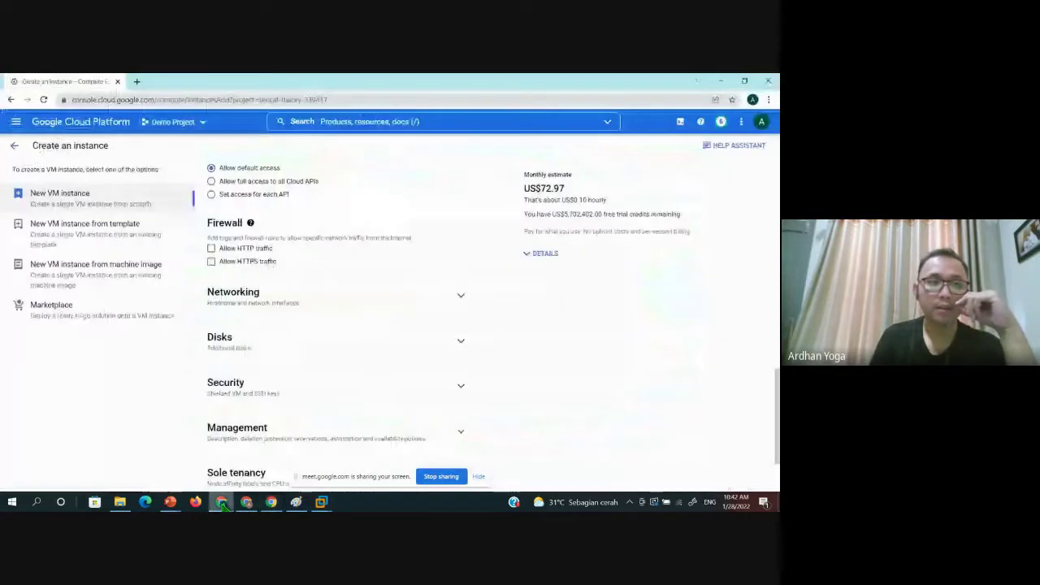
pyautogui.click(16, 121)
pyautogui.scroll(-1, 101, 406)
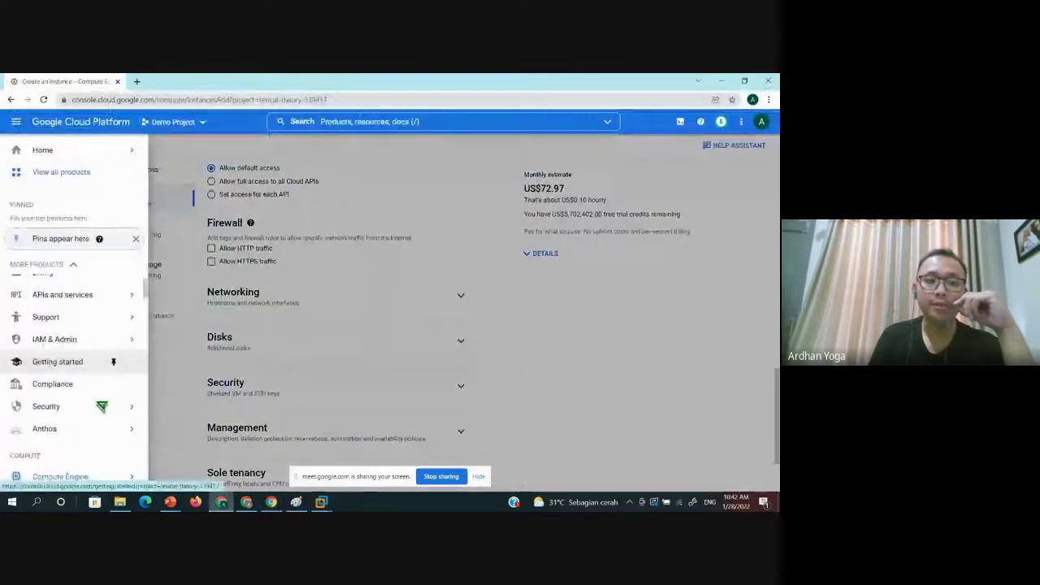
pyautogui.scroll(-3, 101, 406)
pyautogui.moveTo(101, 358)
pyautogui.scroll(-6, 101, 358)
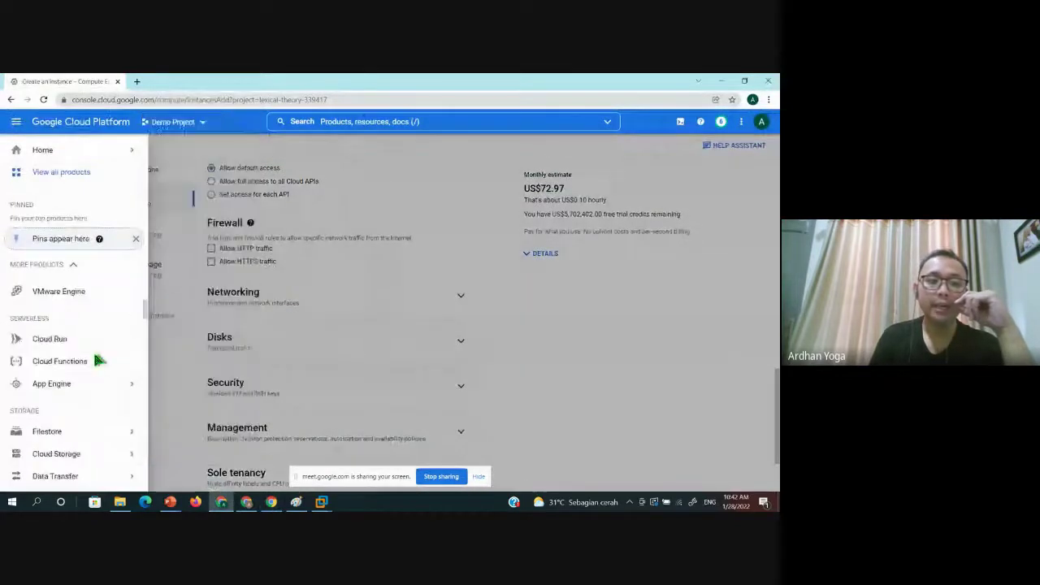
pyautogui.scroll(-5, 101, 358)
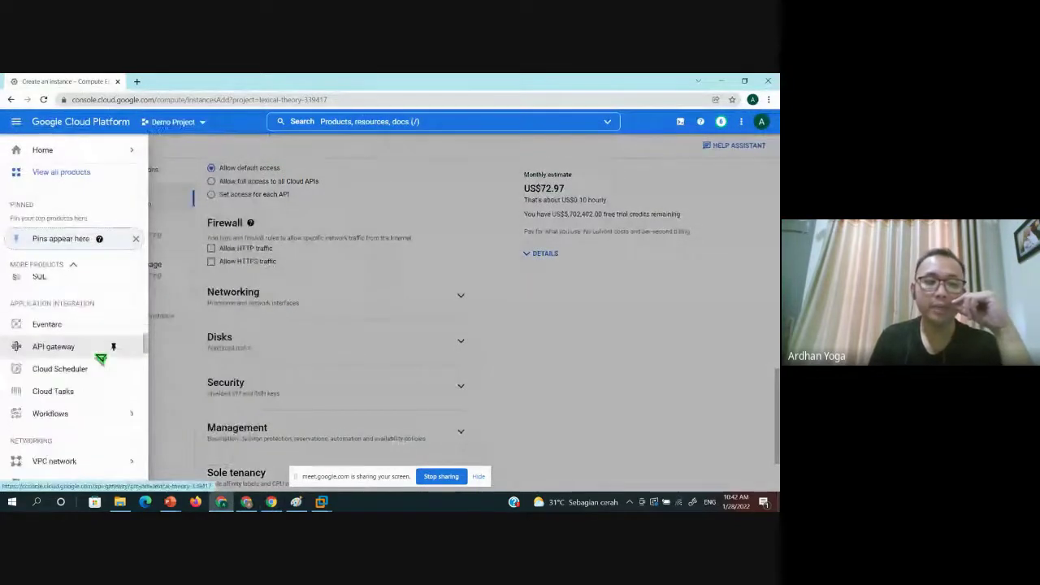
pyautogui.rightClick(199, 341)
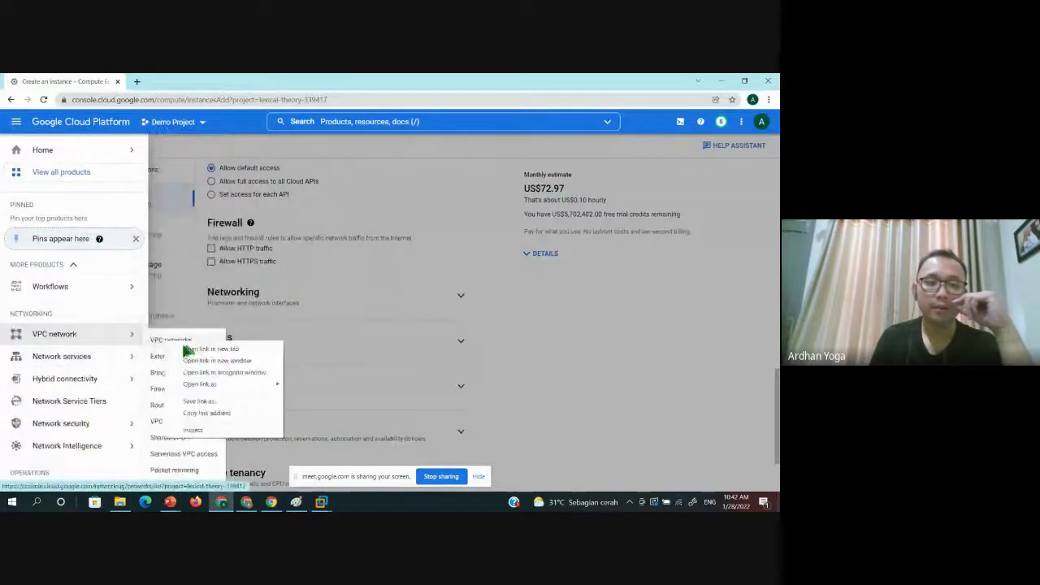
pyautogui.click(228, 349)
pyautogui.click(170, 80)
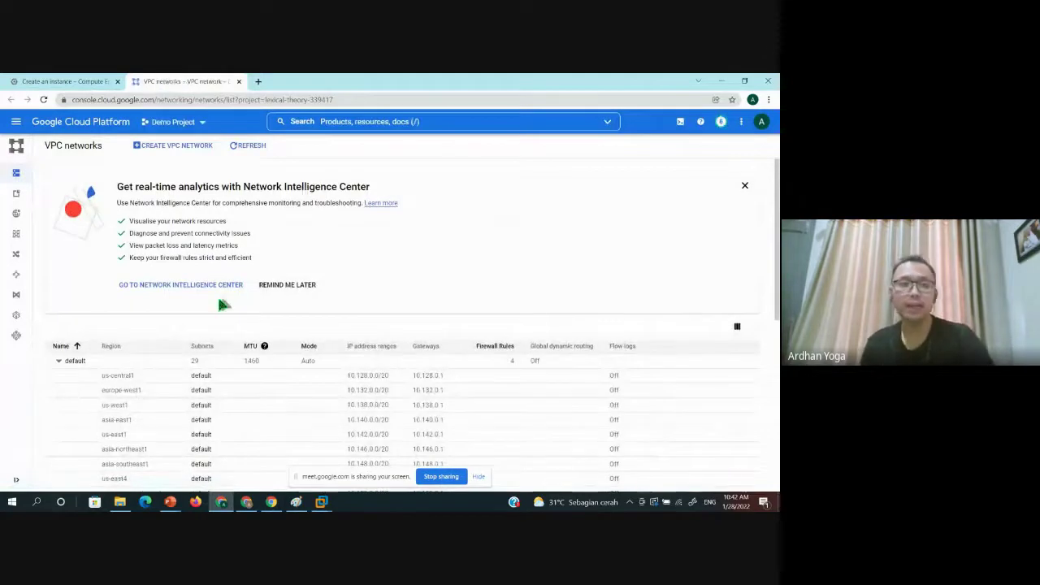
# - Find the demo network in the VPC networks list and examine the IP address range of its subnetdemo subnet
pyautogui.scroll(-1, 223, 305)
pyautogui.scroll(-4, 223, 305)
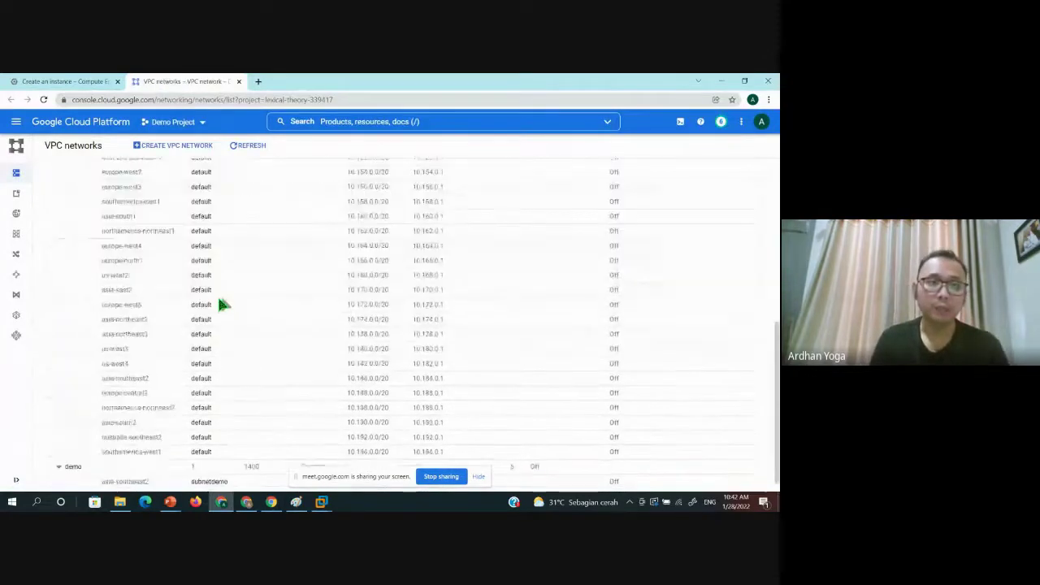
pyautogui.moveTo(46, 151); pyautogui.dragTo(101, 151)
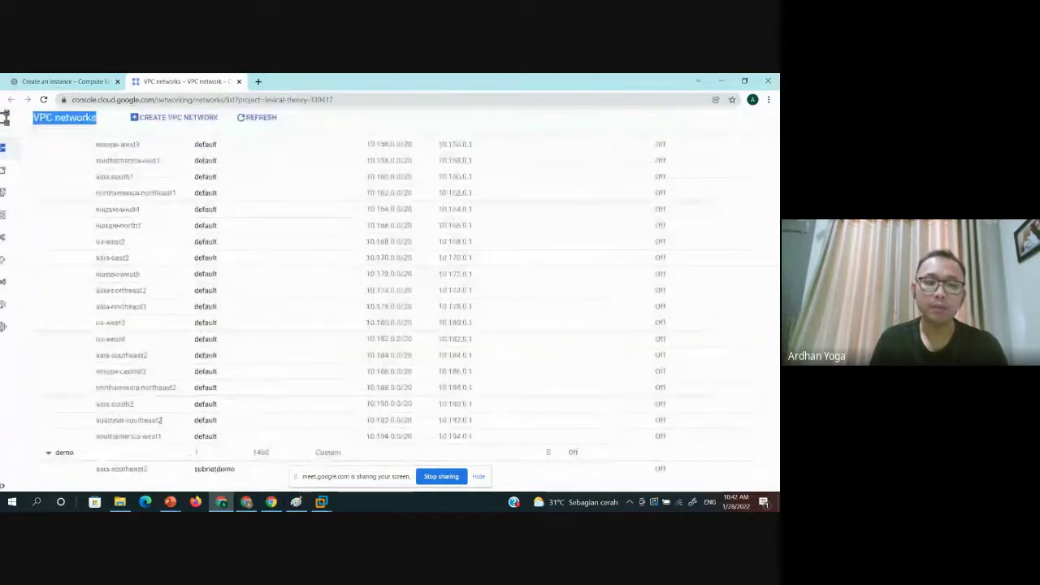
pyautogui.scroll(3, 161, 421)
pyautogui.doubleClick(21, 424)
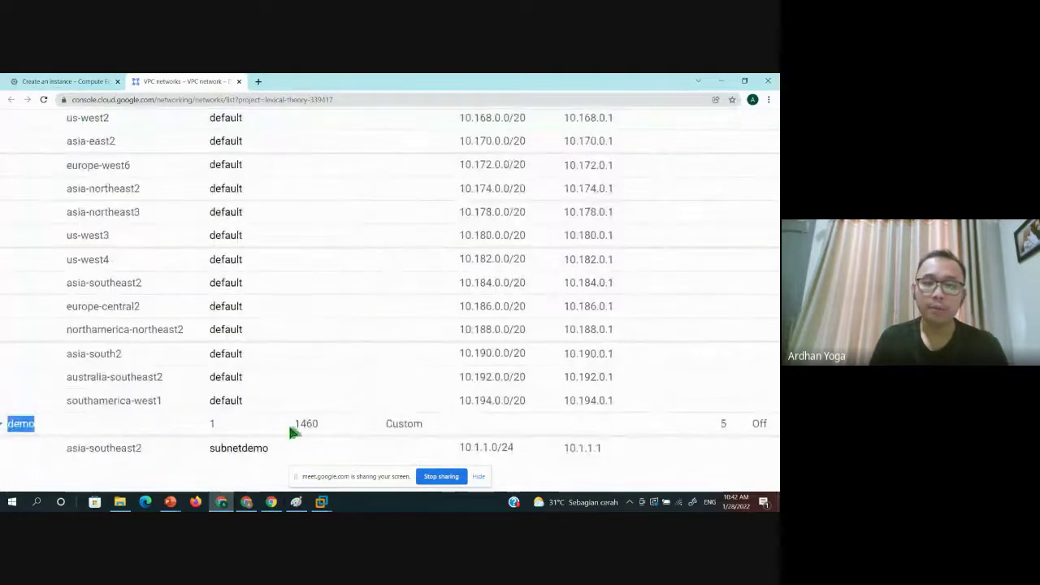
pyautogui.moveTo(457, 453); pyautogui.dragTo(525, 455)
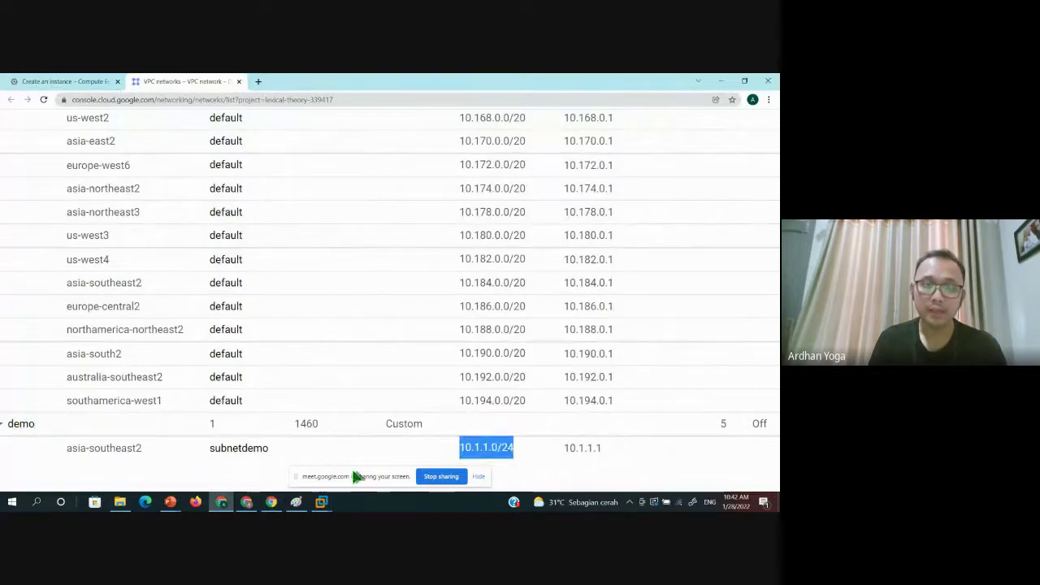
# - Compare the subnet range with WinClient's ipconfig output in VMware Workstation, and return to the VPC networks list
pyautogui.moveTo(280, 507)
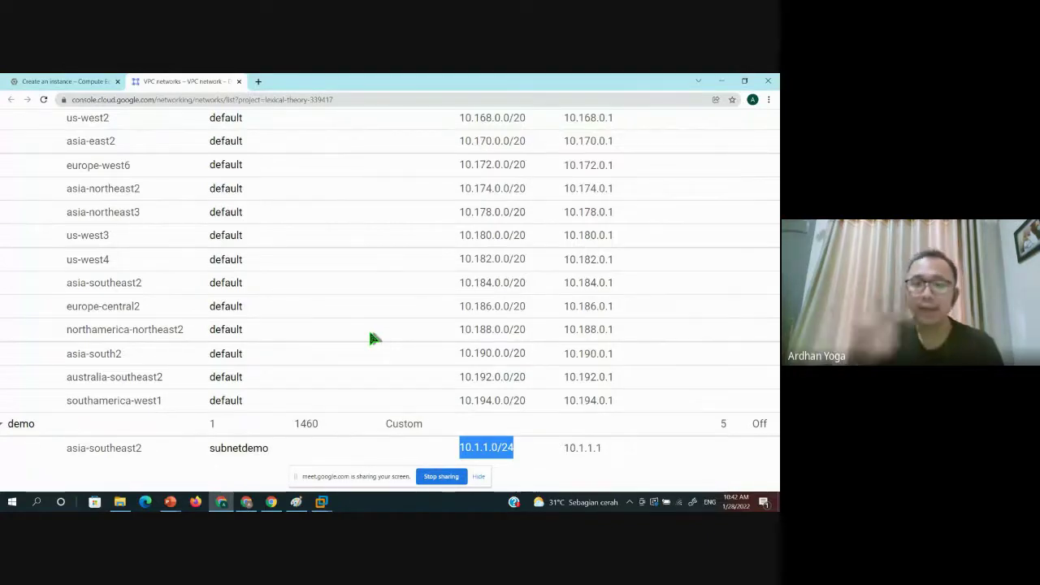
pyautogui.moveTo(321, 502)
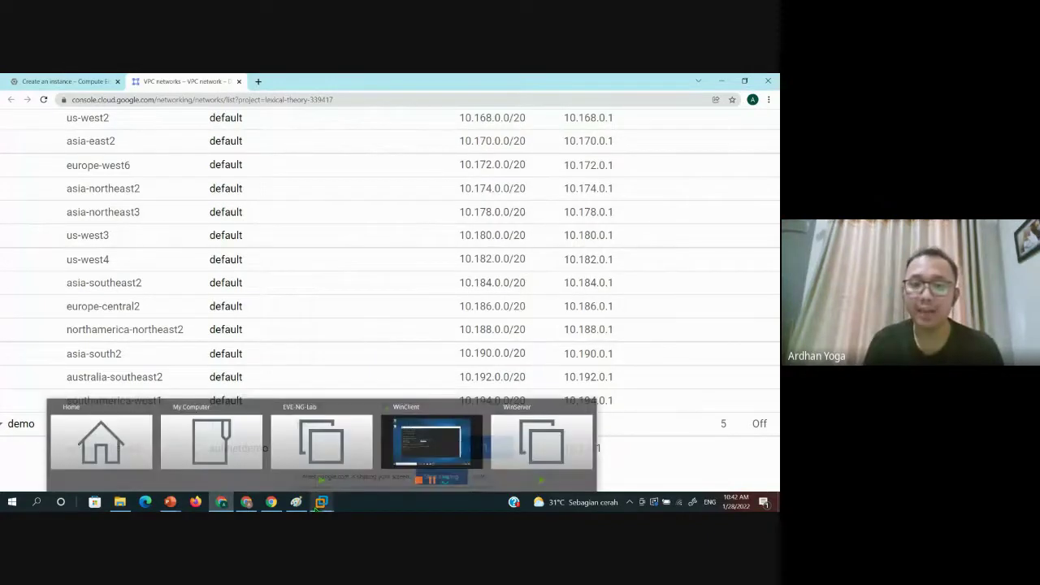
pyautogui.click(430, 443)
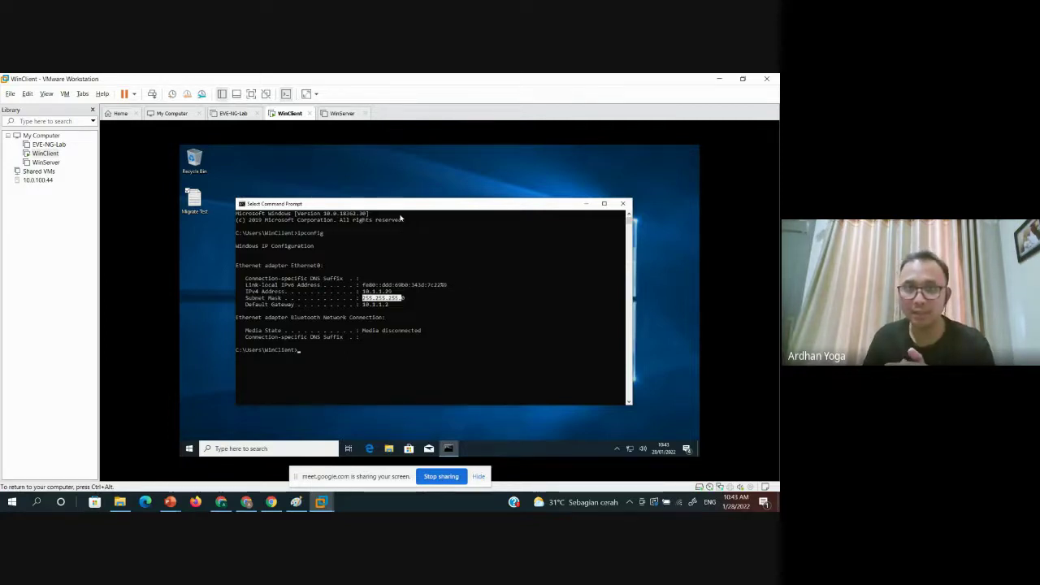
pyautogui.click(720, 79)
pyautogui.hotkey('ctrl', '-')
pyautogui.hotkey('ctrl', '-')
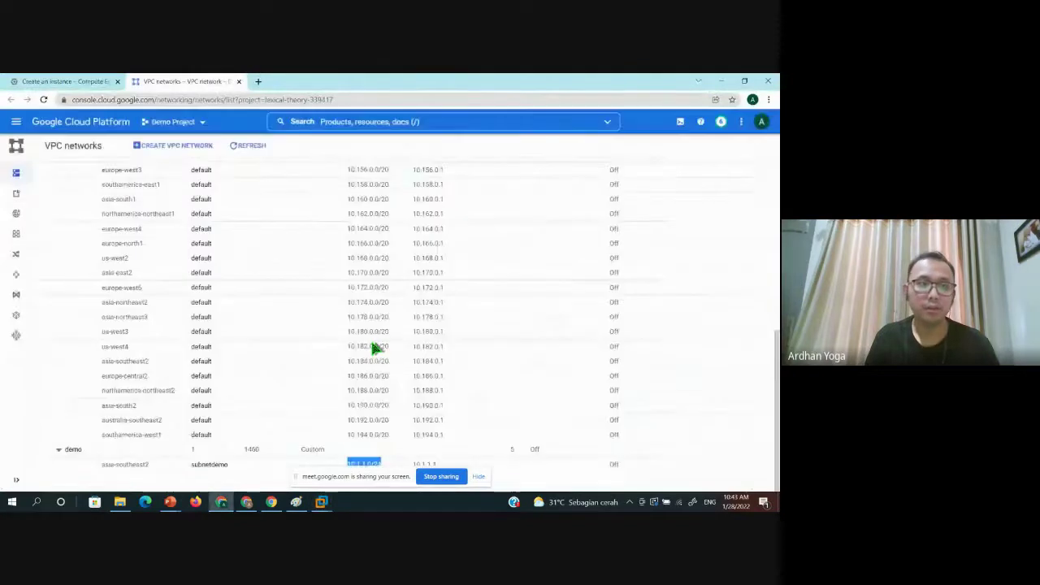
# - Set the instance's network interface to the demo network, checking the name against the VPC networks list
pyautogui.hotkey('ctrl', 'Tab')
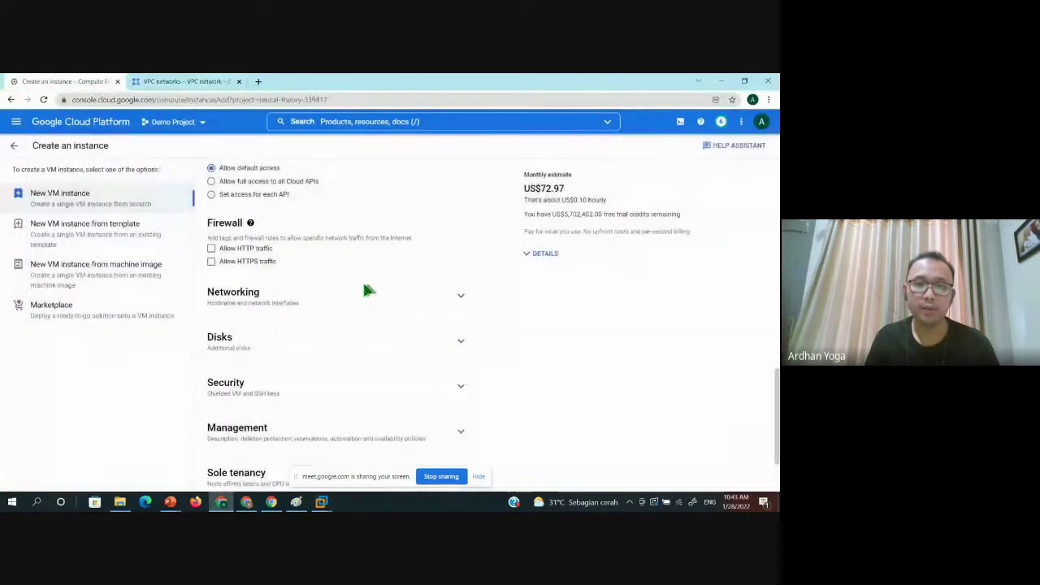
pyautogui.click(462, 298)
pyautogui.scroll(-1, 462, 299)
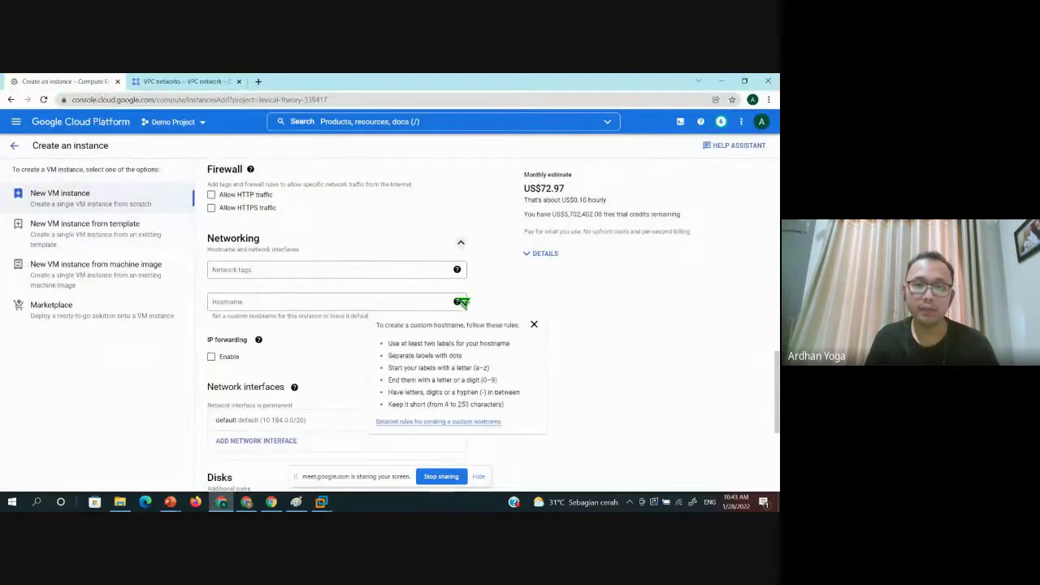
pyautogui.scroll(-3, 276, 372)
pyautogui.click(317, 286)
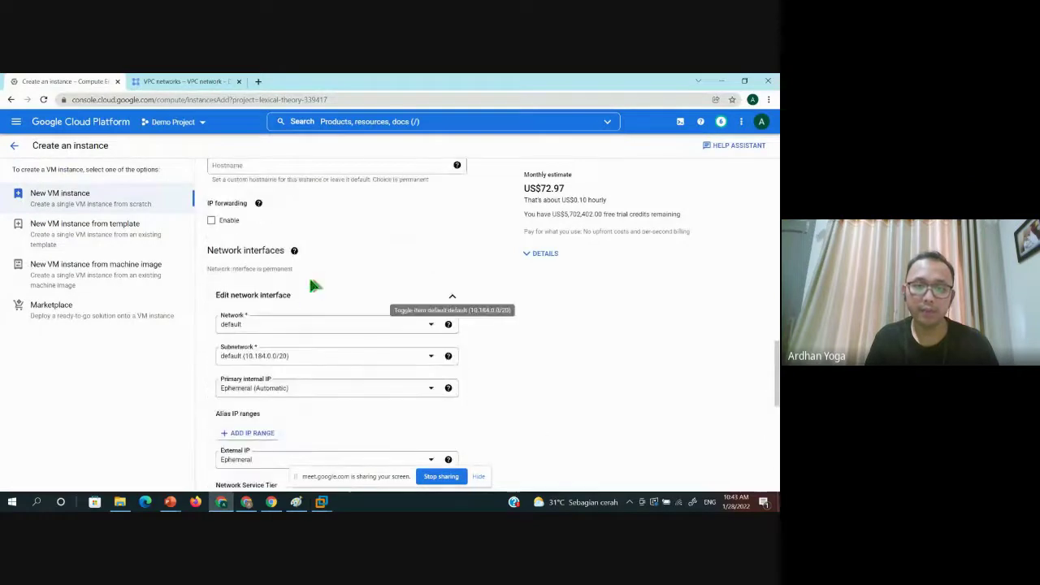
pyautogui.click(280, 325)
pyautogui.click(242, 376)
pyautogui.click(185, 82)
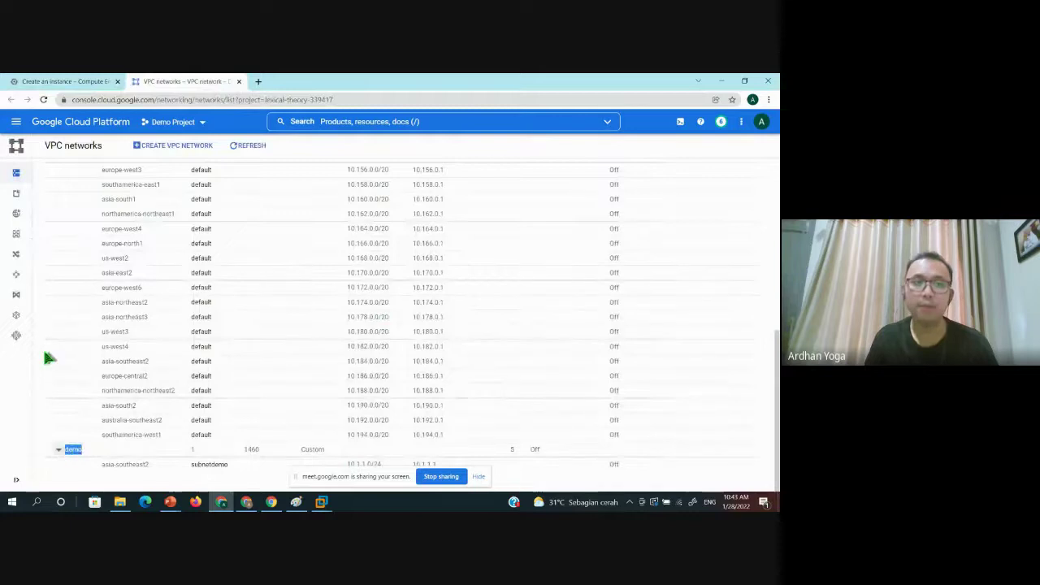
pyautogui.click(10, 81)
# - Choose subnetdemo (10.1.1.0/24) as the subnetwork of the instance's network interface
pyautogui.scroll(-1, 267, 244)
pyautogui.hotkey('ctrl', '+')
pyautogui.hotkey('ctrl', '+')
pyautogui.hotkey('ctrl', '+')
pyautogui.hotkey('ctrl', '+')
pyautogui.hotkey('ctrl', '+')
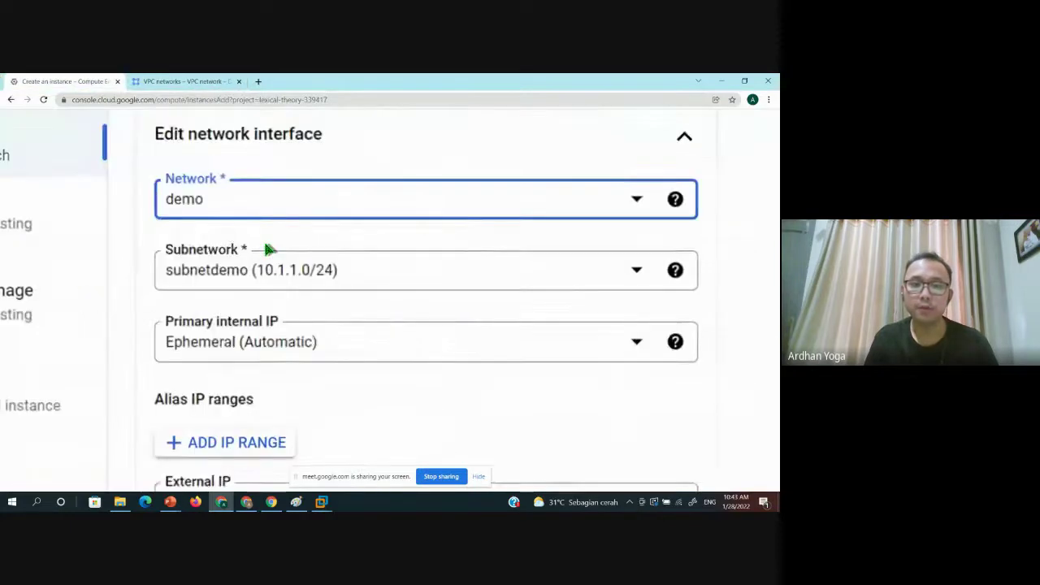
pyautogui.moveTo(258, 269); pyautogui.dragTo(343, 283)
pyautogui.click(343, 282)
pyautogui.scroll(-2, 406, 276)
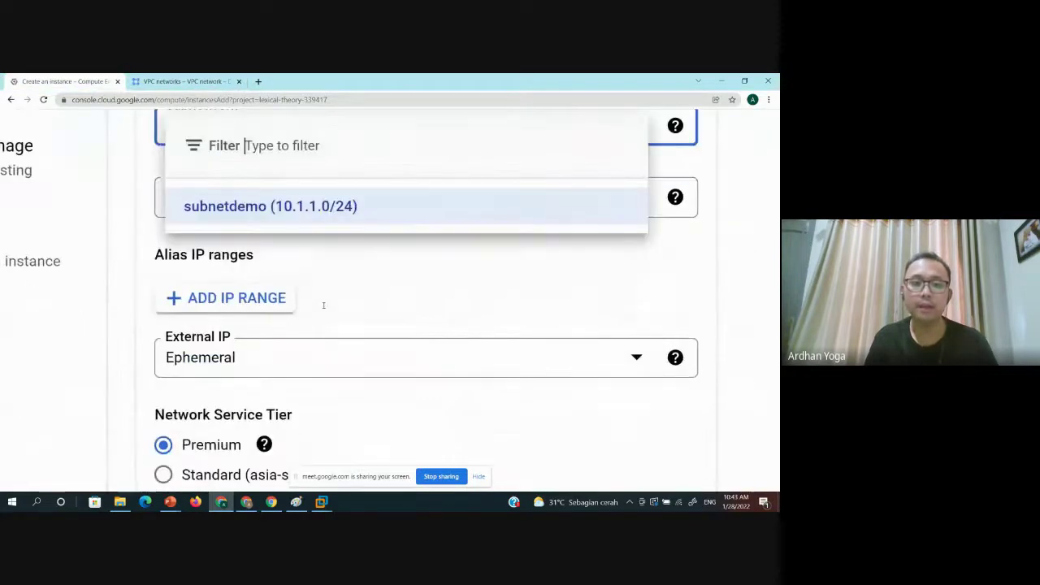
pyautogui.click(378, 270)
pyautogui.hotkey('ctrl', '0')
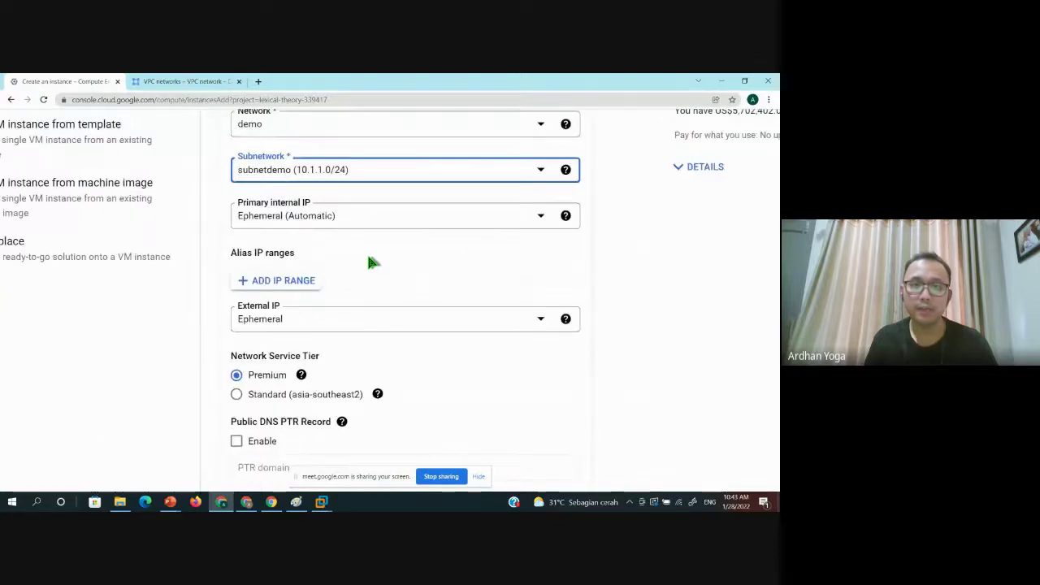
# - Set the primary internal IP to Ephemeral (Custom) with address 10.1.1.29, checking it against WinClient's ipconfig output in VMware Workstation
pyautogui.click(325, 215)
pyautogui.click(293, 290)
pyautogui.click(314, 254)
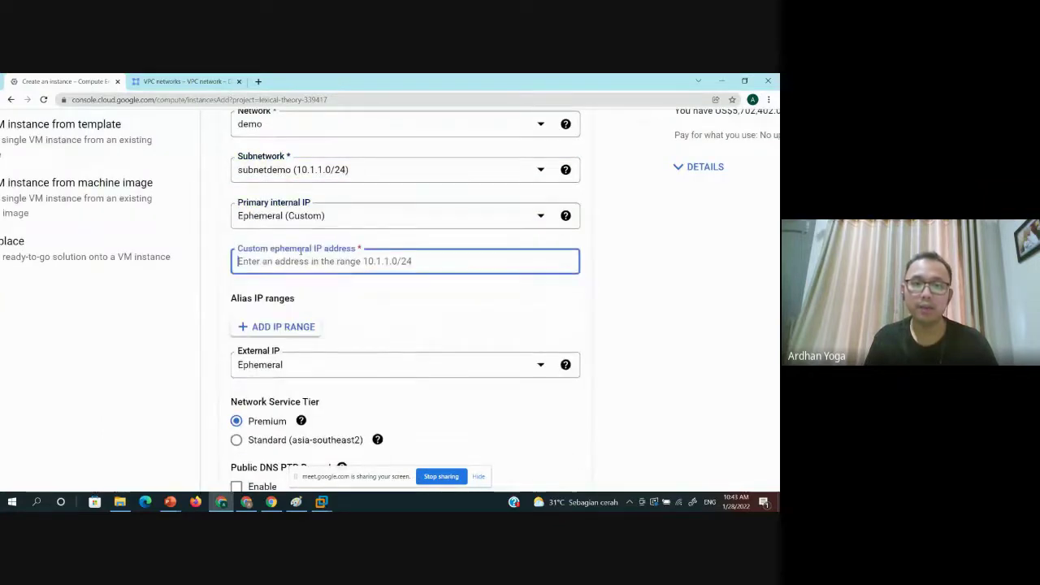
pyautogui.hotkey('alt', 'Tab')
pyautogui.moveTo(372, 284); pyautogui.dragTo(399, 291)
pyautogui.click(721, 80)
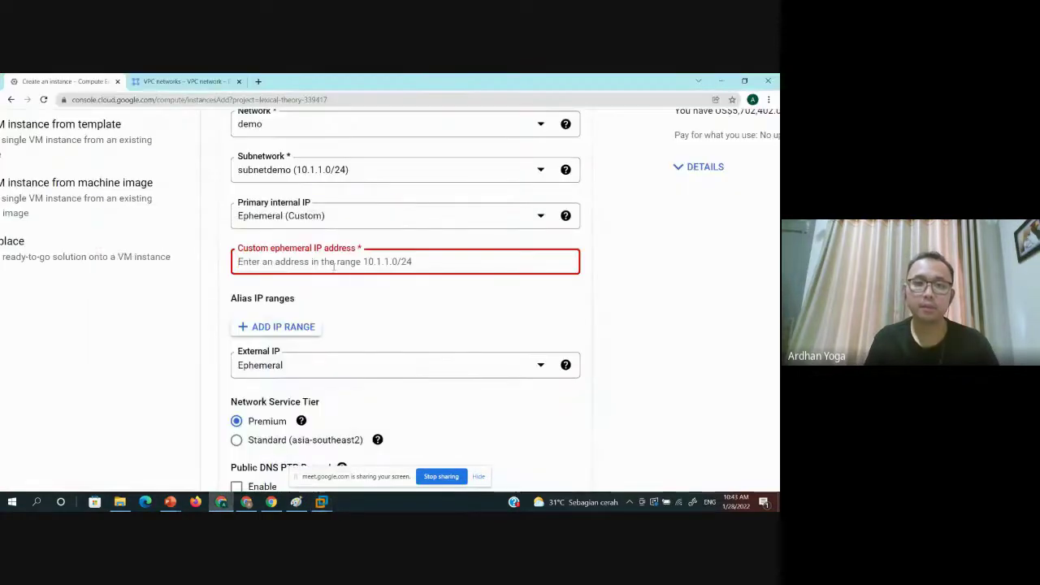
pyautogui.click(326, 260)
pyautogui.write('10.1.1')
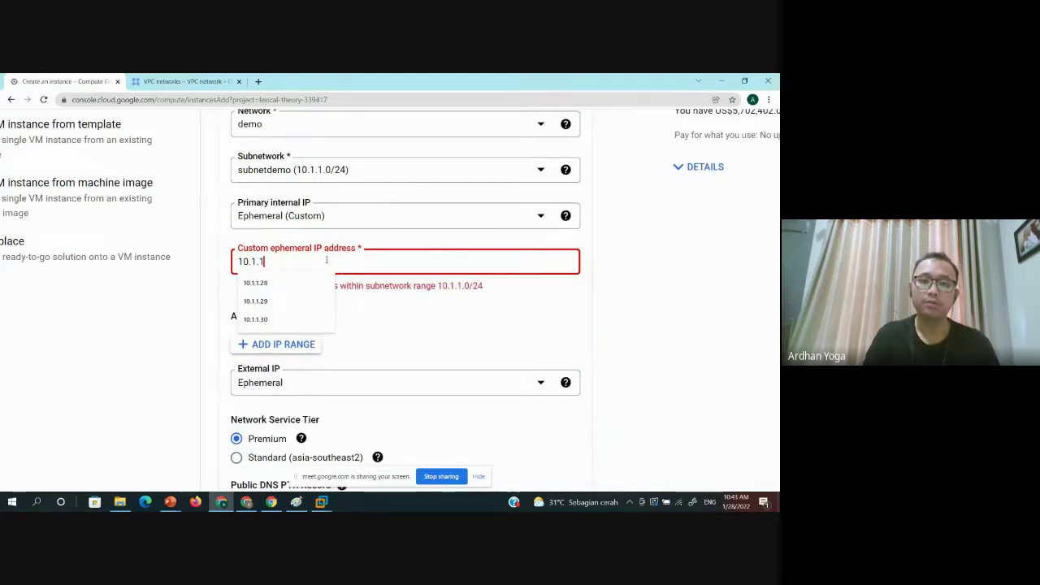
pyautogui.write('.29')
pyautogui.press('Tab')
# - Create the VM instance with the configured settings and refresh the VM instances list
pyautogui.hotkey('ctrl', '-')
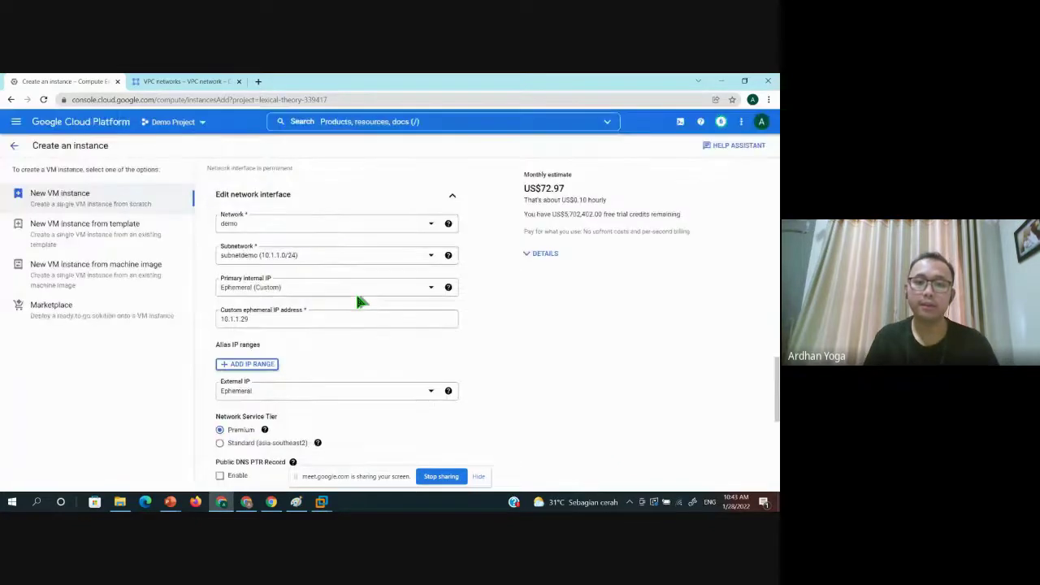
pyautogui.scroll(-4, 360, 301)
pyautogui.scroll(-2, 341, 369)
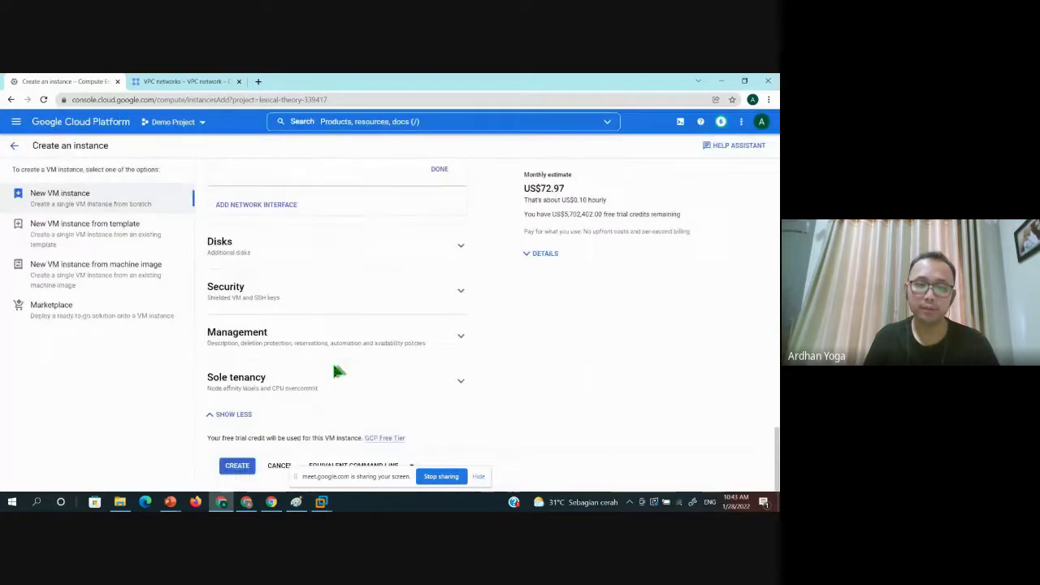
pyautogui.click(237, 466)
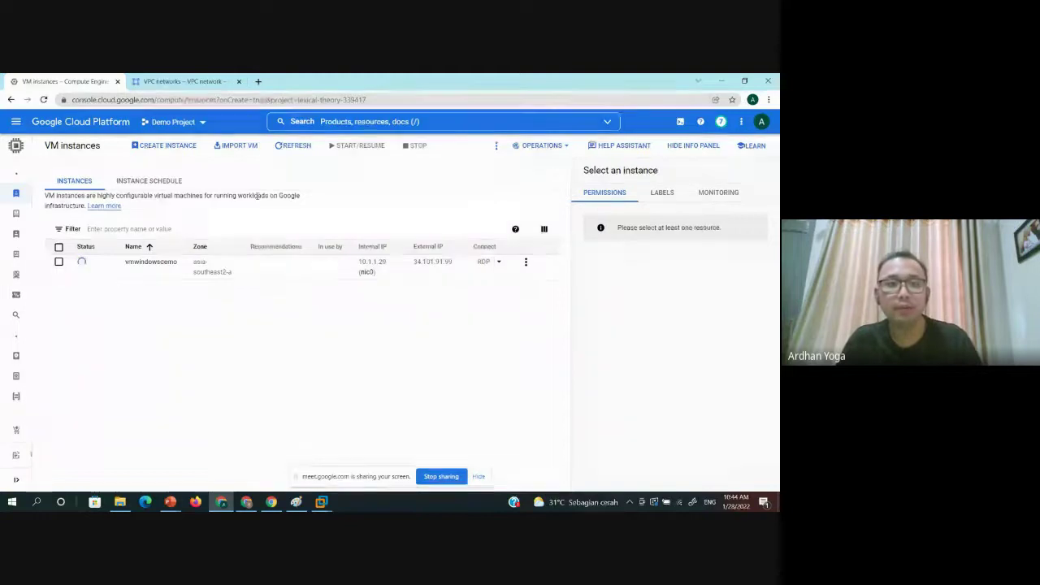
pyautogui.click(293, 146)
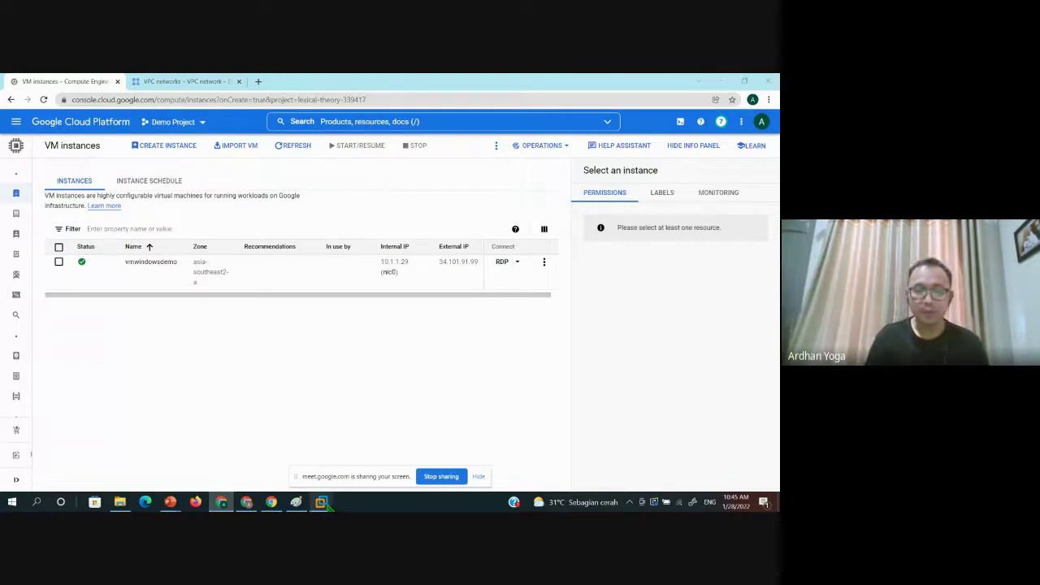
# - Switch to VMware Workstation, examine the WinClient local account in the guest's Control Panel user accounts, and return to the VM instances list
pyautogui.moveTo(321, 500)
pyautogui.click(422, 460)
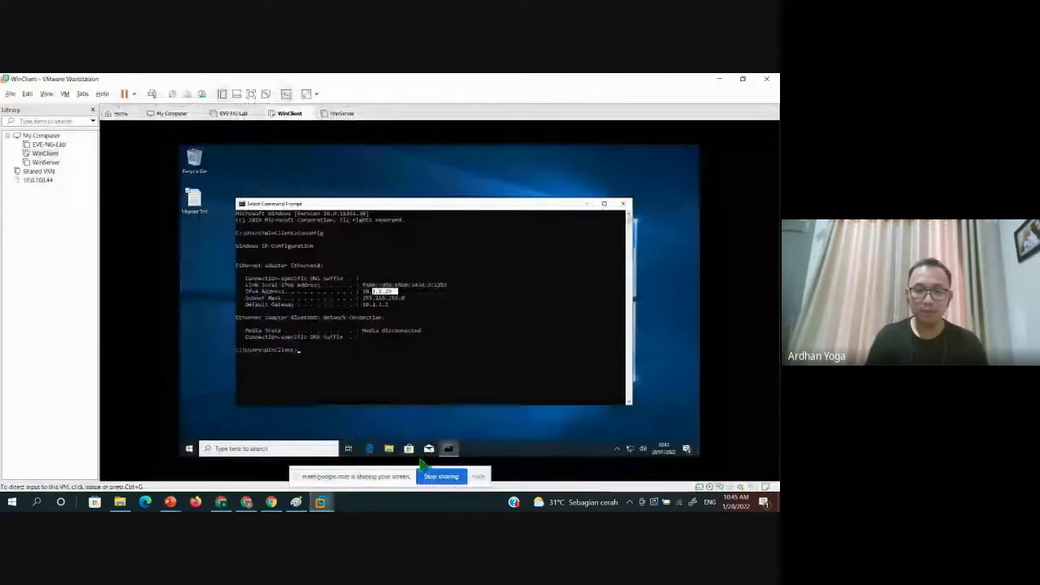
pyautogui.click(189, 450)
pyautogui.click(188, 451)
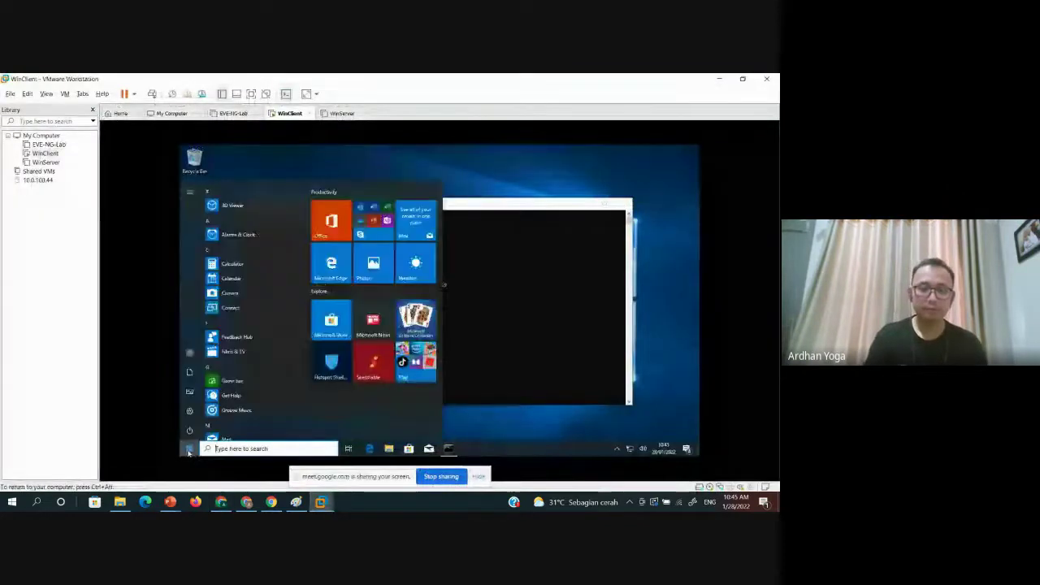
pyautogui.write('control panel')
pyautogui.press('Return')
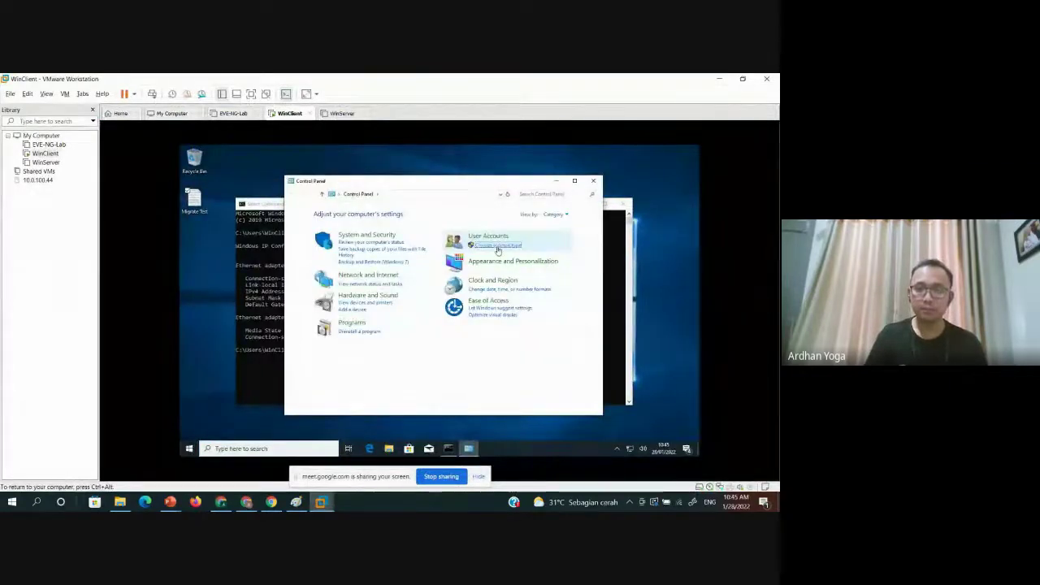
pyautogui.click(498, 246)
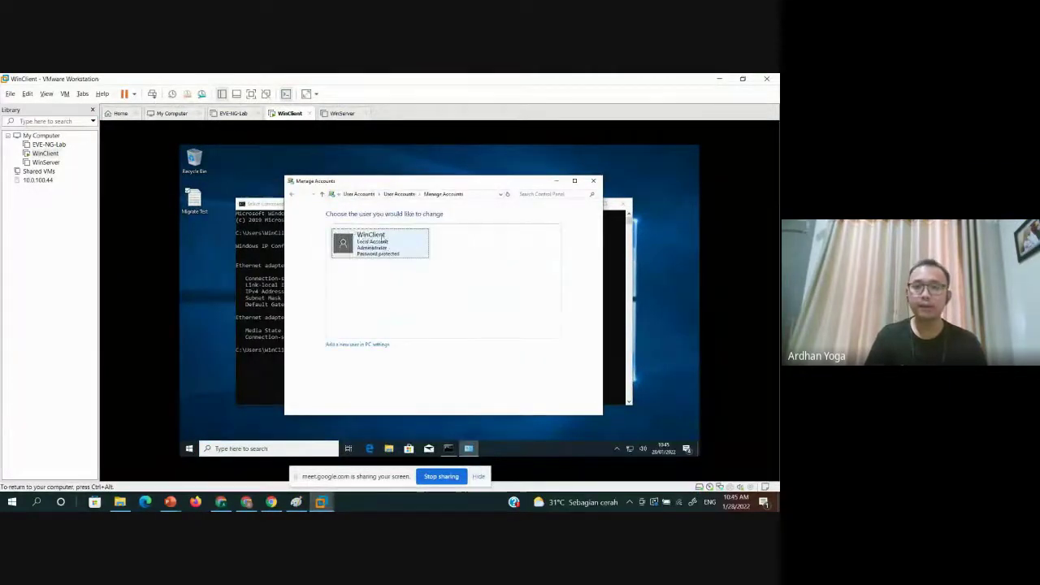
pyautogui.click(383, 235)
pyautogui.hotkey('alt', 'Tab')
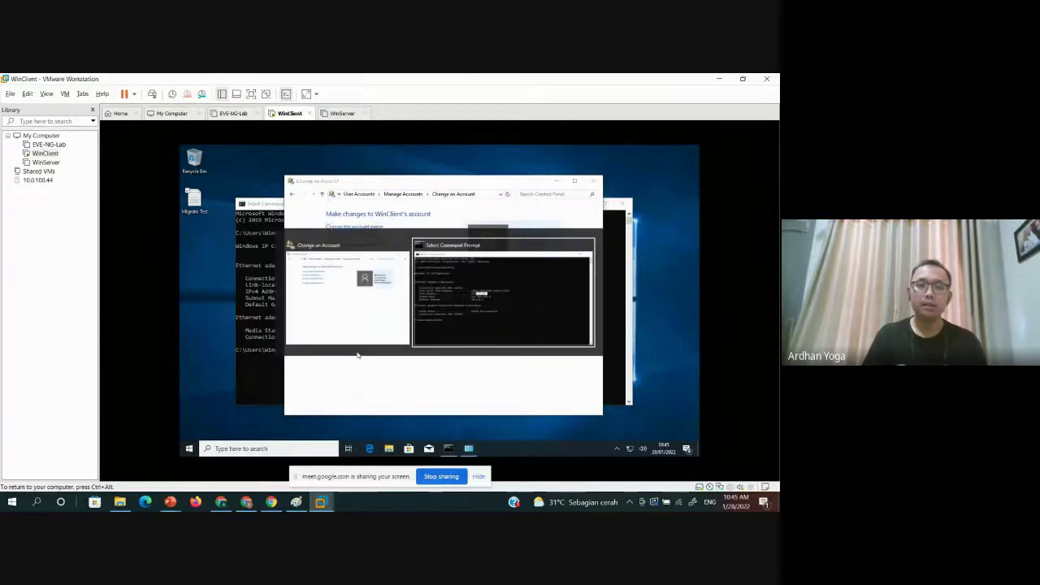
pyautogui.hotkey('alt', 'Tab')
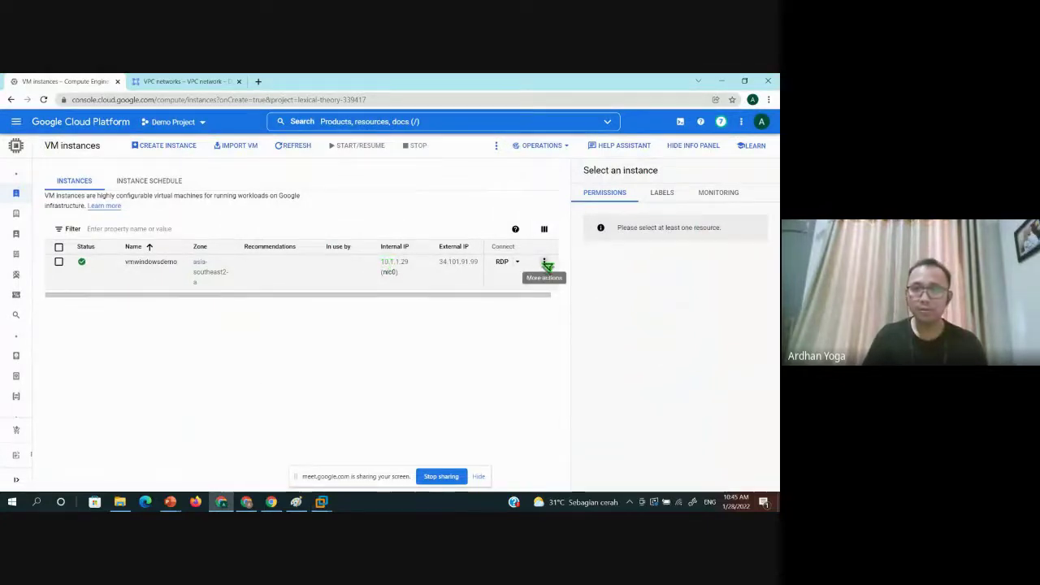
# - Generate a new Windows password for the username admin on the vmwindowsdemo instance
pyautogui.click(544, 262)
pyautogui.click(524, 269)
pyautogui.click(517, 262)
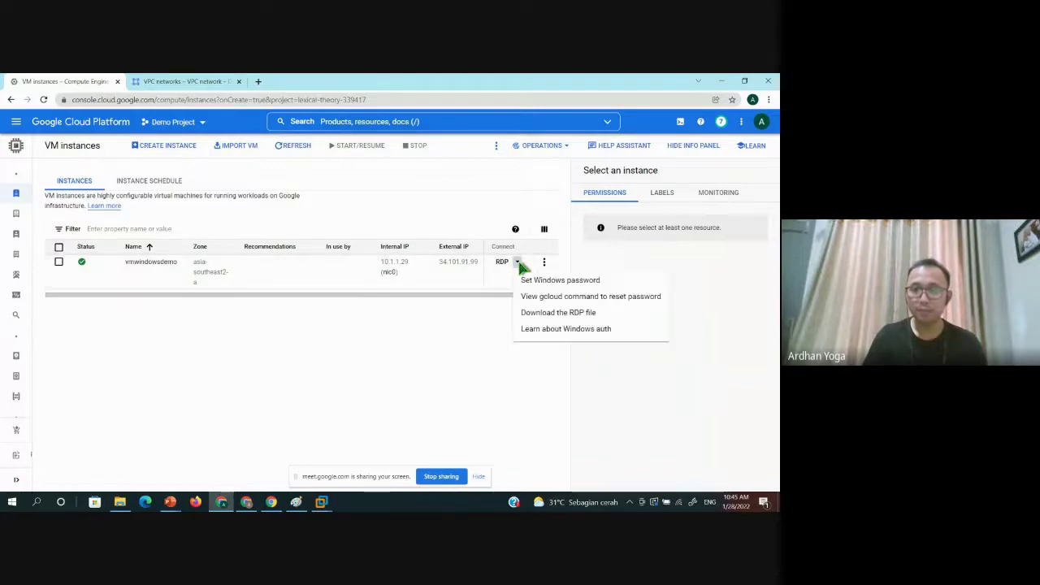
pyautogui.click(533, 279)
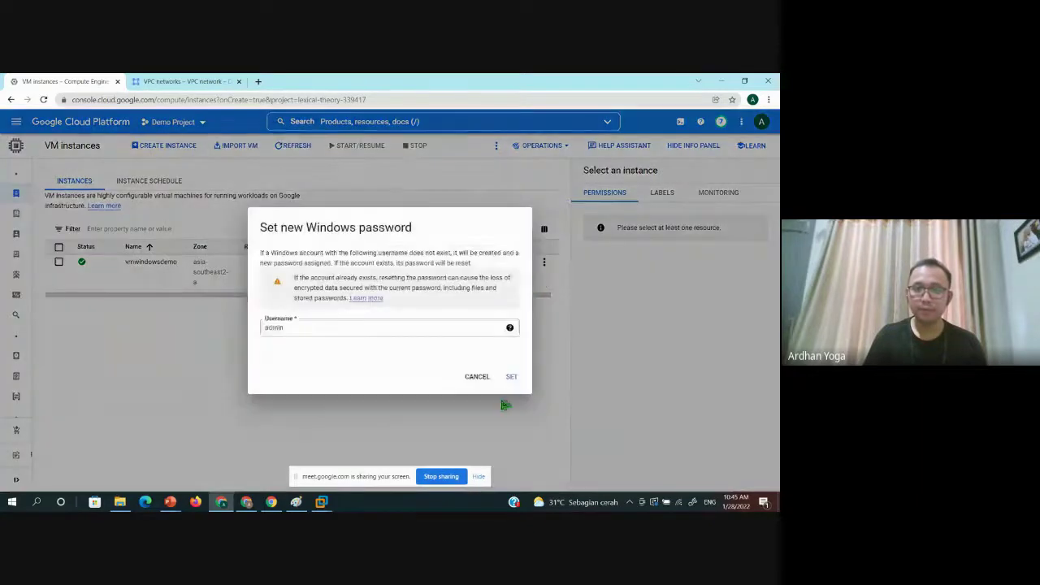
pyautogui.click(510, 377)
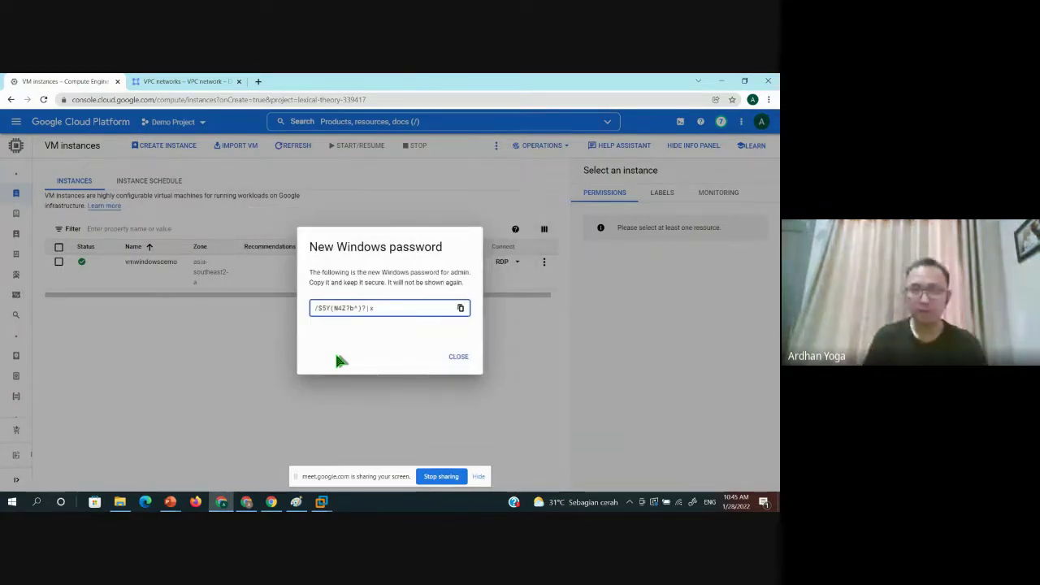
# - Save the admin username and the generated Windows password in a new Notepad note, and dismiss the password dialog
pyautogui.press('super')
pyautogui.write('no')
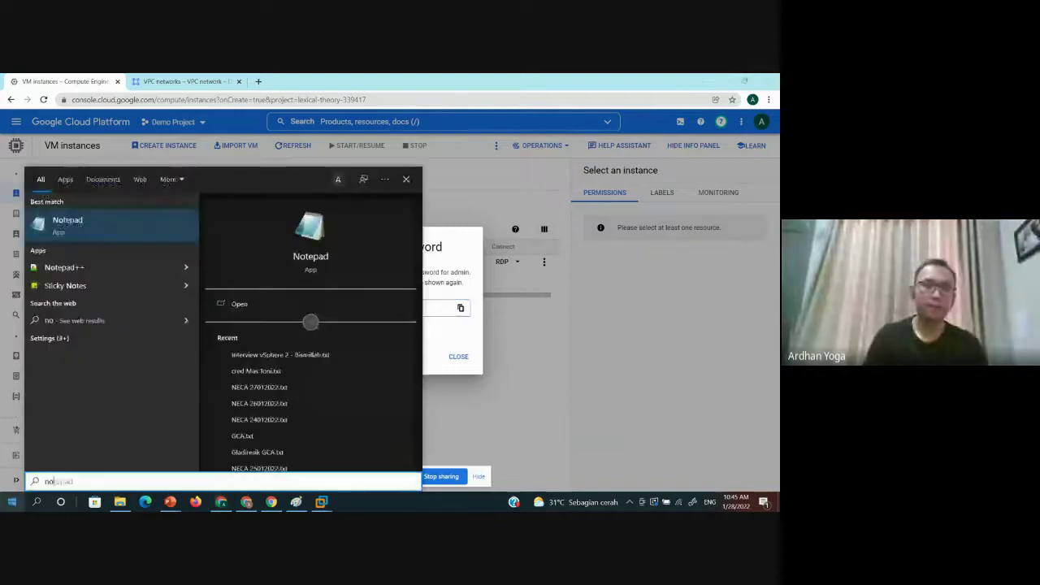
pyautogui.press('Return')
pyautogui.hotkey('ctrl', 'v')
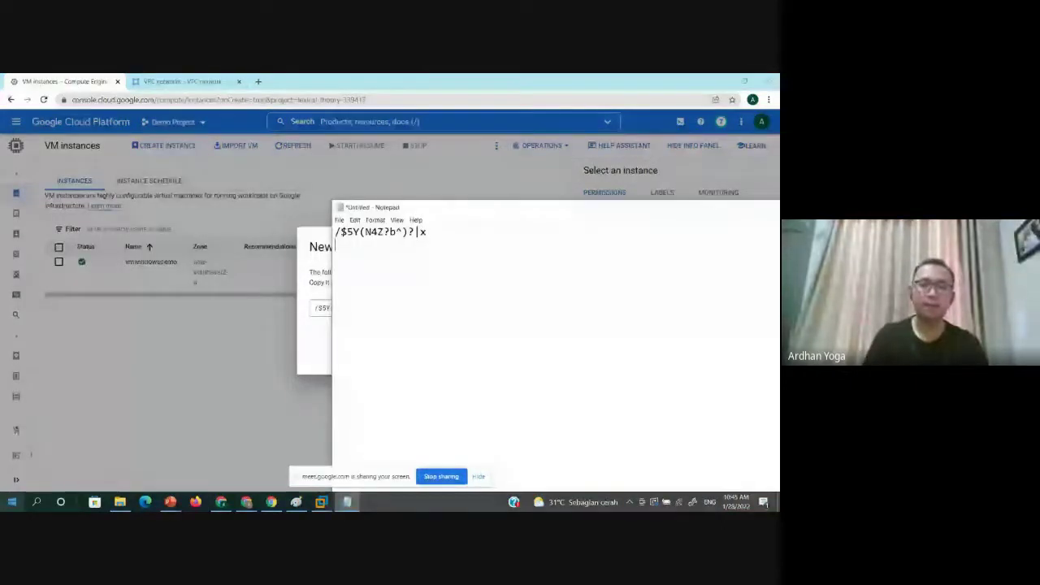
pyautogui.press('Up')
pyautogui.press('Return')
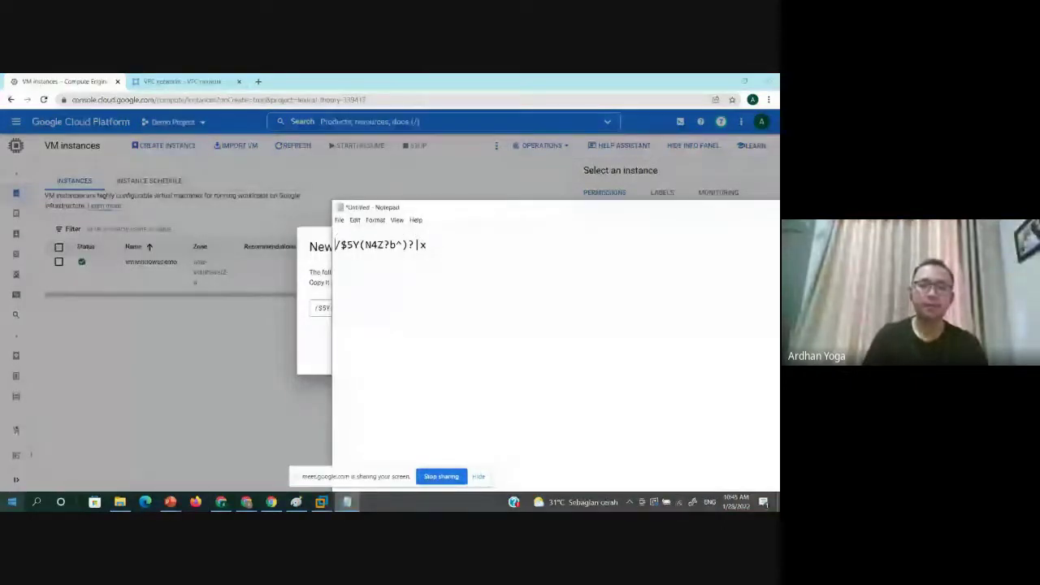
pyautogui.hotkey('alt', 'Tab')
pyautogui.press('Escape')
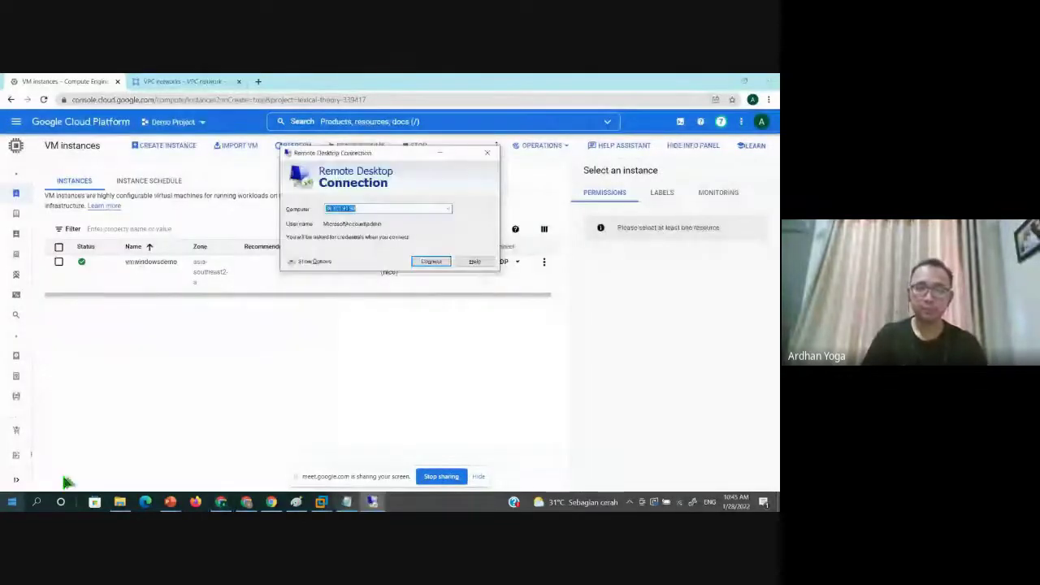
# - Copy vmwindowsdemo's external IP 34.101.91.99 and start a Remote Desktop connection to it
pyautogui.click(432, 262)
pyautogui.moveTo(437, 262); pyautogui.dragTo(480, 263)
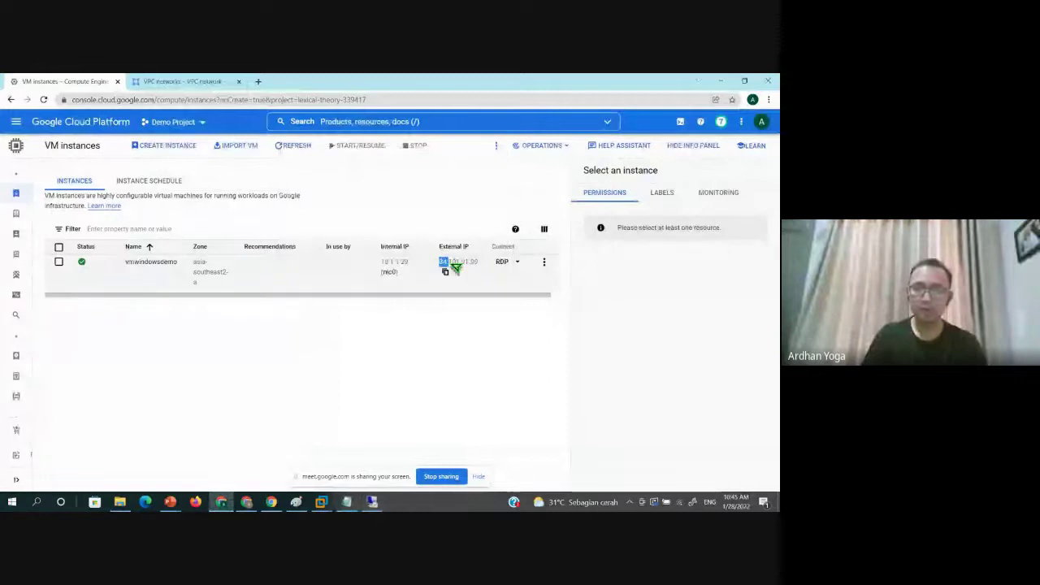
pyautogui.click(445, 271)
pyautogui.hotkey('alt', 'Tab')
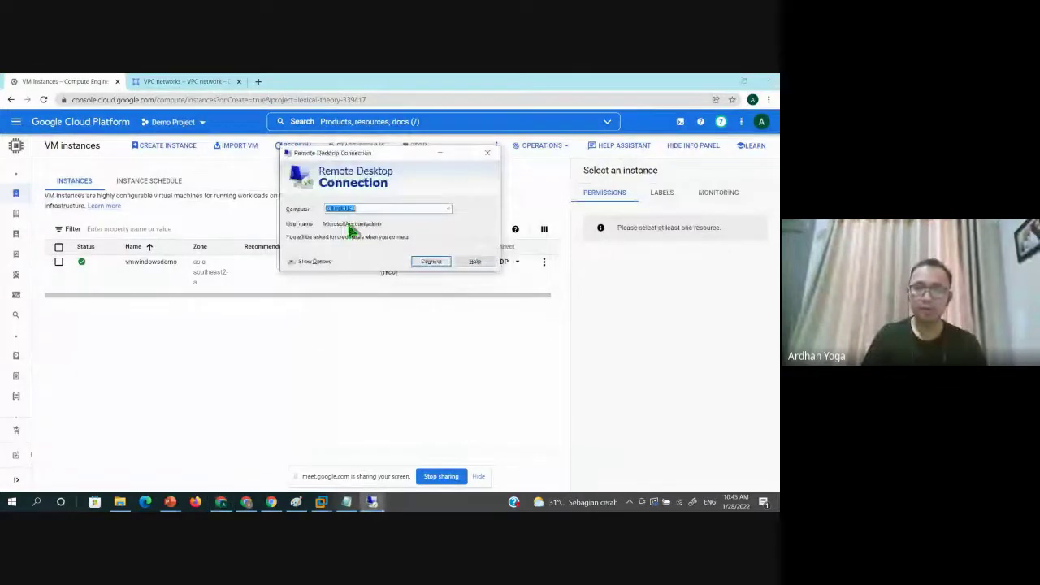
pyautogui.hotkey('ctrl', 'v')
pyautogui.click(431, 261)
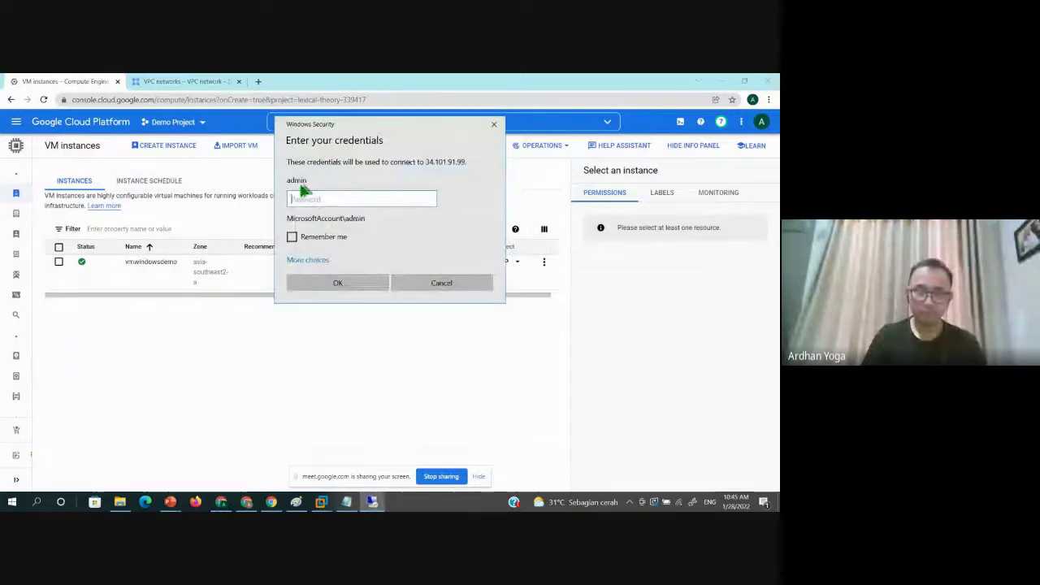
# - Sign in to the remote desktop as admin with the Windows password copied from Notepad, and accept the certificate warning
pyautogui.hotkey('alt', 'Tab')
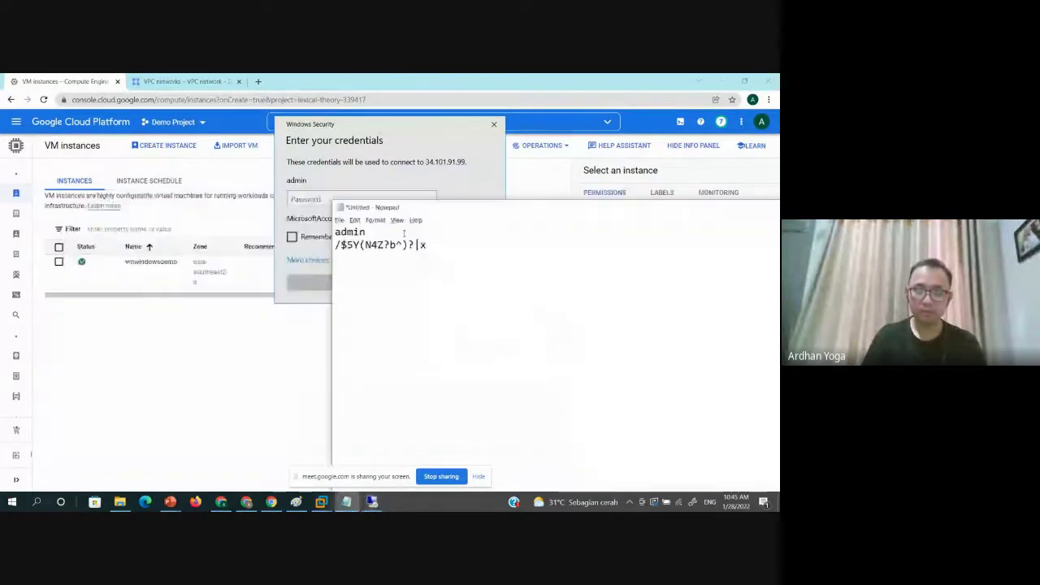
pyautogui.moveTo(427, 244); pyautogui.dragTo(334, 244)
pyautogui.click(307, 200)
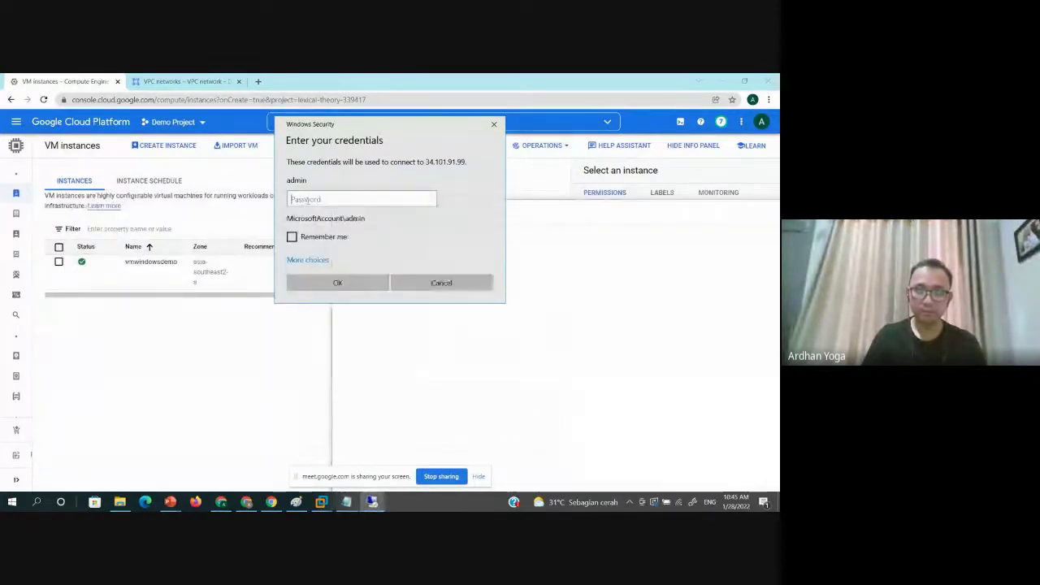
pyautogui.hotkey('ctrl', 'v')
pyautogui.click(355, 284)
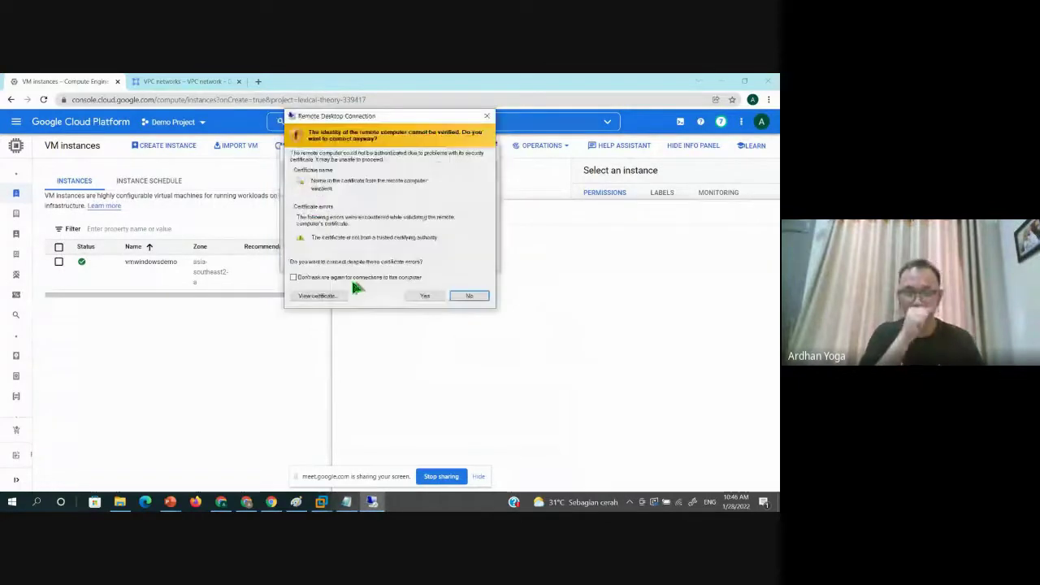
pyautogui.click(410, 295)
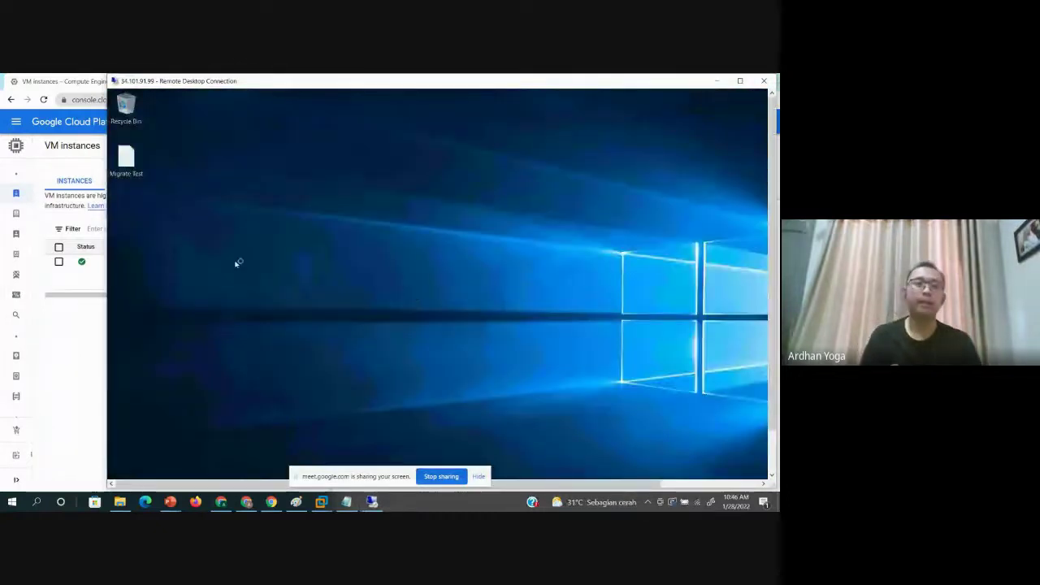
# - Check the contents of the Migrate Test file on the remote desktop, and enlarge the remote session to full screen
pyautogui.doubleClick(126, 159)
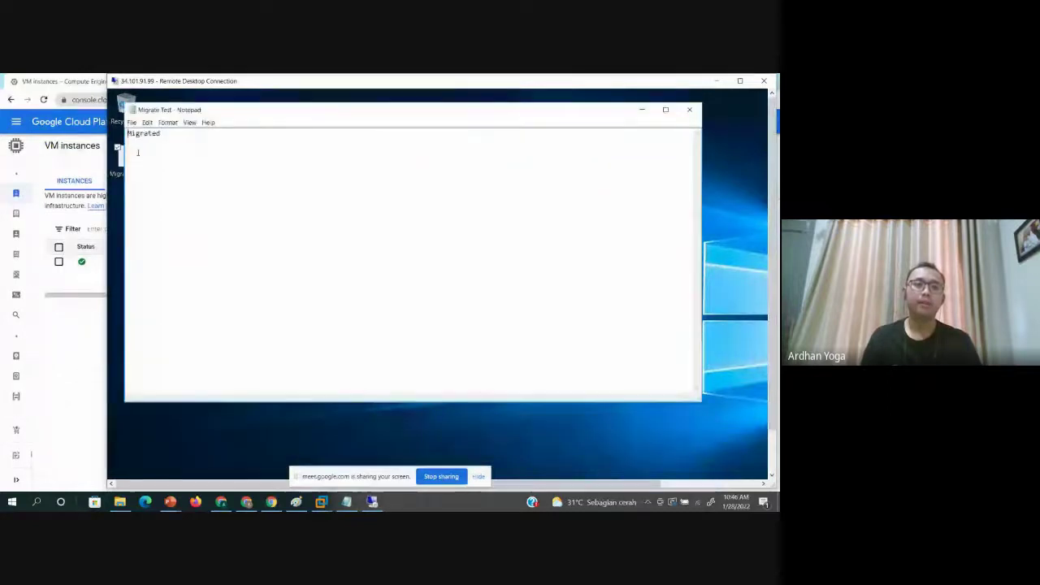
pyautogui.click(690, 109)
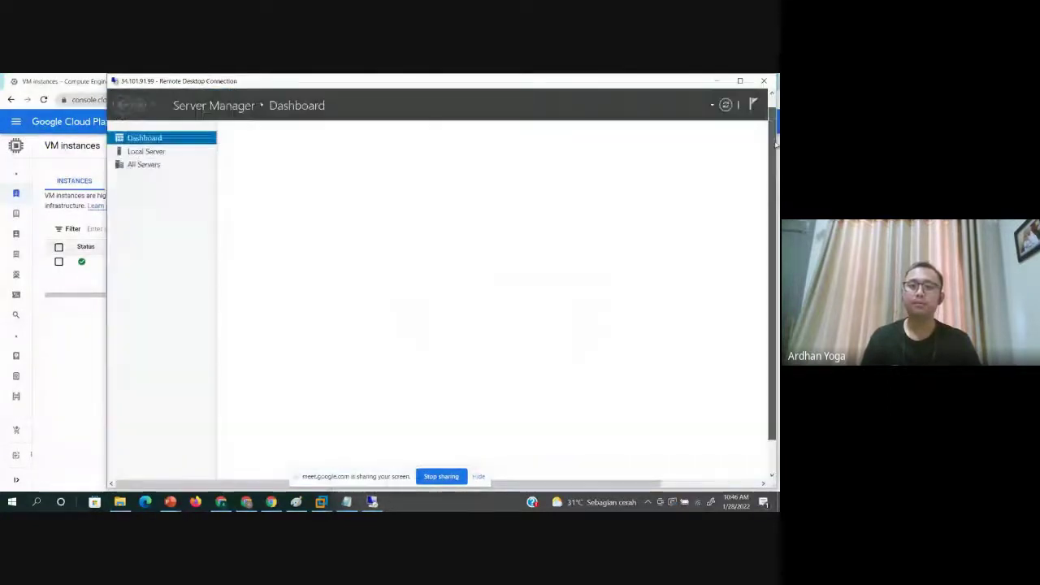
pyautogui.moveTo(536, 482); pyautogui.dragTo(656, 482)
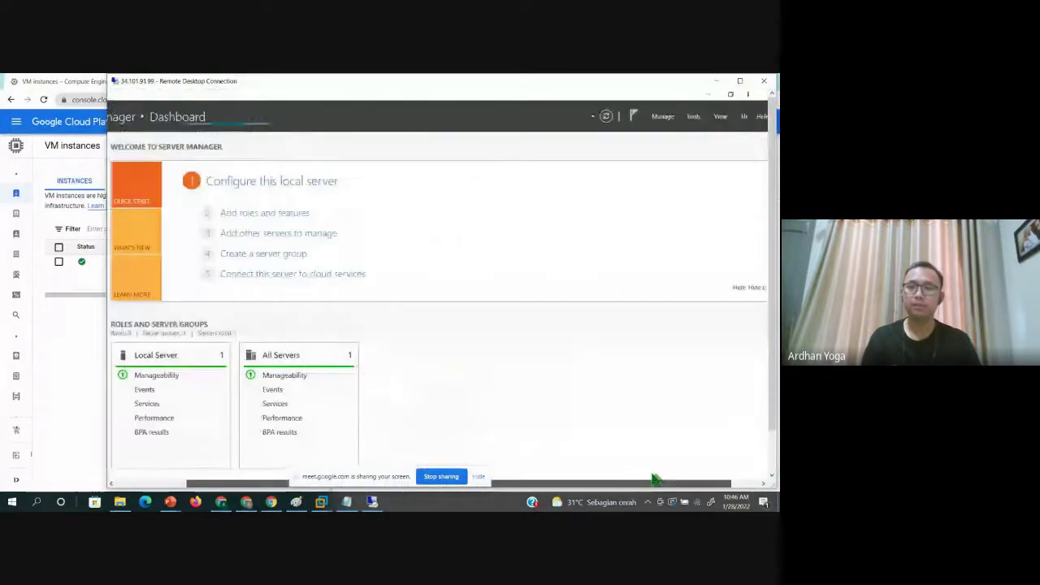
pyautogui.click(740, 81)
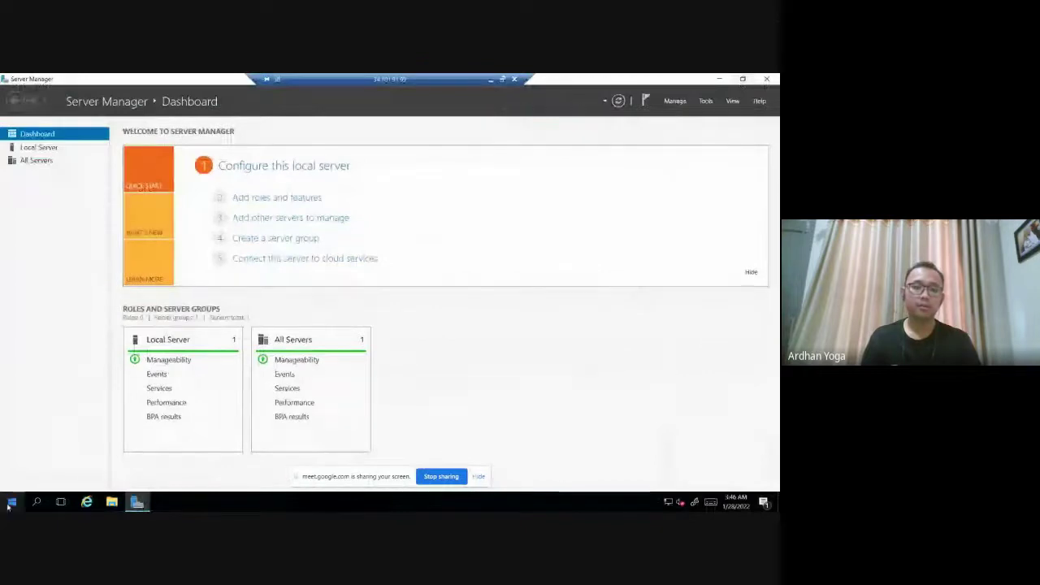
pyautogui.click(11, 503)
pyautogui.write('cmd')
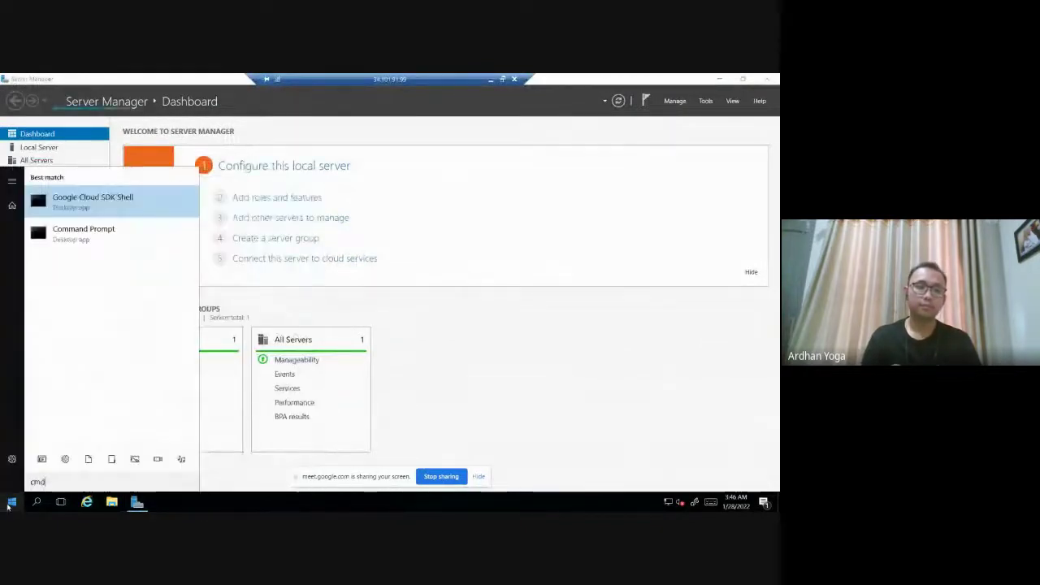
pyautogui.press('Return')
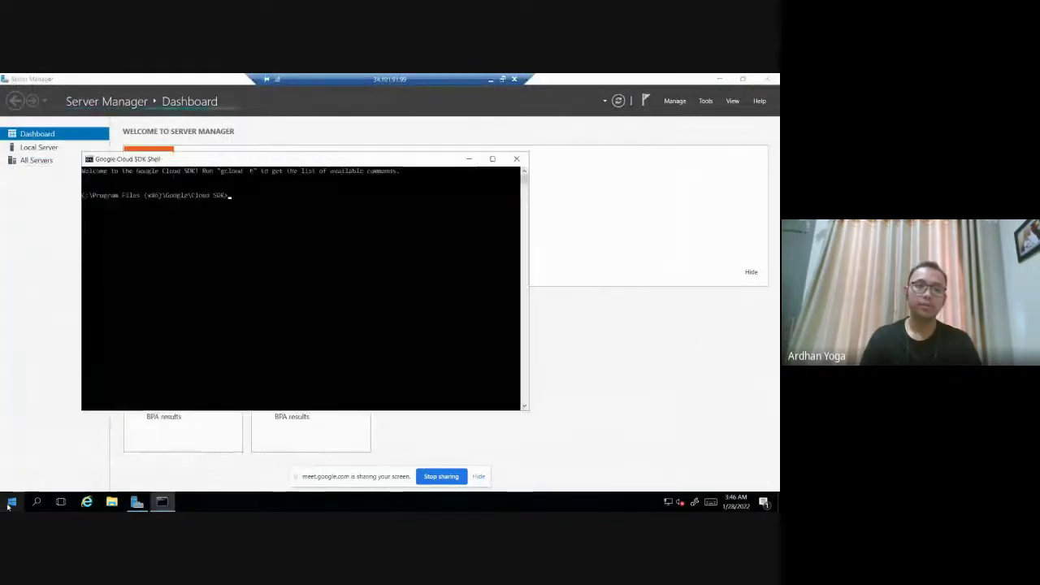
pyautogui.click(517, 159)
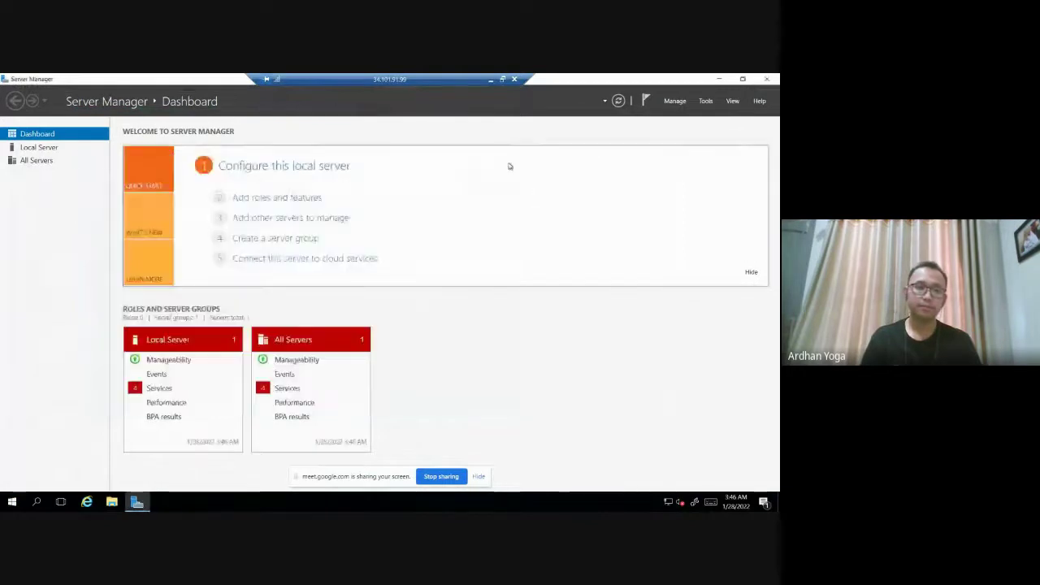
# - Run ipconfig in a Command Prompt on the remote desktop and highlight the Ethernet adapter's IPv4 address
pyautogui.click(12, 502)
pyautogui.write('cmd')
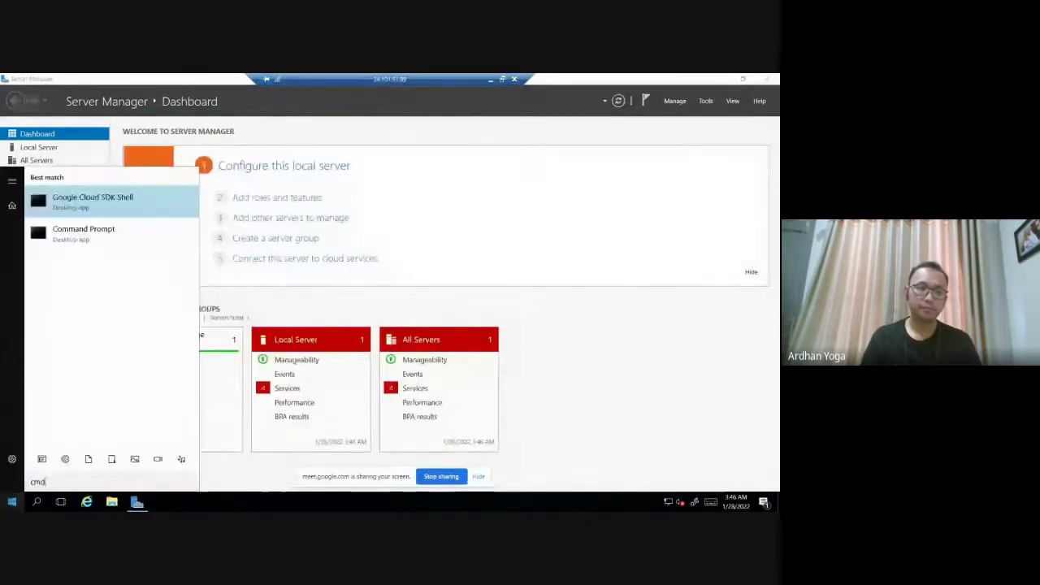
pyautogui.click(125, 242)
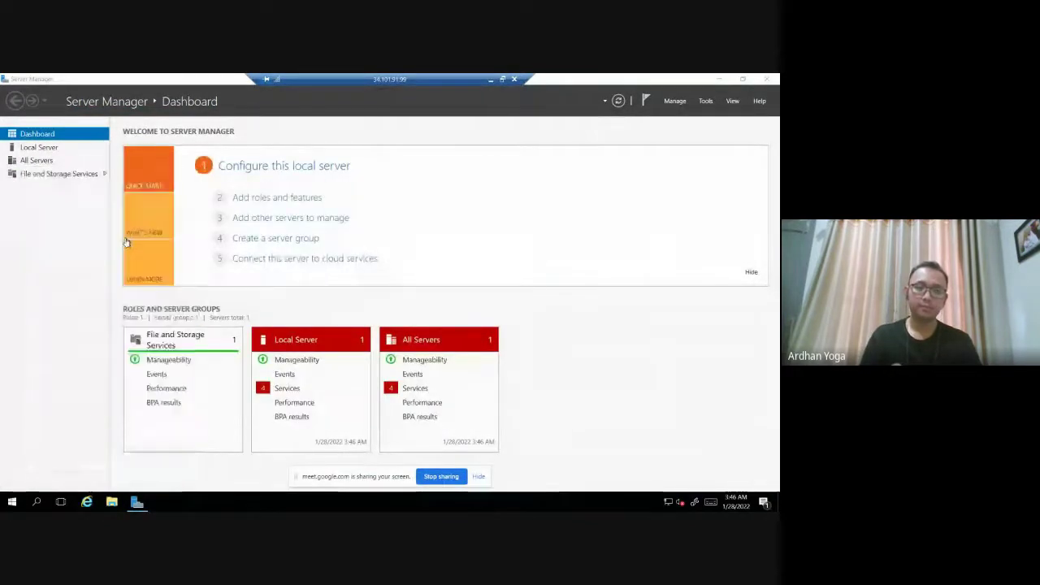
pyautogui.write('ipconfig')
pyautogui.press('Return')
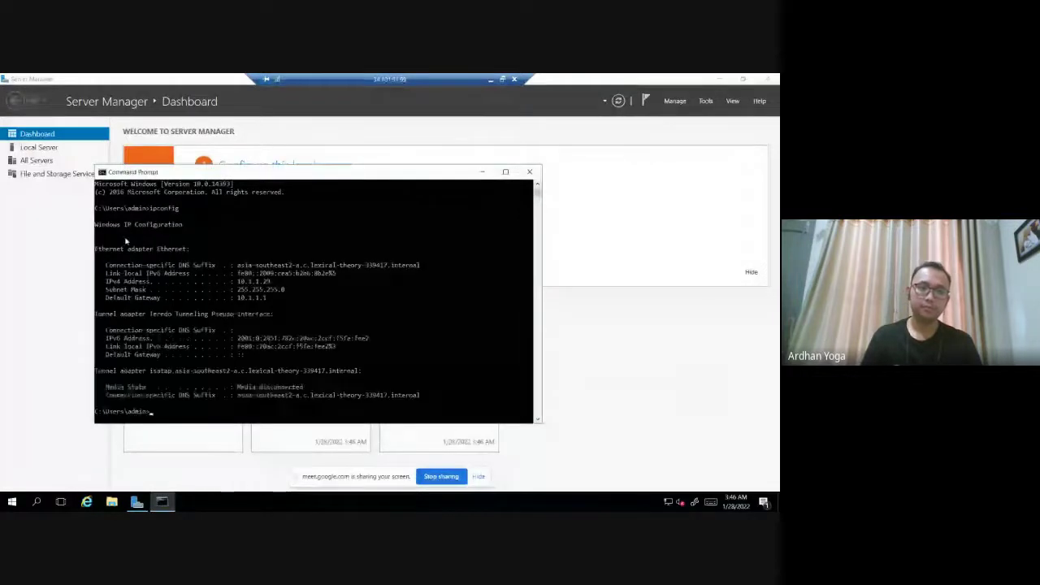
pyautogui.moveTo(234, 284); pyautogui.dragTo(273, 282)
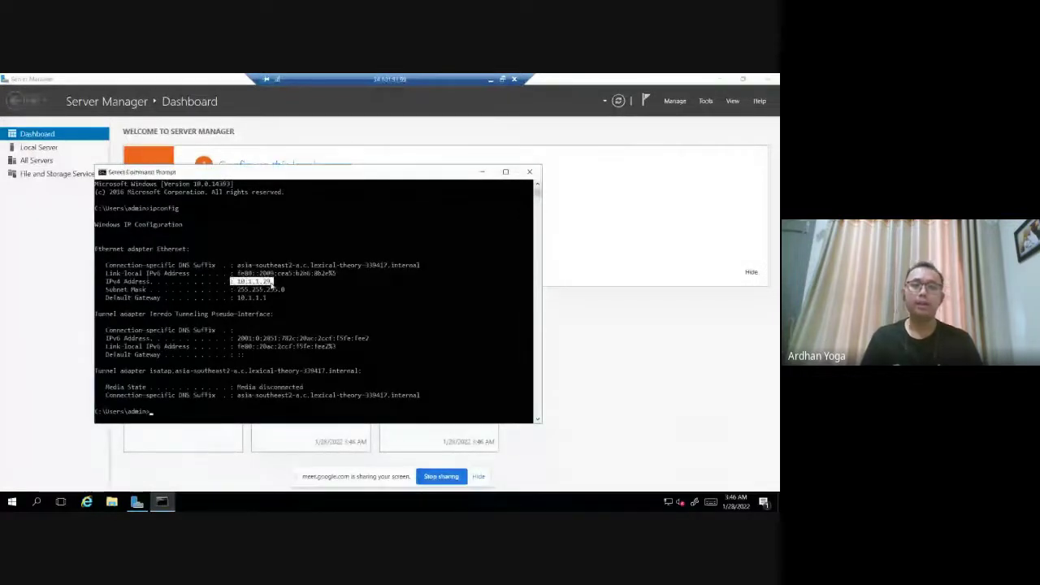
# - Check the local WinClient VM's account page in VMware Workstation for comparison, and return to the full-screen remote session
pyautogui.click(502, 79)
pyautogui.moveTo(347, 81); pyautogui.dragTo(235, 204)
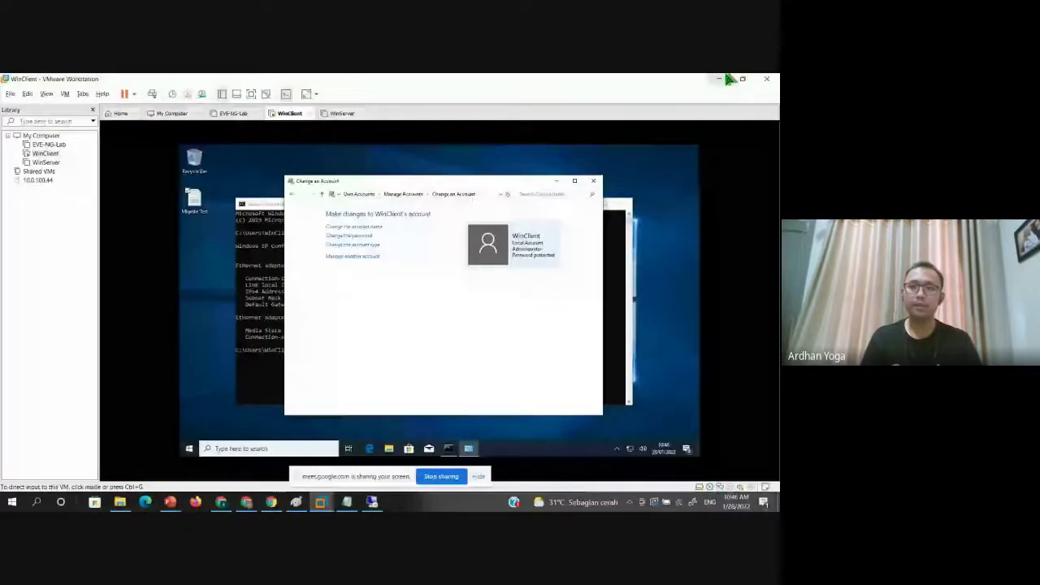
pyautogui.click(726, 79)
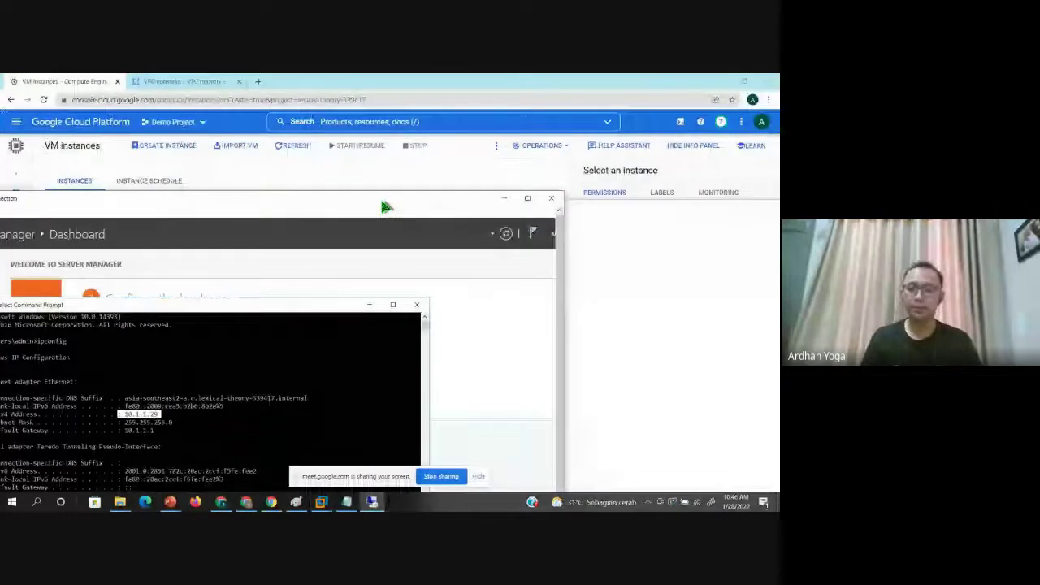
pyautogui.doubleClick(387, 208)
# - Put the Command Prompt away and view the User Accounts settings in the remote machine's Control Panel
pyautogui.click(481, 173)
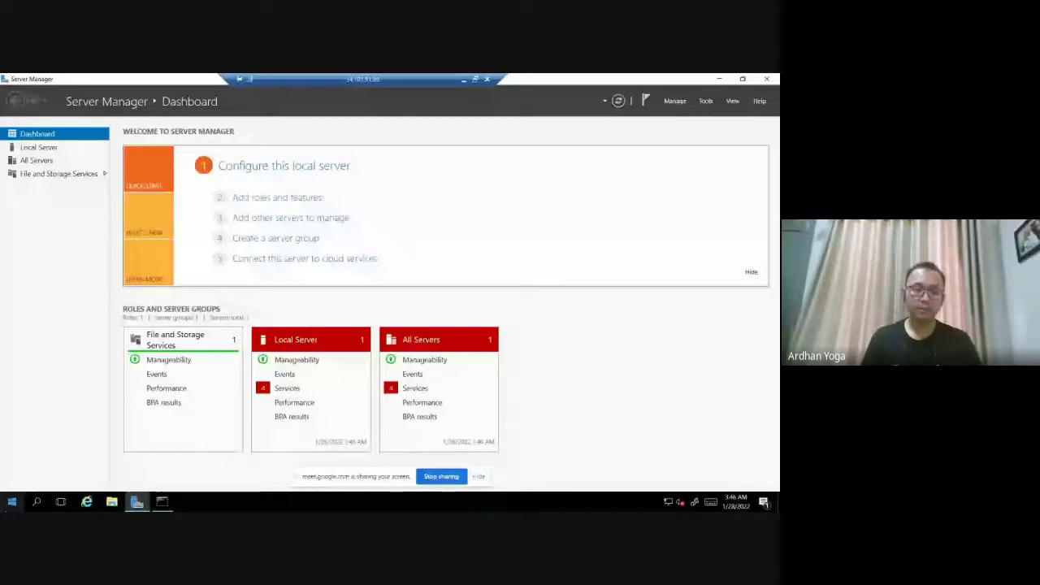
pyautogui.click(6, 504)
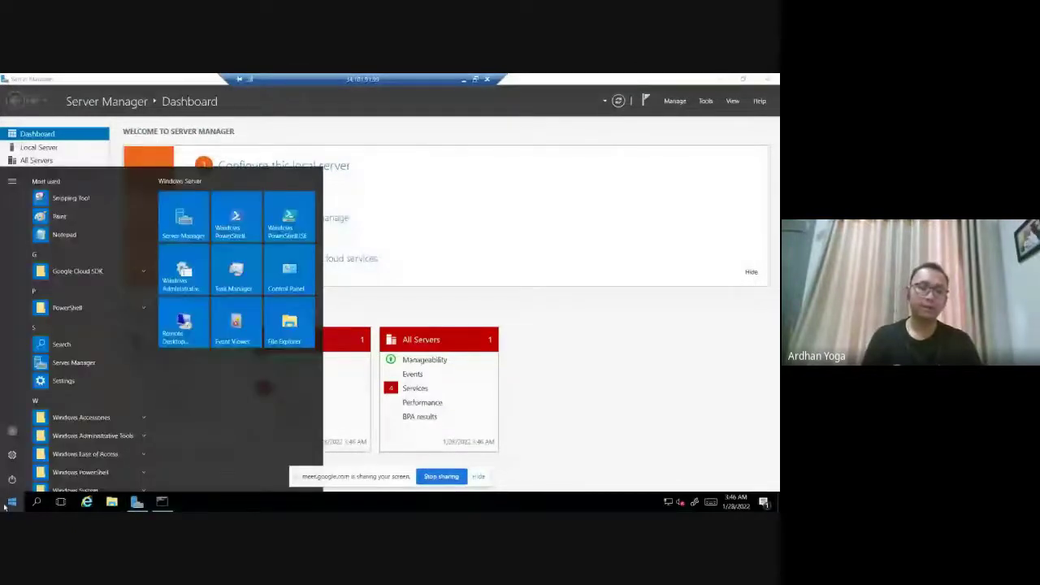
pyautogui.click(289, 274)
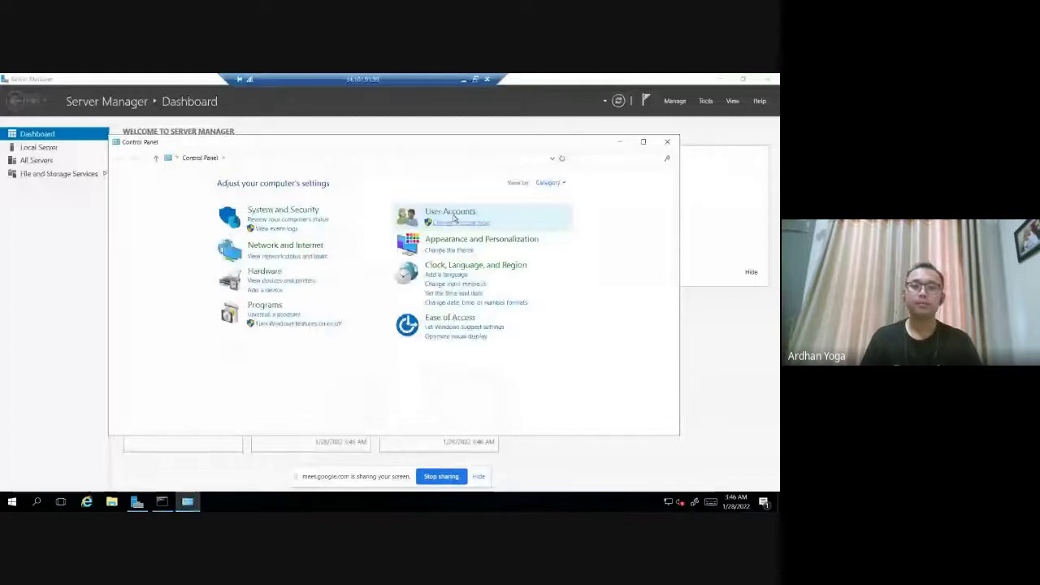
pyautogui.click(452, 213)
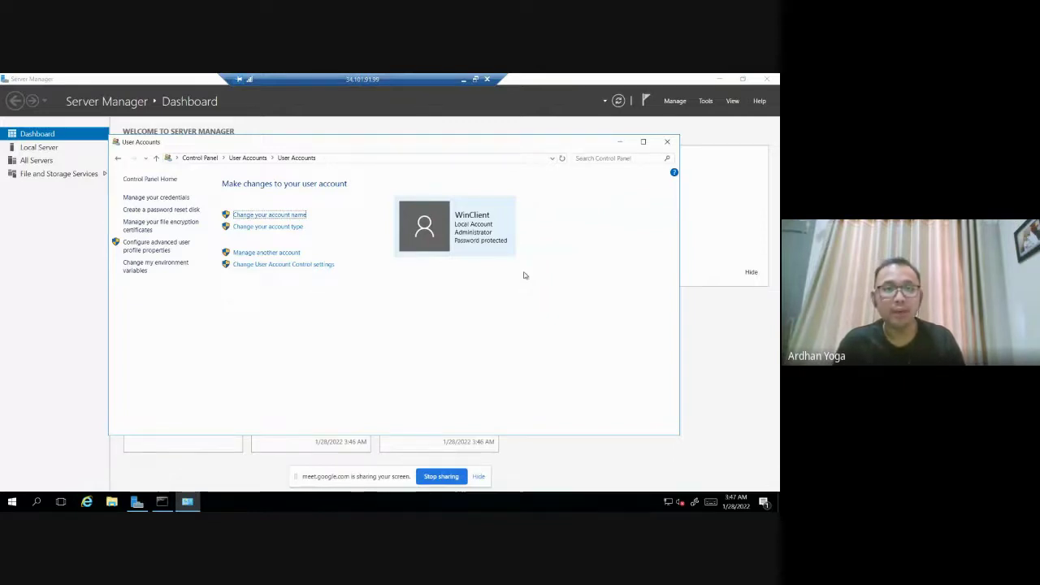
# - Leave the remote session and switch to the slideshow, advancing it to the Class Recommendations (1) slide
pyautogui.click(464, 79)
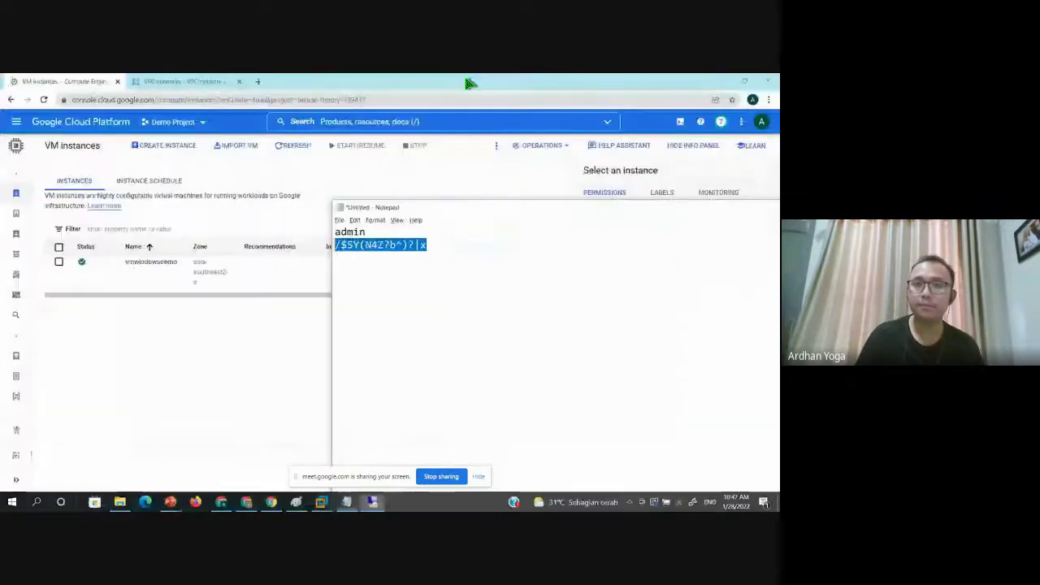
pyautogui.click(246, 501)
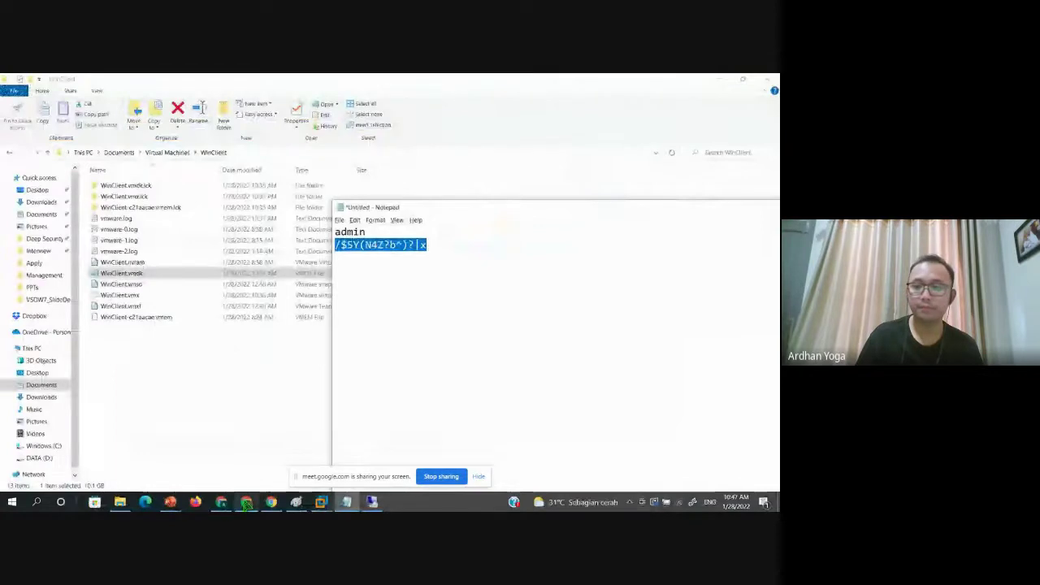
pyautogui.hotkey('alt', 'Tab')
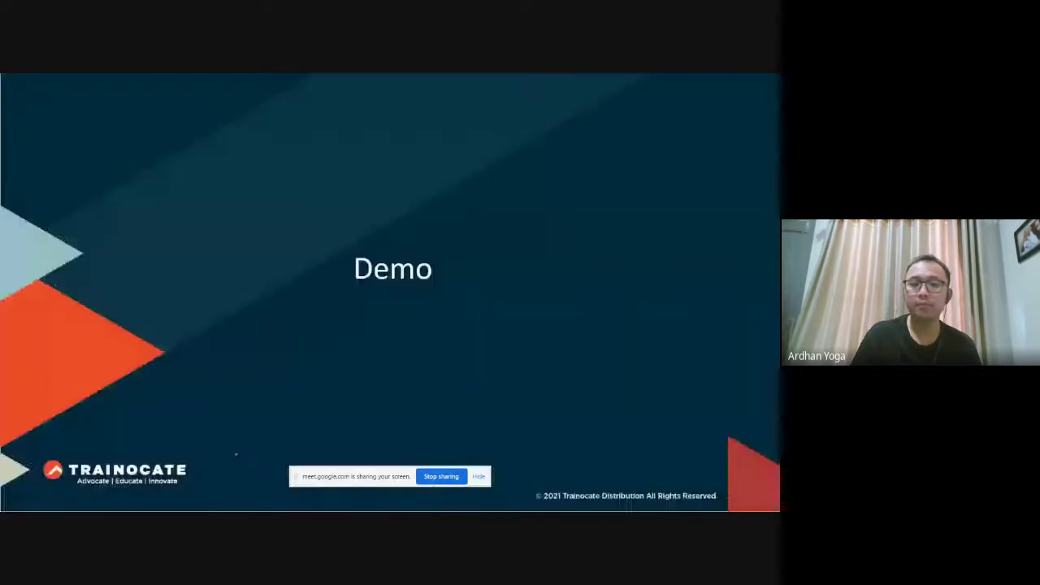
pyautogui.press('Right')
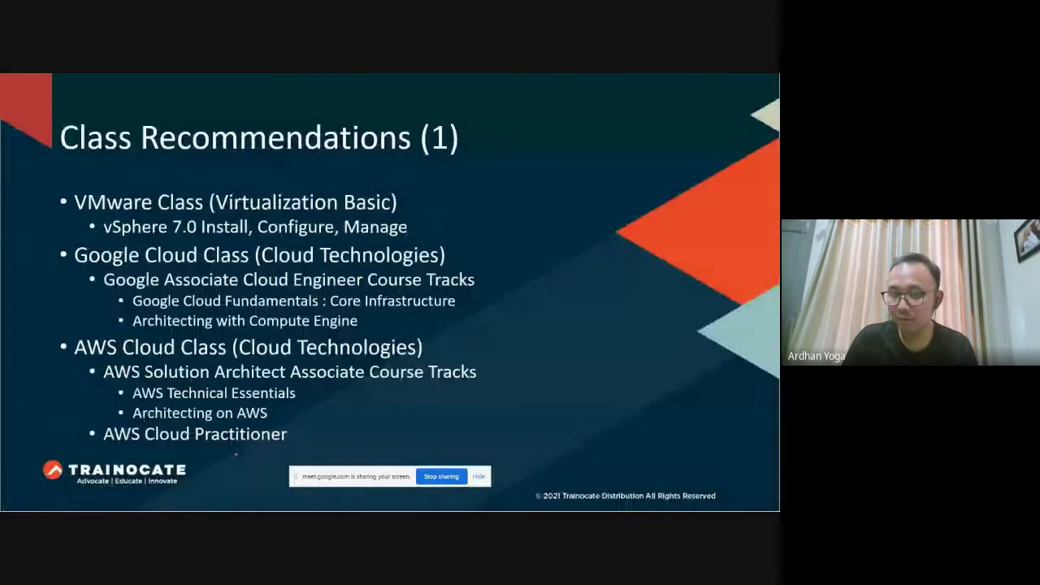
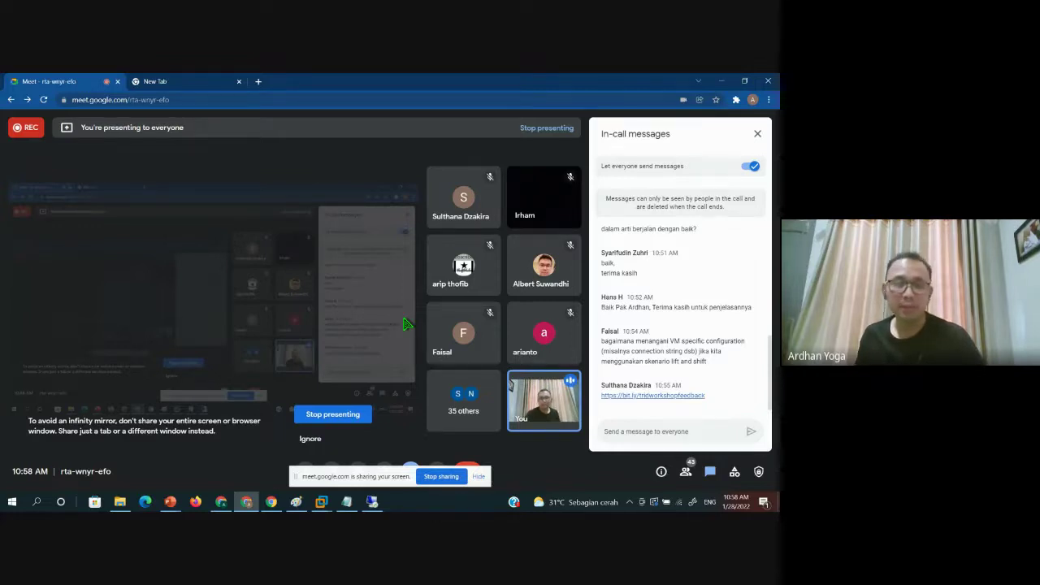
# - Switch from the Meet window back to the Google Cloud console and open the list of VPC networks
pyautogui.click(162, 81)
pyautogui.click(51, 80)
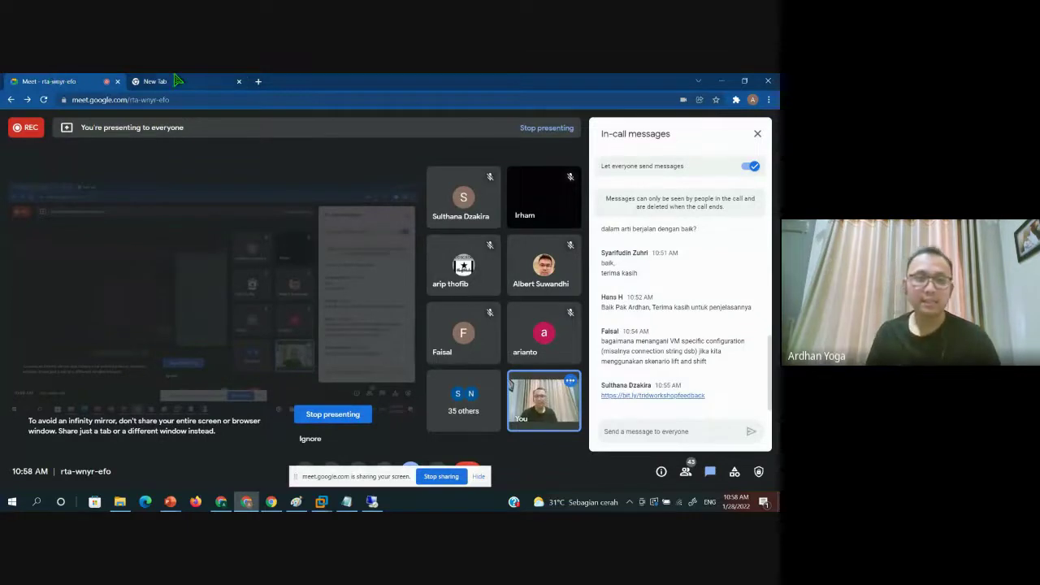
pyautogui.hotkey('alt', 'Tab')
pyautogui.hotkey('alt', 'Tab')
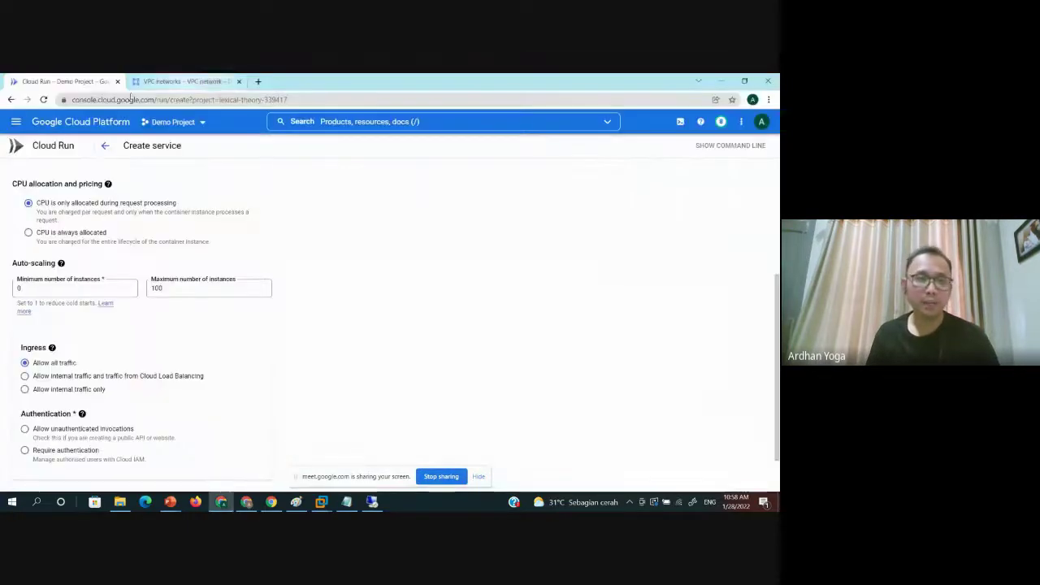
pyautogui.click(15, 121)
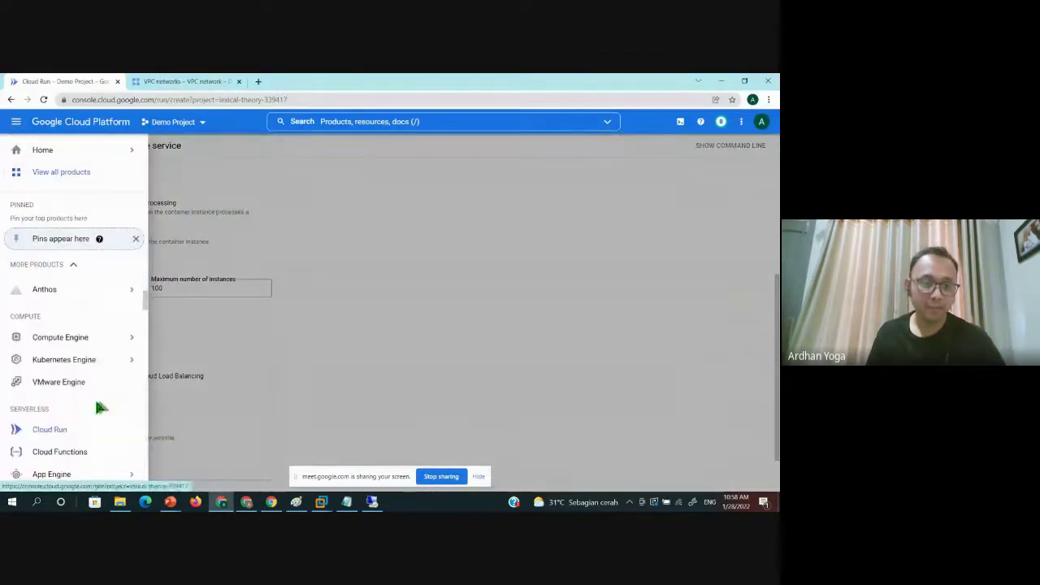
pyautogui.scroll(-10, 99, 406)
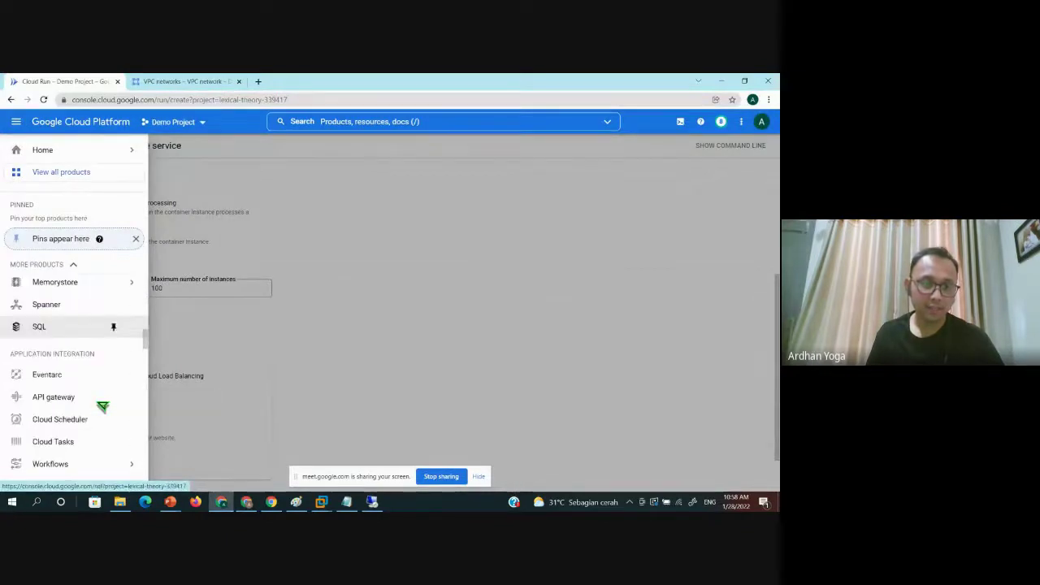
pyautogui.scroll(-3, 102, 406)
pyautogui.moveTo(130, 322)
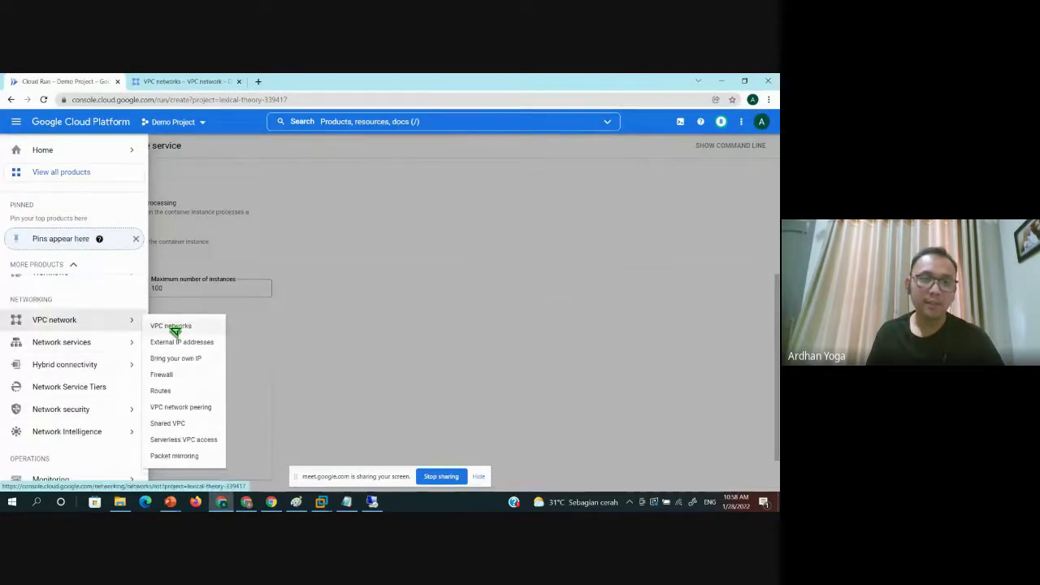
pyautogui.click(171, 326)
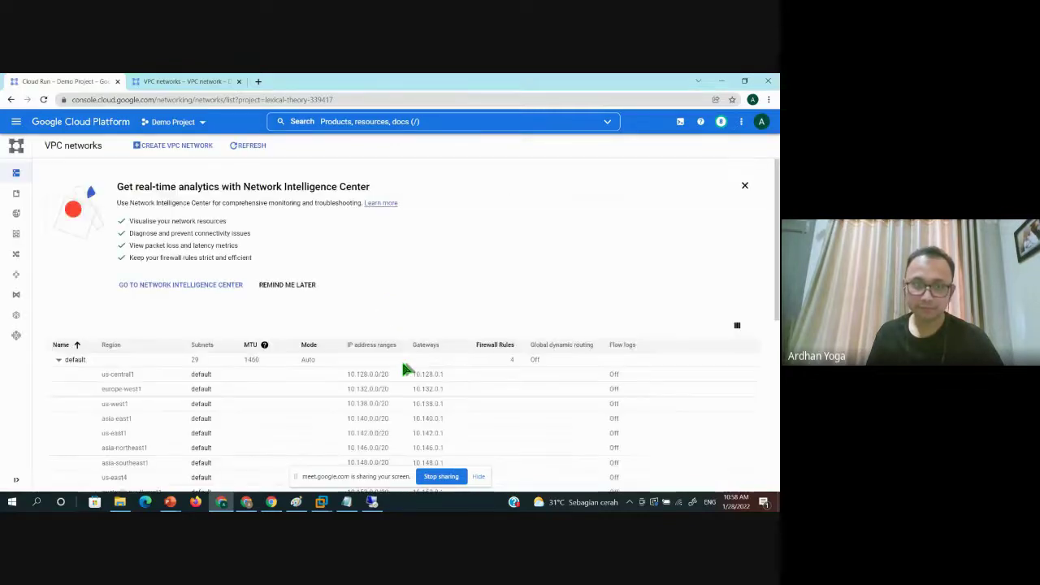
# - Examine the demo network's subnetdemo entry and highlight its IP address range
pyautogui.scroll(-5, 249, 399)
pyautogui.scroll(5, 361, 447)
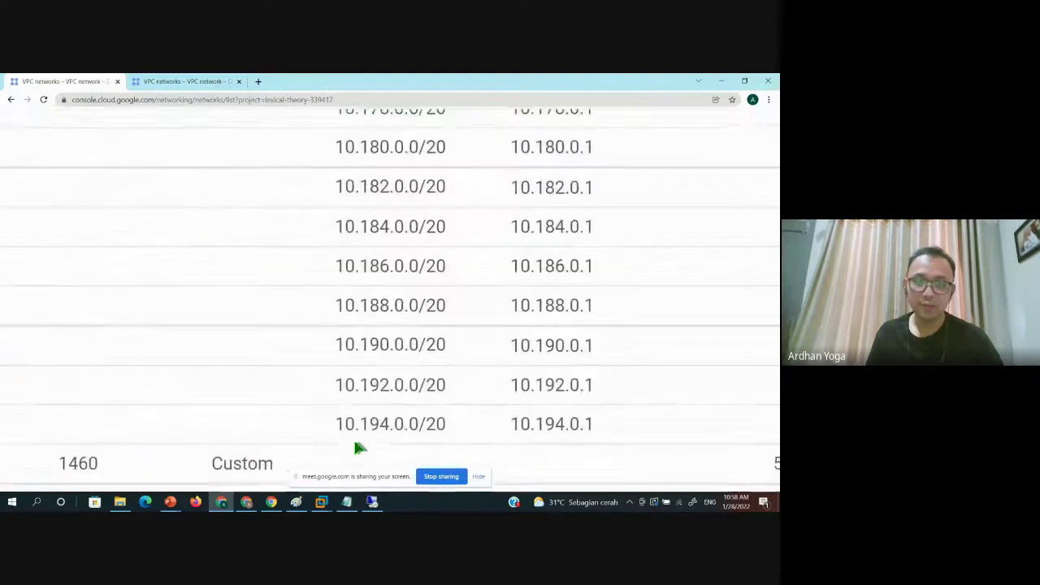
pyautogui.scroll(-2, 360, 446)
pyautogui.moveTo(335, 420); pyautogui.dragTo(424, 417)
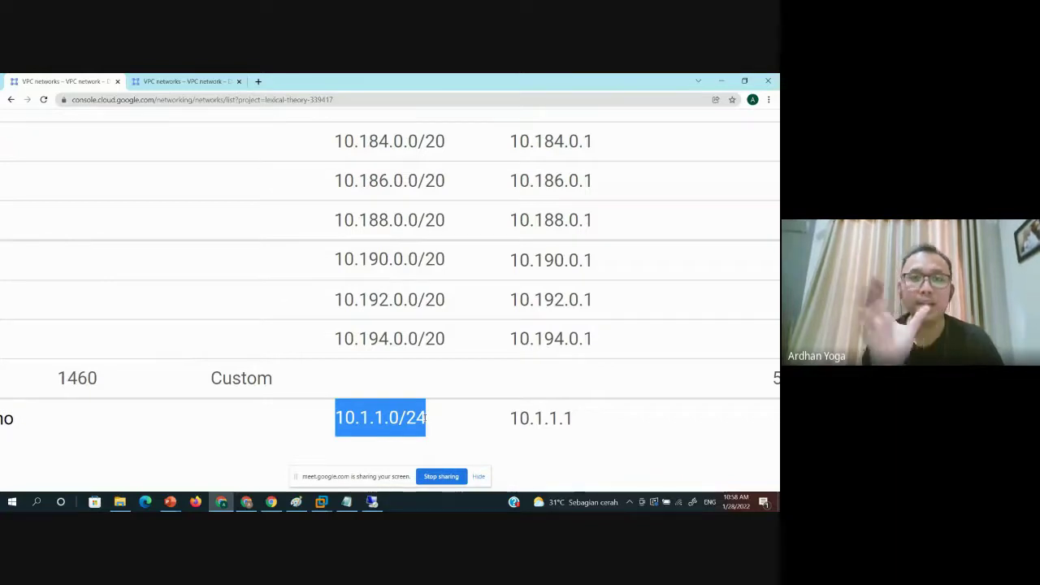
pyautogui.hotkey('ctrl', '-')
pyautogui.hotkey('ctrl', '-')
pyautogui.hotkey('ctrl', '-')
pyautogui.hotkey('ctrl', '-')
pyautogui.hotkey('ctrl', '-')
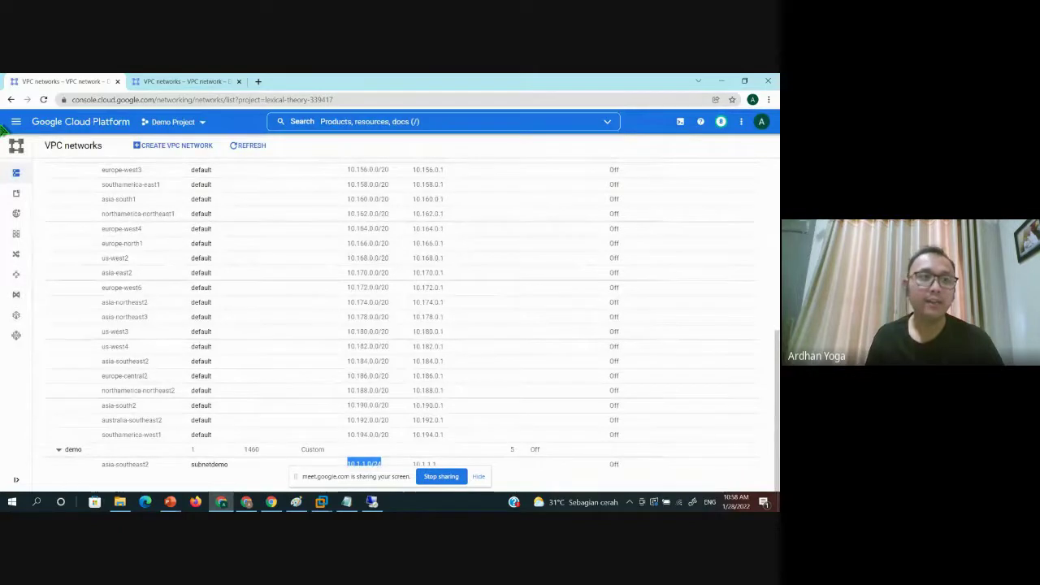
# - Open Cloud DNS from the network services and enable the Cloud DNS API for the project
pyautogui.click(15, 121)
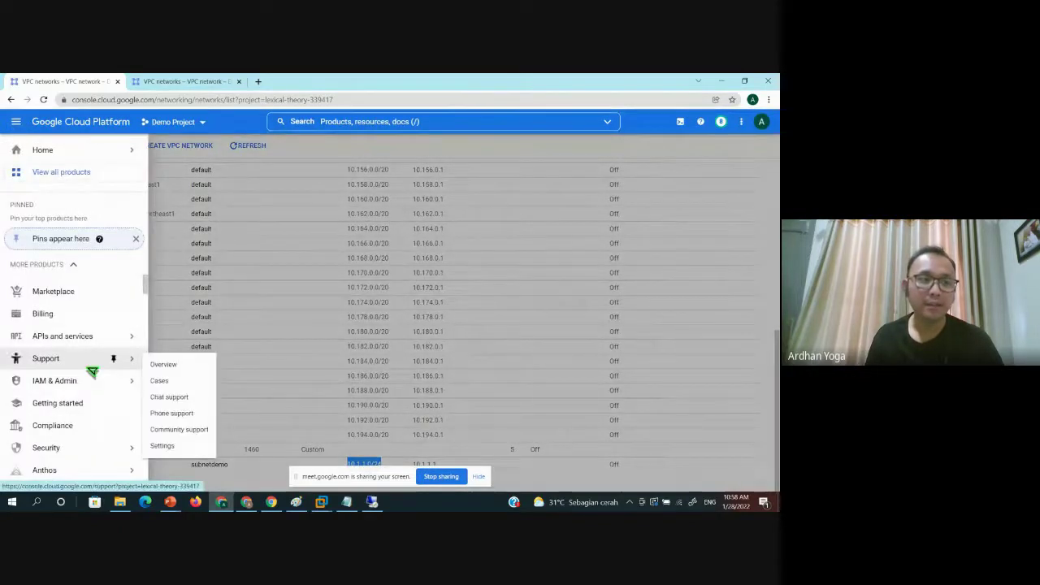
pyautogui.scroll(-2, 93, 372)
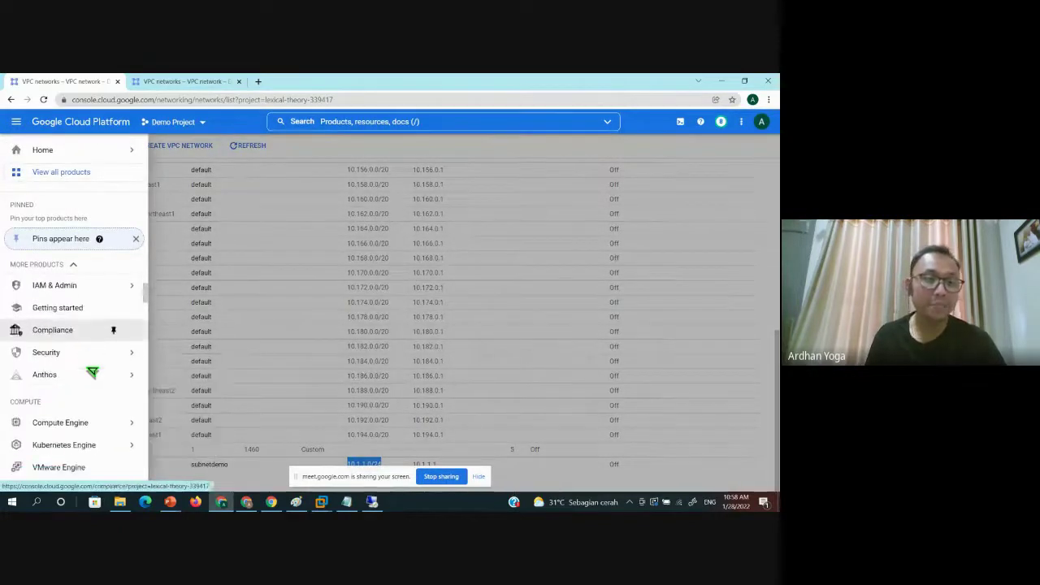
pyautogui.scroll(-6, 93, 372)
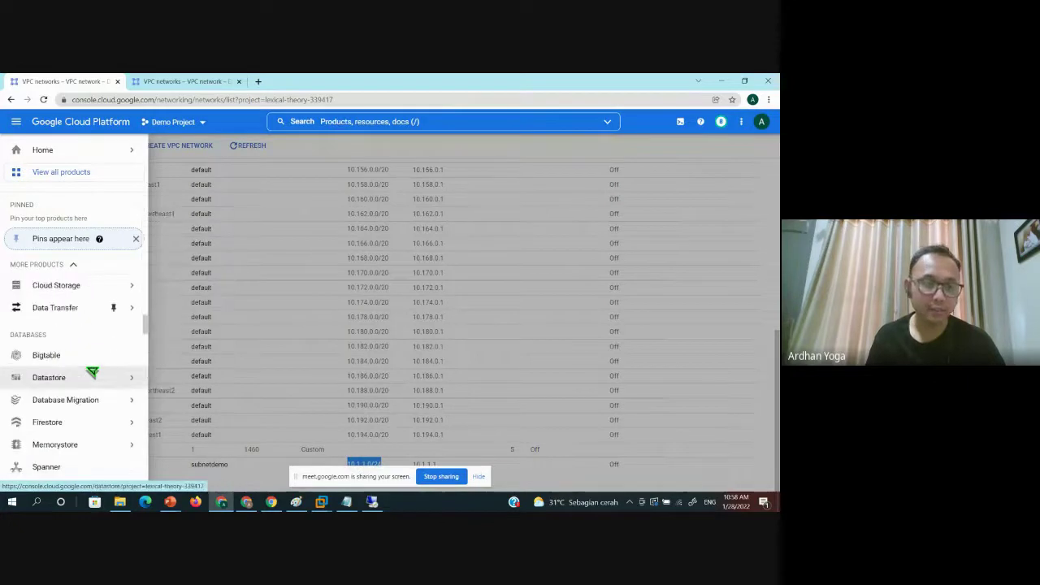
pyautogui.scroll(-5, 92, 373)
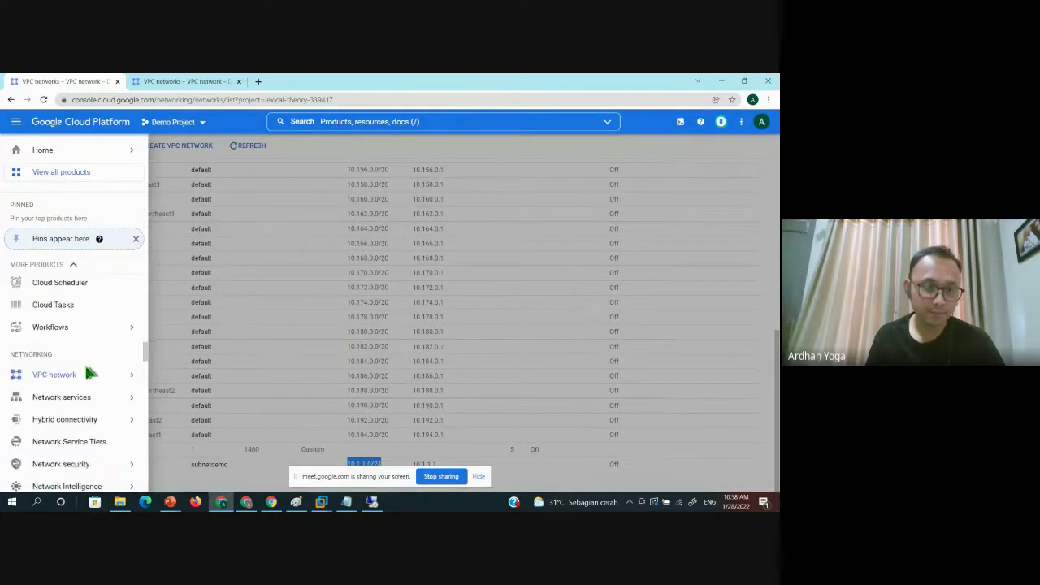
pyautogui.scroll(2, 90, 372)
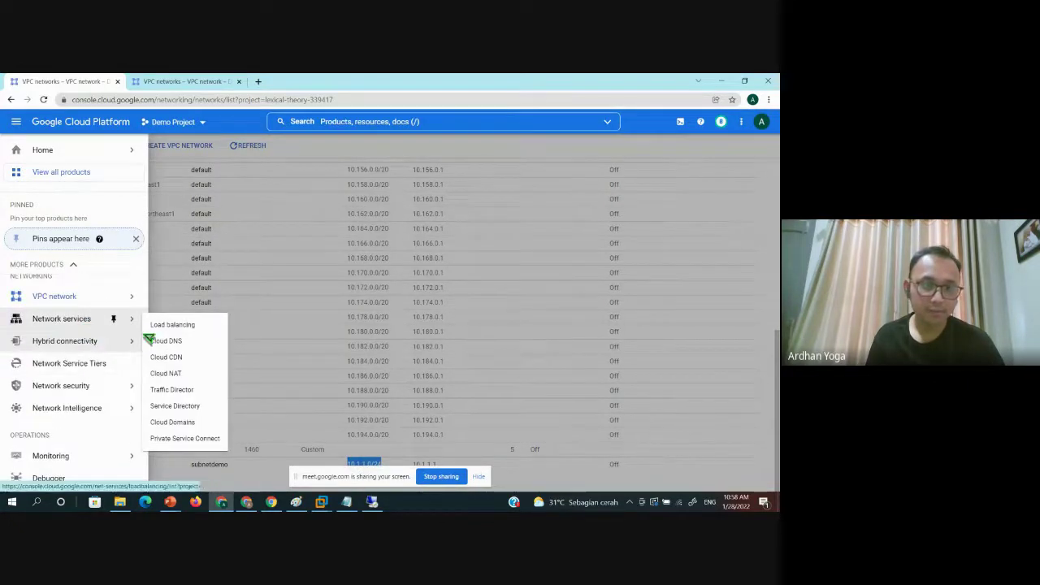
pyautogui.click(157, 342)
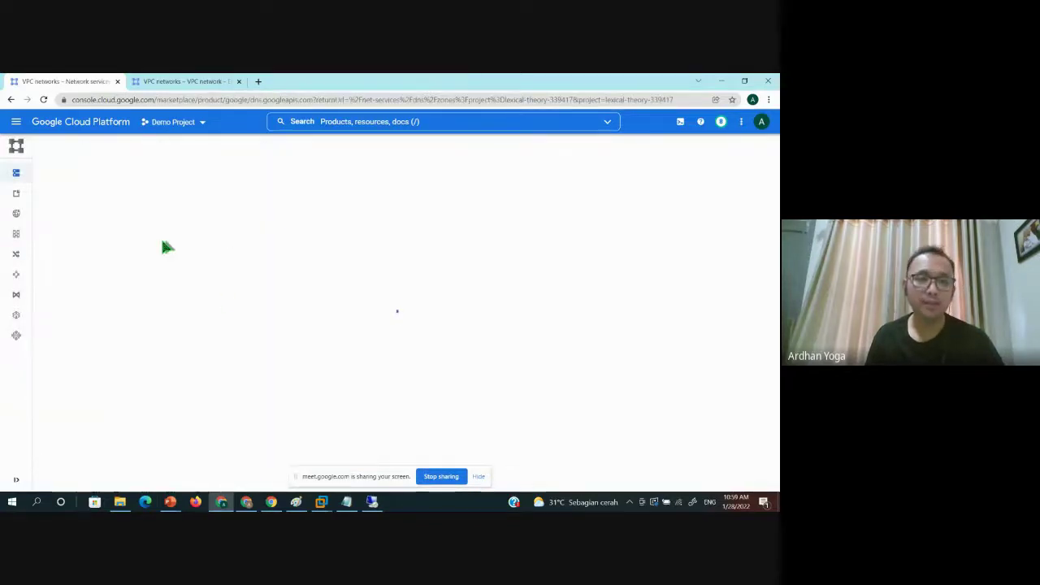
pyautogui.click(126, 250)
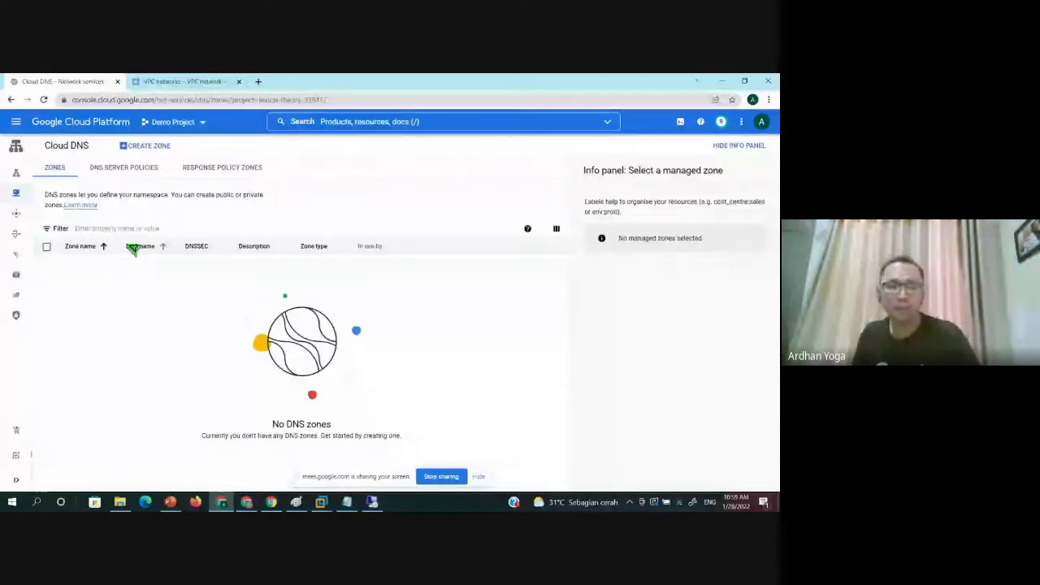
# - Start creating a new DNS zone and set its zone type to Private
pyautogui.click(145, 147)
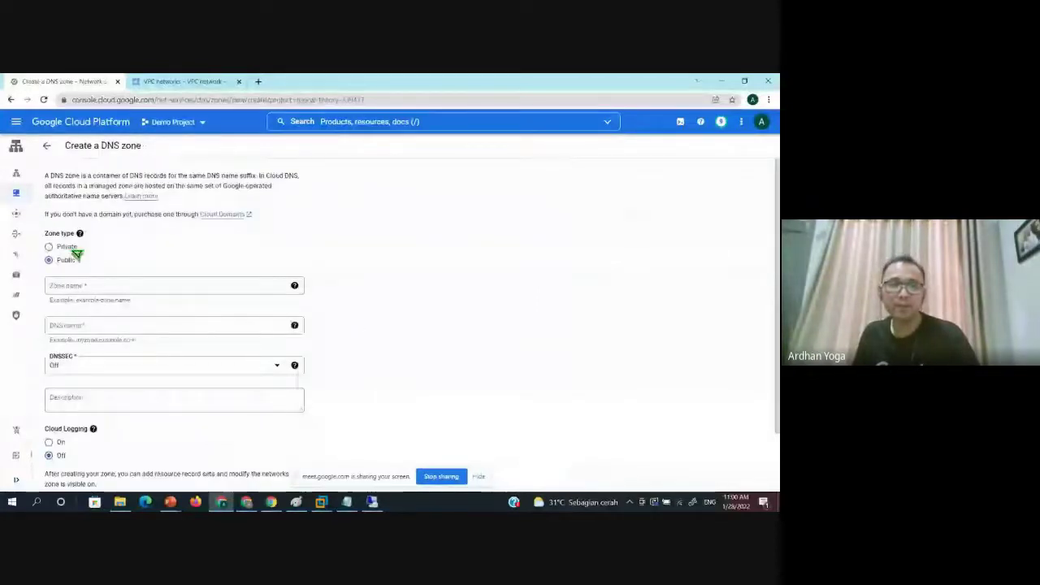
pyautogui.click(69, 247)
pyautogui.scroll(-1, 72, 225)
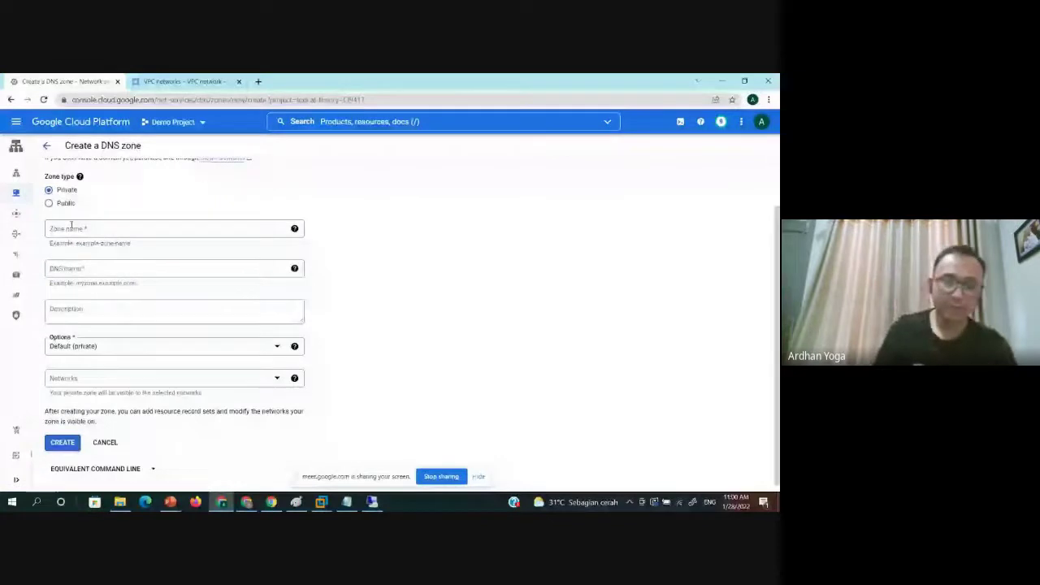
pyautogui.click(72, 229)
pyautogui.write('internal')
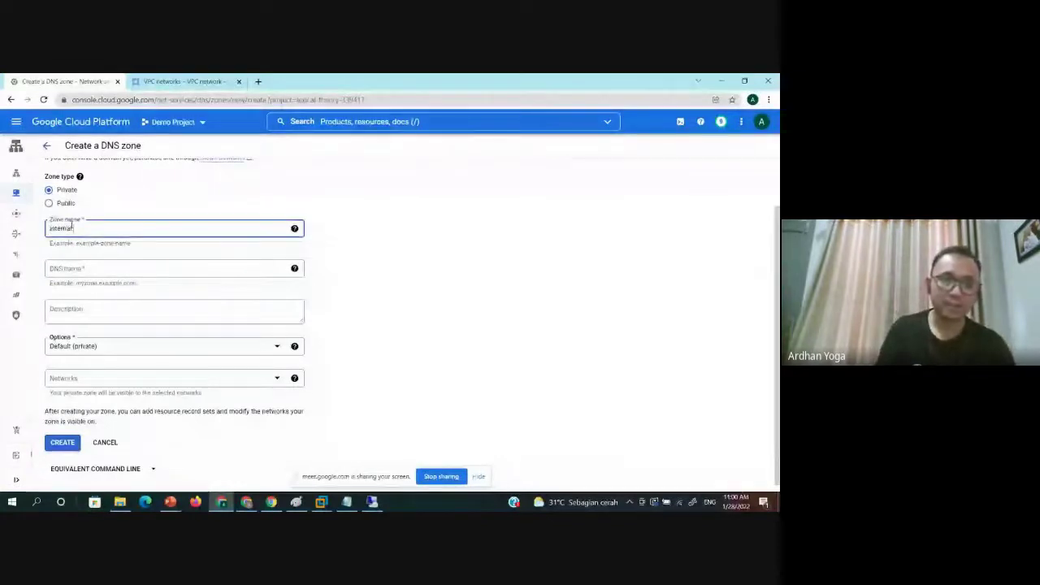
pyautogui.write(' trainocate')
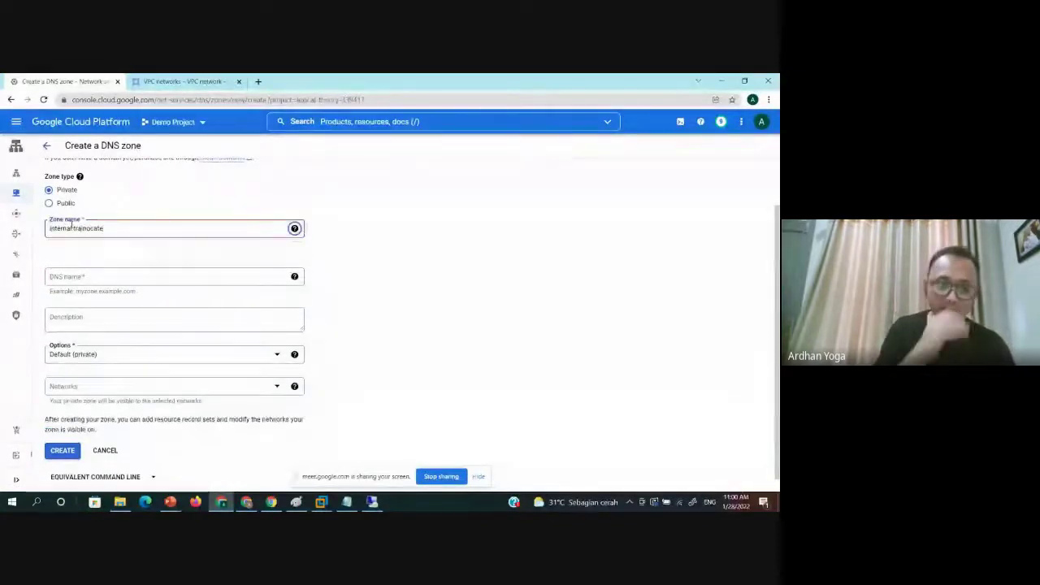
pyautogui.press('Tab')
pyautogui.hotkey('shift', 'Tab')
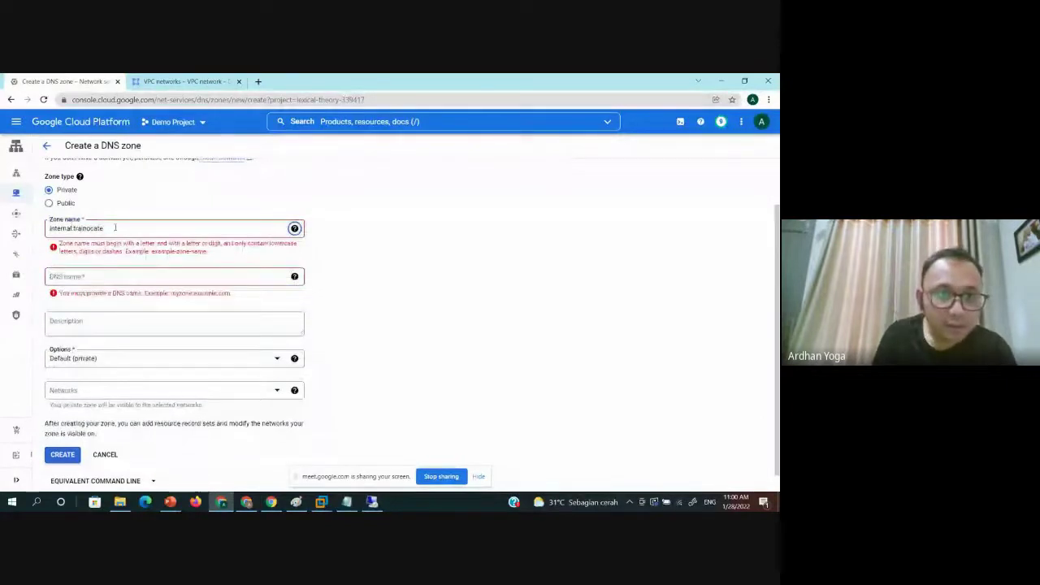
pyautogui.moveTo(115, 227); pyautogui.dragTo(45, 228)
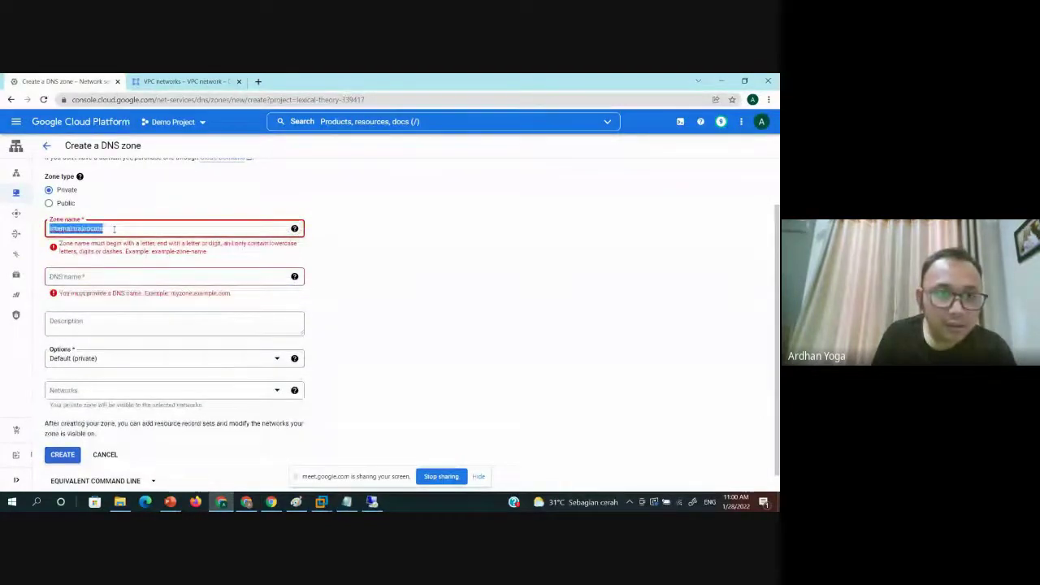
pyautogui.press('BackSpace')
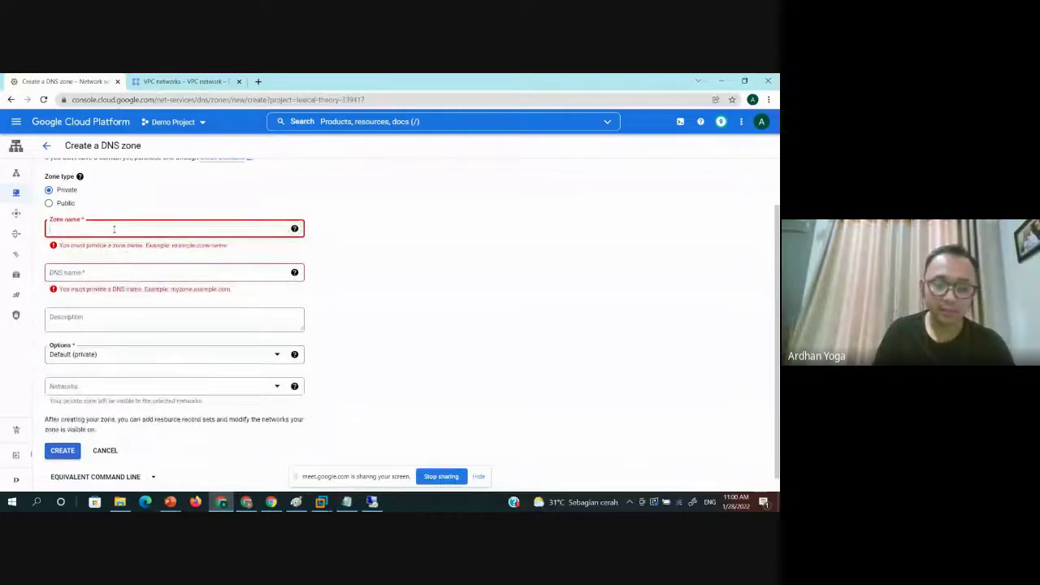
# - Name the private zone internal and give it the DNS name trainocate
pyautogui.write('internal')
pyautogui.press('Tab')
pyautogui.write('train')
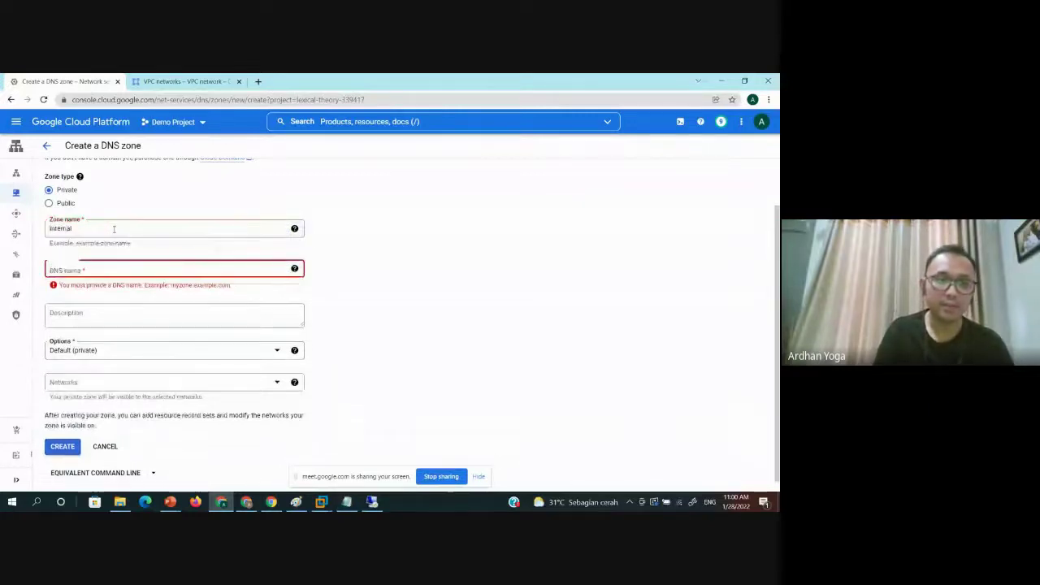
pyautogui.write('ocate')
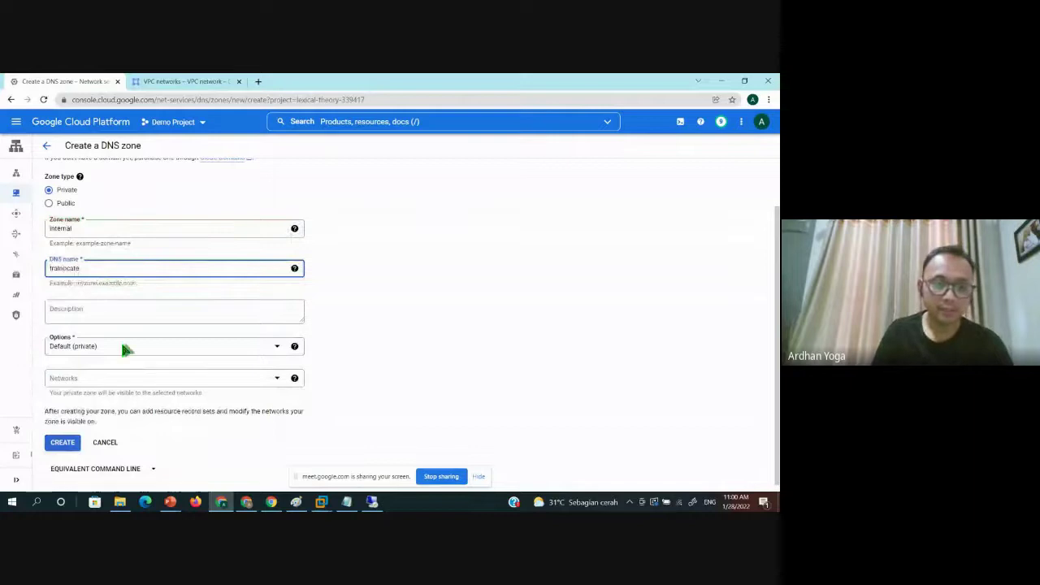
# - Make the private zone visible to the demo network and create the zone
pyautogui.click(121, 380)
pyautogui.click(61, 421)
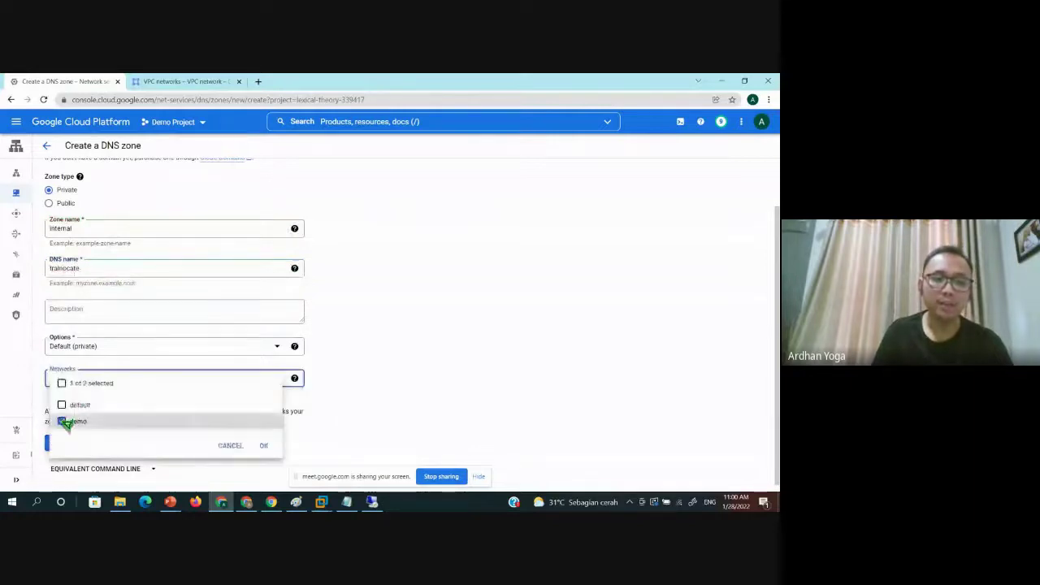
pyautogui.click(264, 446)
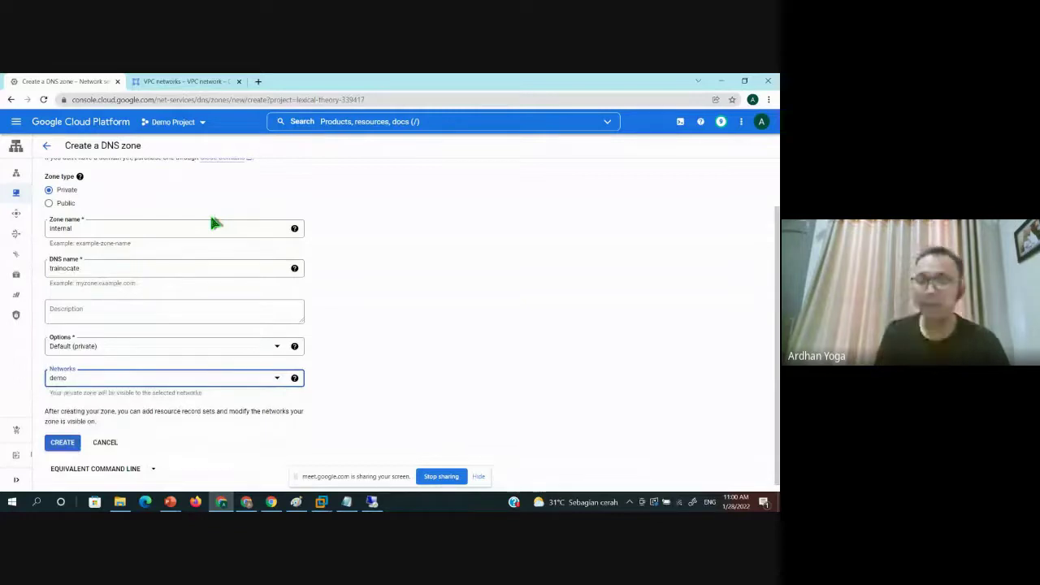
pyautogui.click(69, 443)
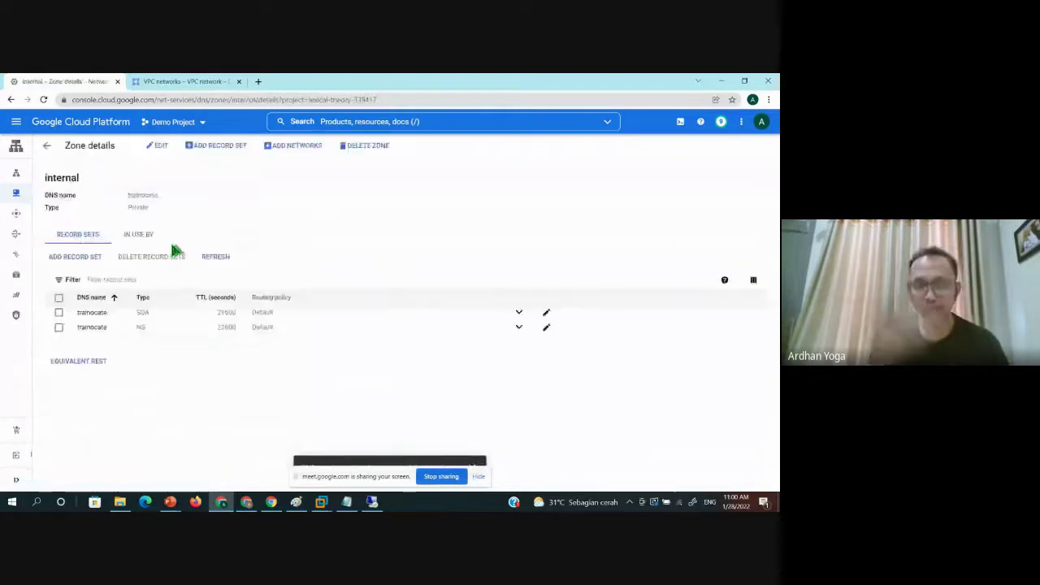
# - Add an A record set named database to the internal zone, pointing to IPv4 address 10.1.1.10
pyautogui.click(95, 258)
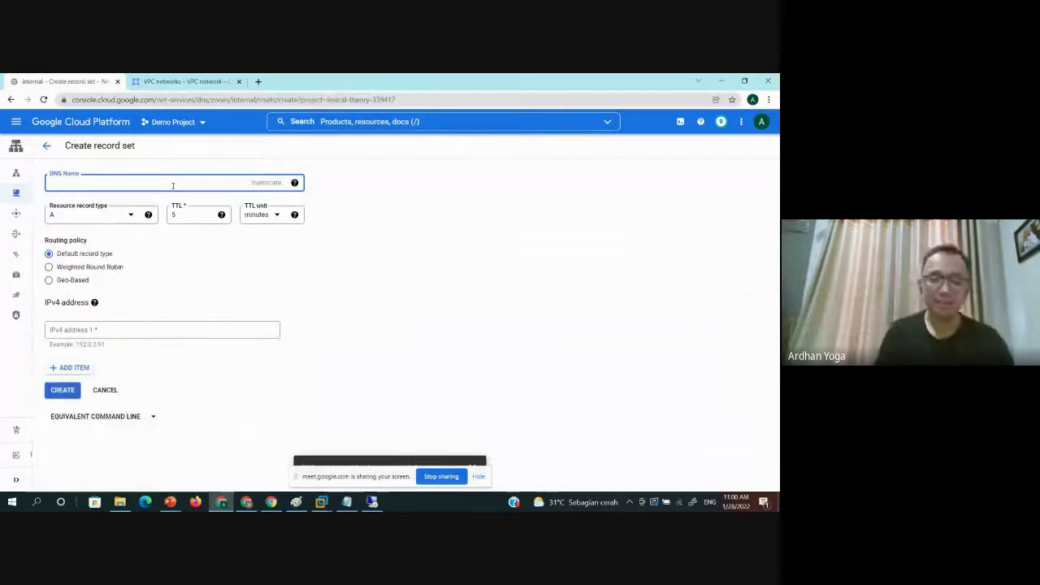
pyautogui.write('database')
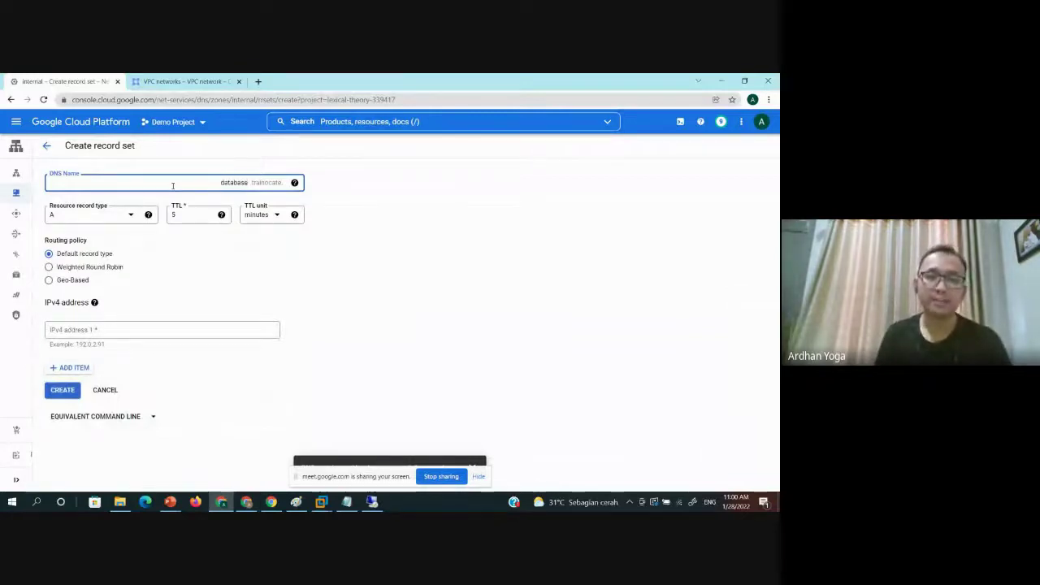
pyautogui.moveTo(172, 185); pyautogui.dragTo(262, 183)
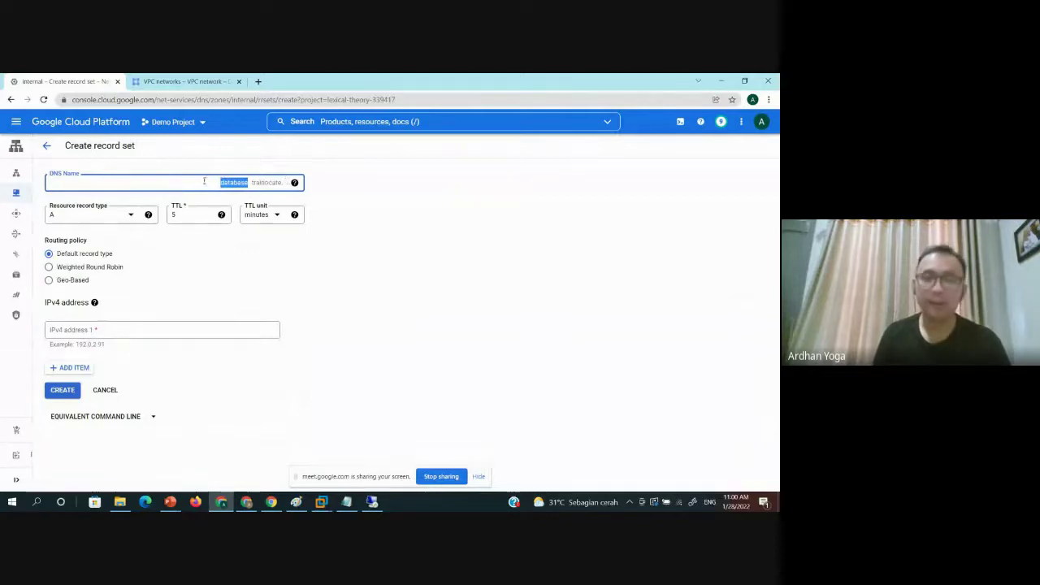
pyautogui.click(88, 344)
pyautogui.click(86, 335)
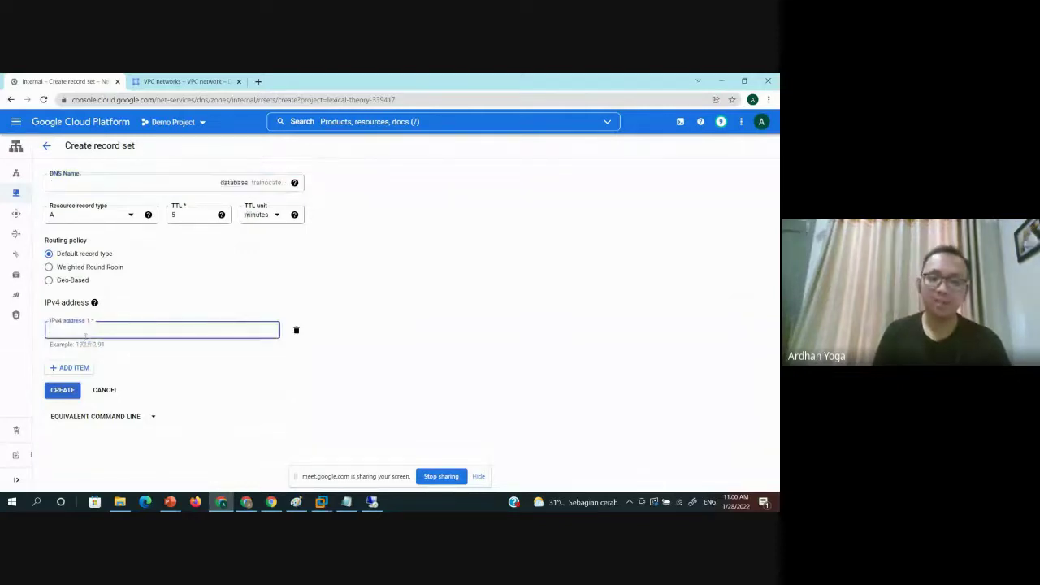
pyautogui.write('10.1.1.10')
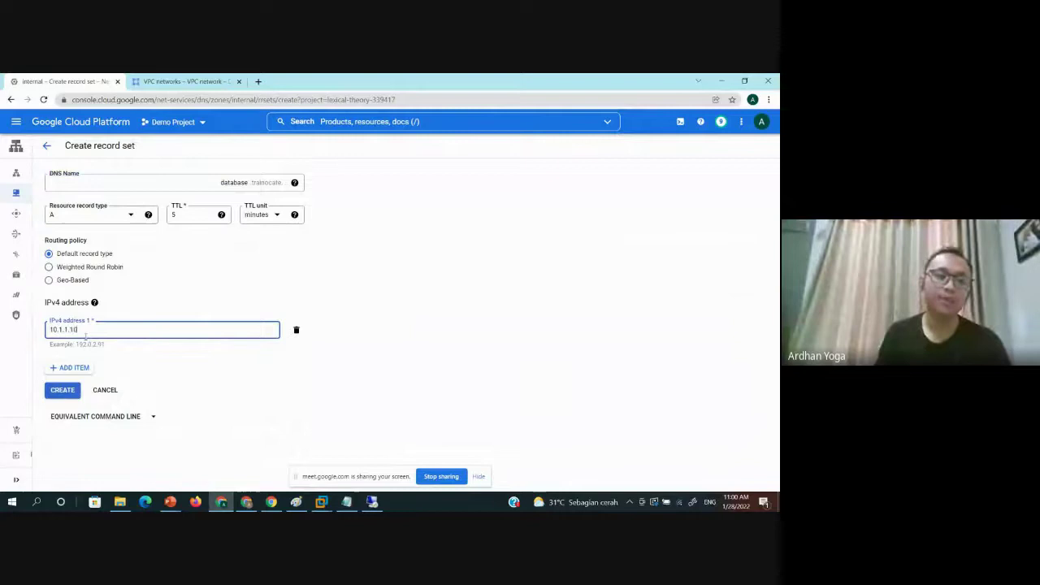
pyautogui.click(70, 390)
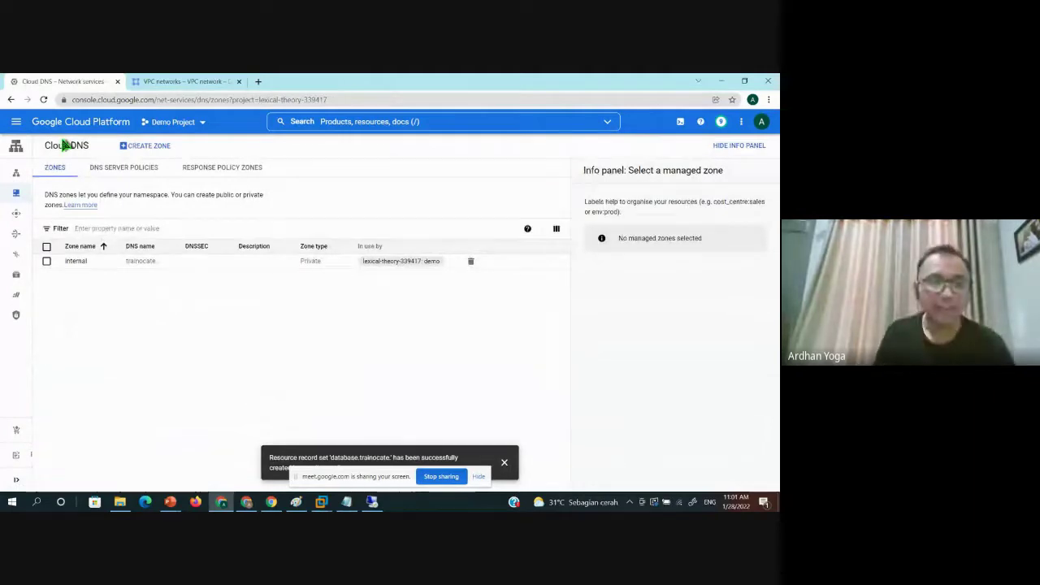
# - Highlight the internal zone's DNS name in the zone list and open the zone's details to view its record sets
pyautogui.doubleClick(150, 265)
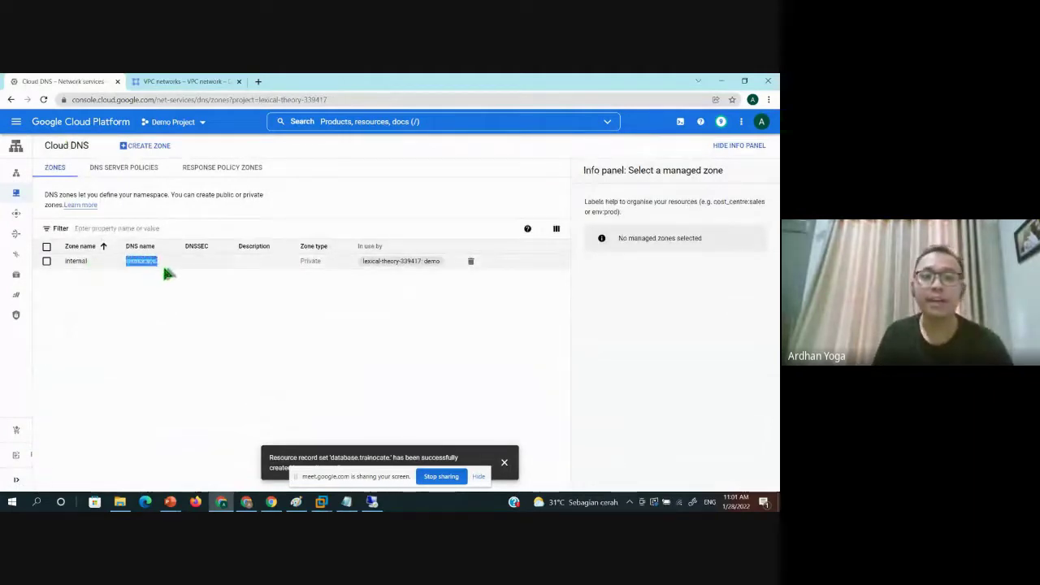
pyautogui.click(79, 263)
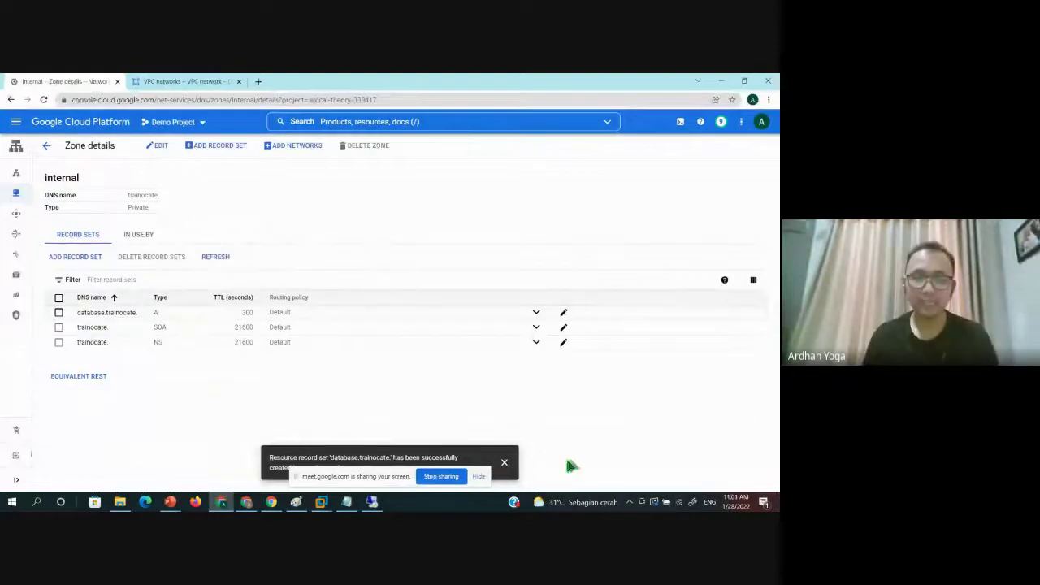
# - Switch to the Google Meet window and stop presenting the screen
pyautogui.hotkey('alt', 'Tab')
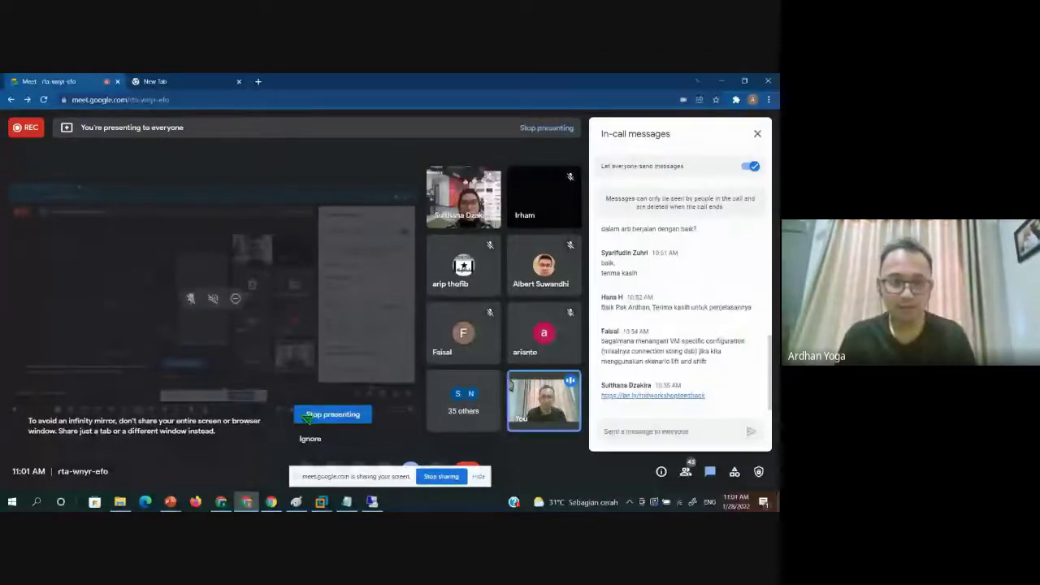
pyautogui.click(332, 415)
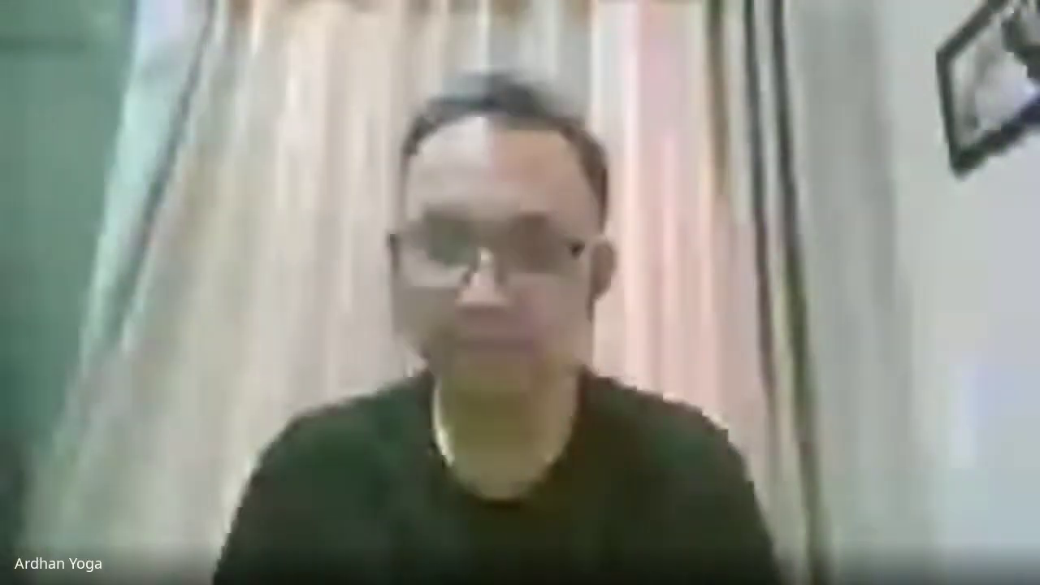